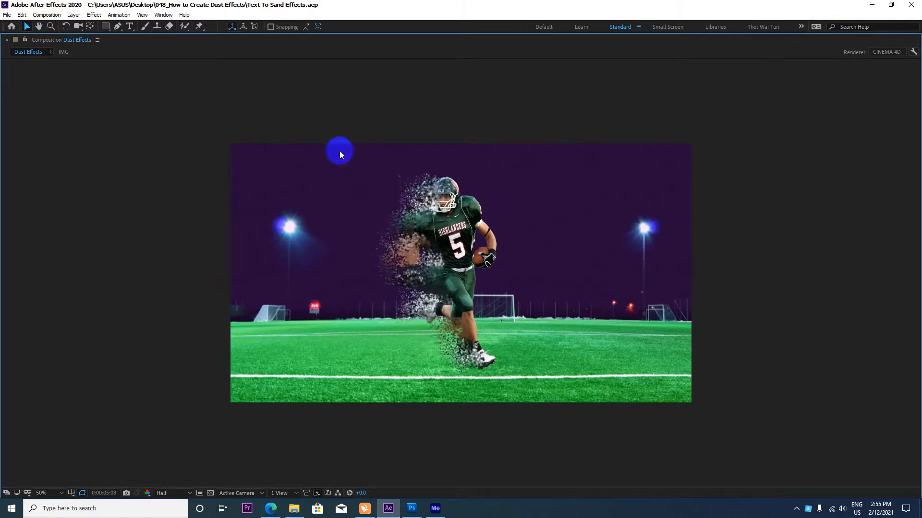
# Step: Preview the Dust Effects composition, view the MITDC channel's videos in the browser, and return to After Effects
pyautogui.press('space')
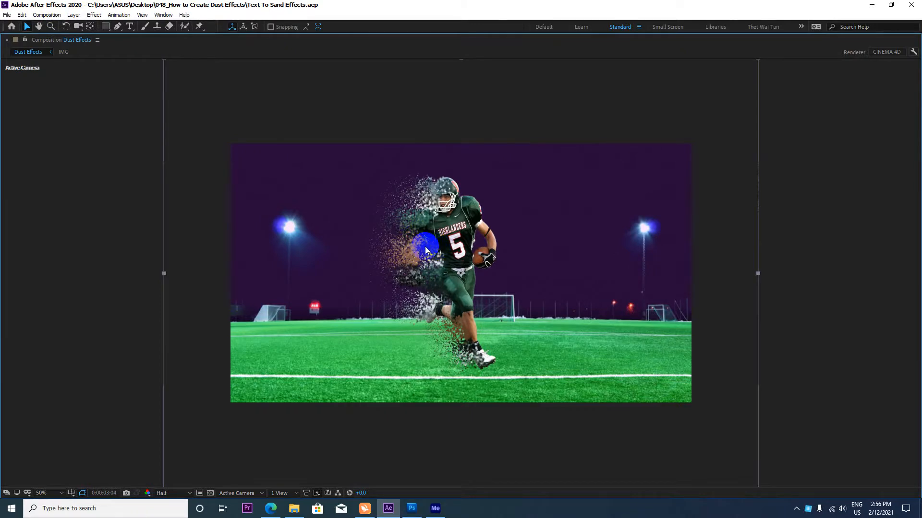
pyautogui.click(270, 509)
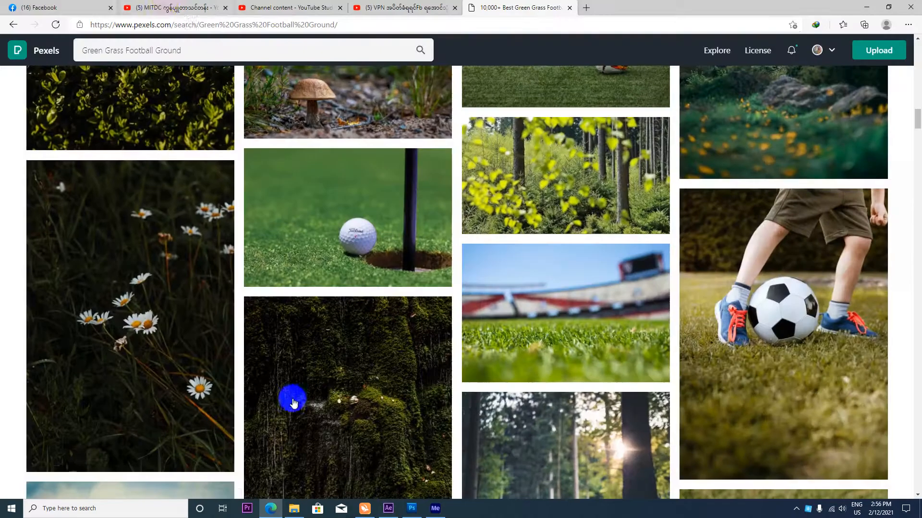
pyautogui.click(165, 5)
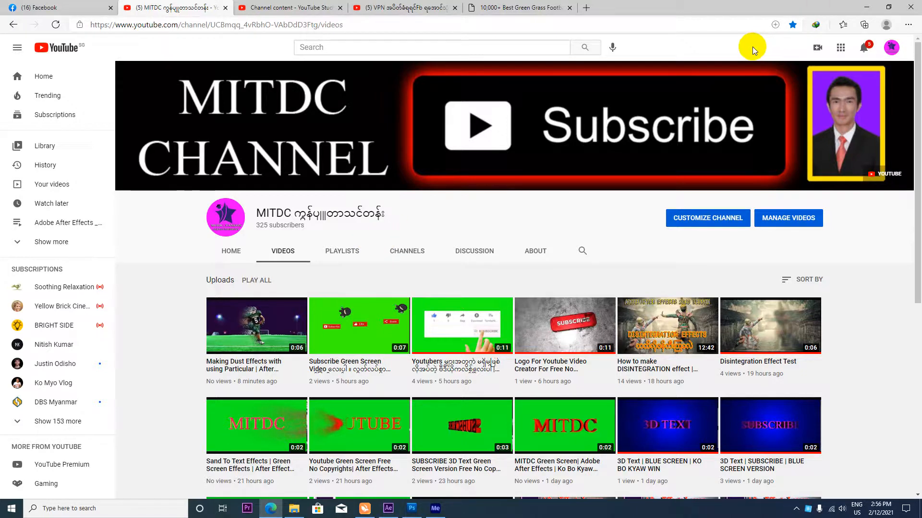
pyautogui.click(868, 6)
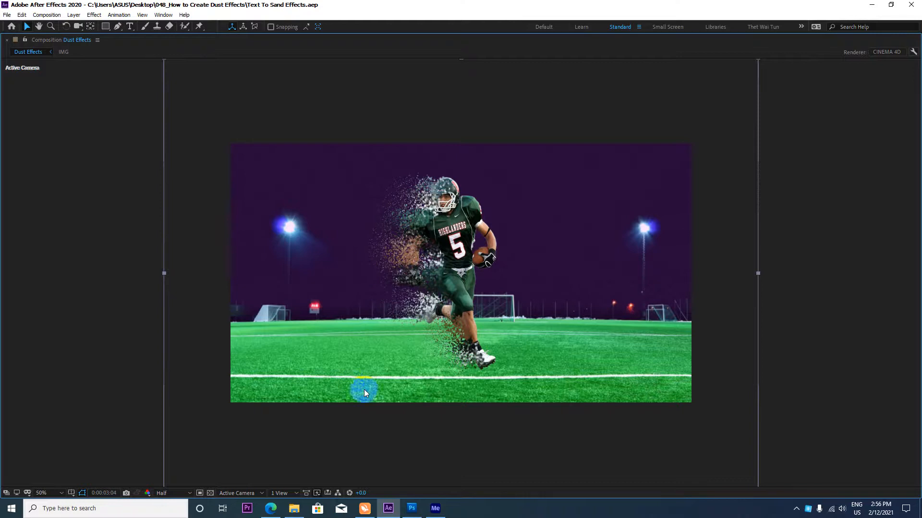
# Step: Play back the finished football player dust animation in the Dust Effects composition
pyautogui.press('space')
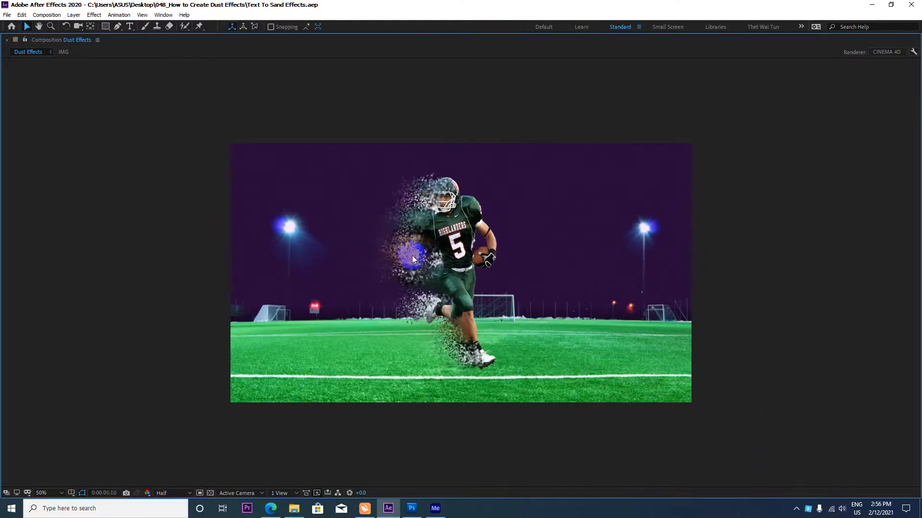
pyautogui.press('space')
pyautogui.press('space')
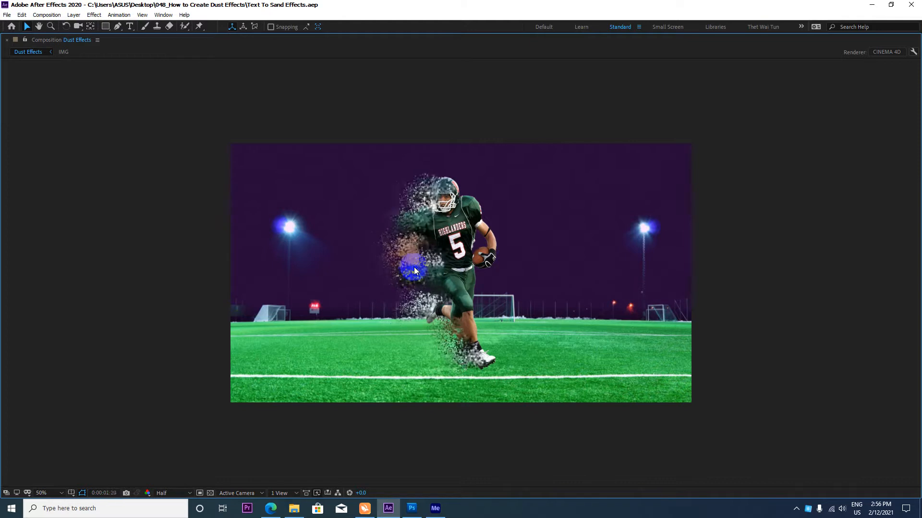
pyautogui.press('space')
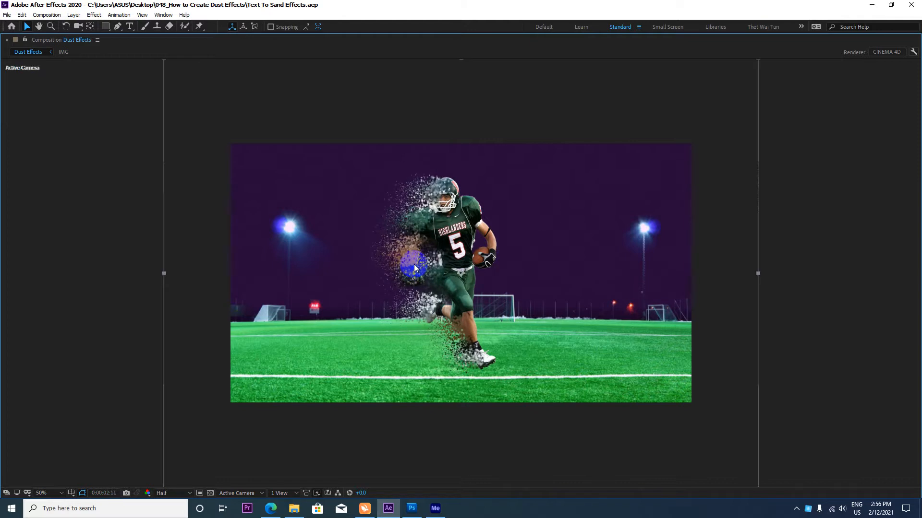
# Step: Restore the full workspace layout and create a new composition named "Dust Effects 2"
pyautogui.press('`')
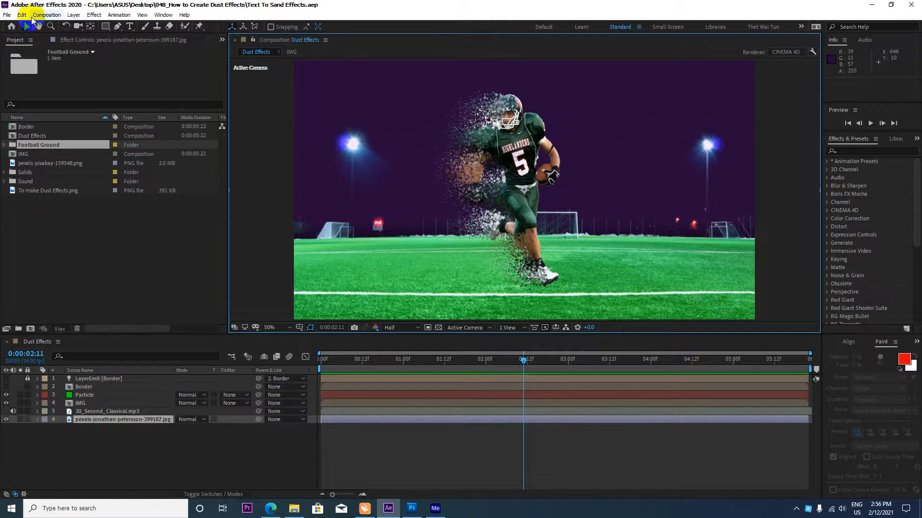
pyautogui.click(47, 16)
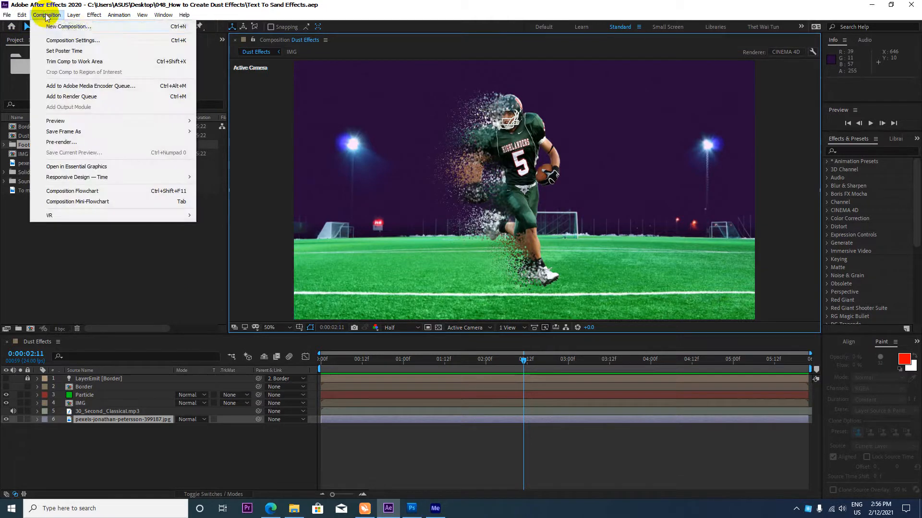
pyautogui.click(82, 27)
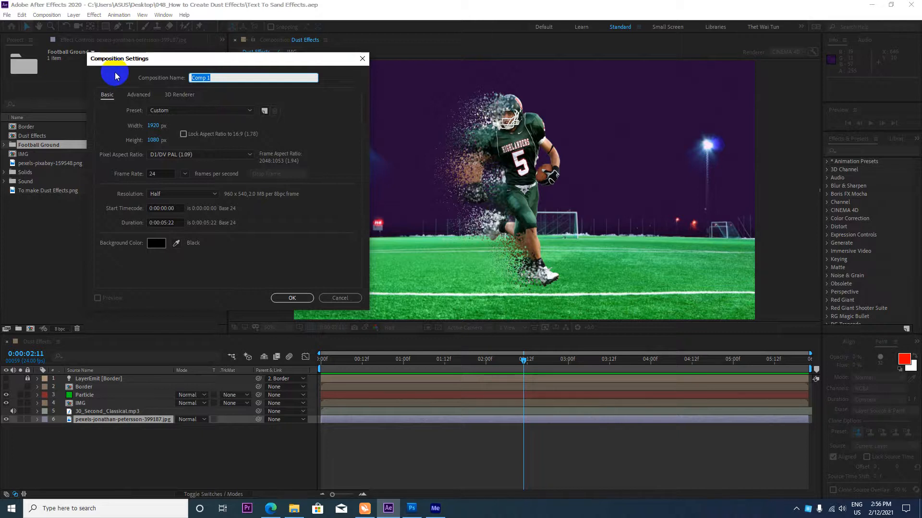
pyautogui.write('Dust Effects 2')
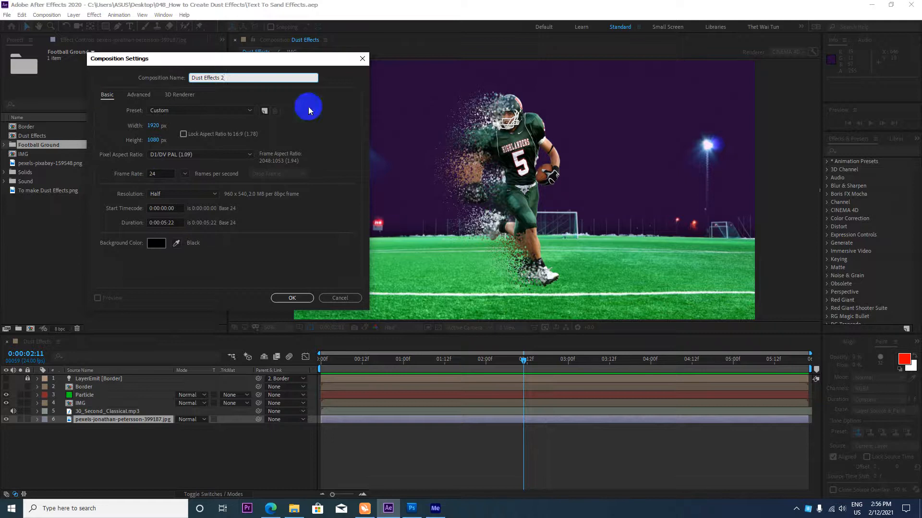
pyautogui.click(292, 298)
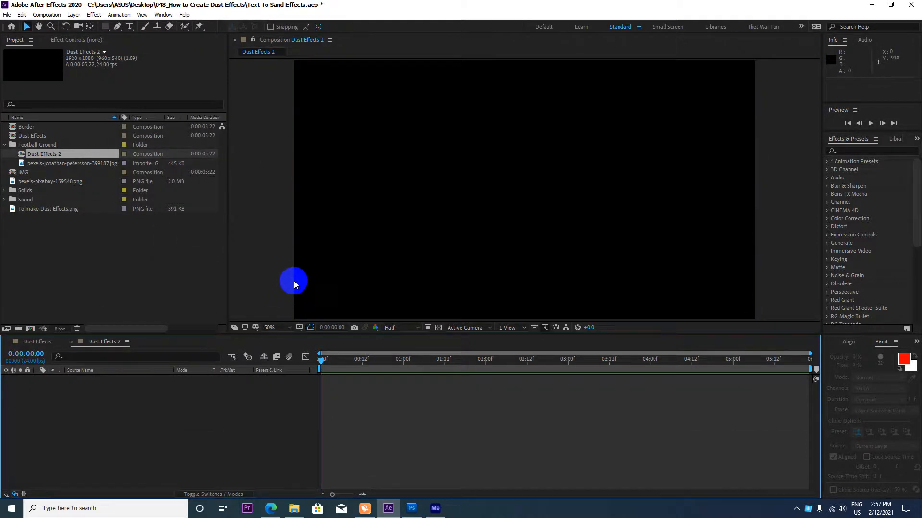
# Step: Add "To make Dust Effects.png" to the Dust Effects 2 timeline and move the gymnast to about position 418, 540
pyautogui.click(46, 182)
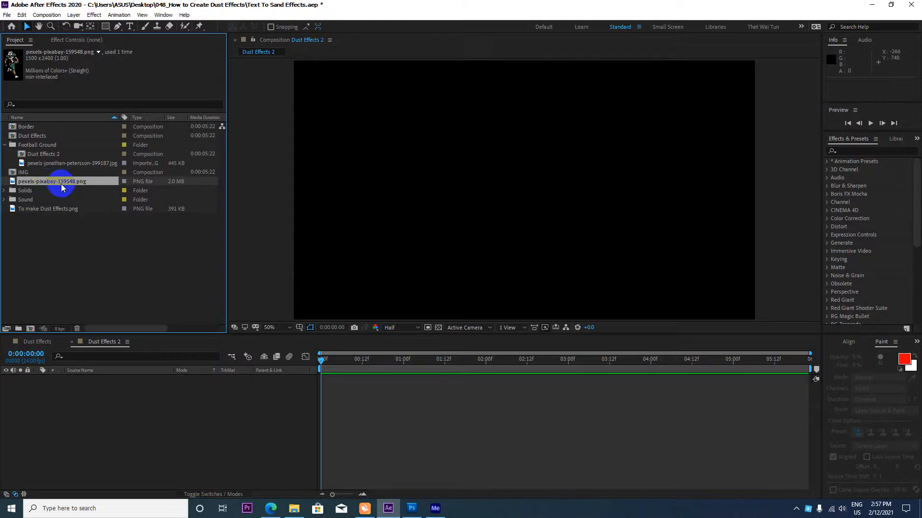
pyautogui.click(51, 209)
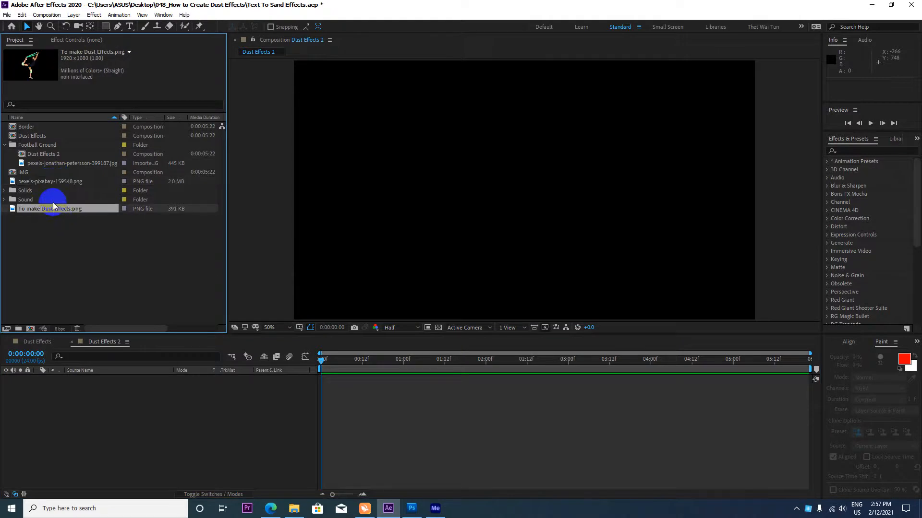
pyautogui.moveTo(53, 206); pyautogui.dragTo(118, 383)
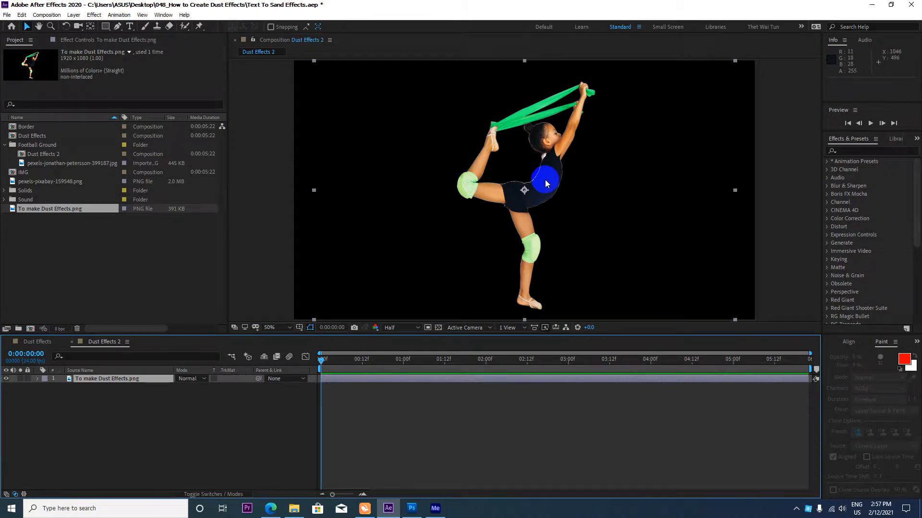
pyautogui.moveTo(545, 180); pyautogui.dragTo(419, 192)
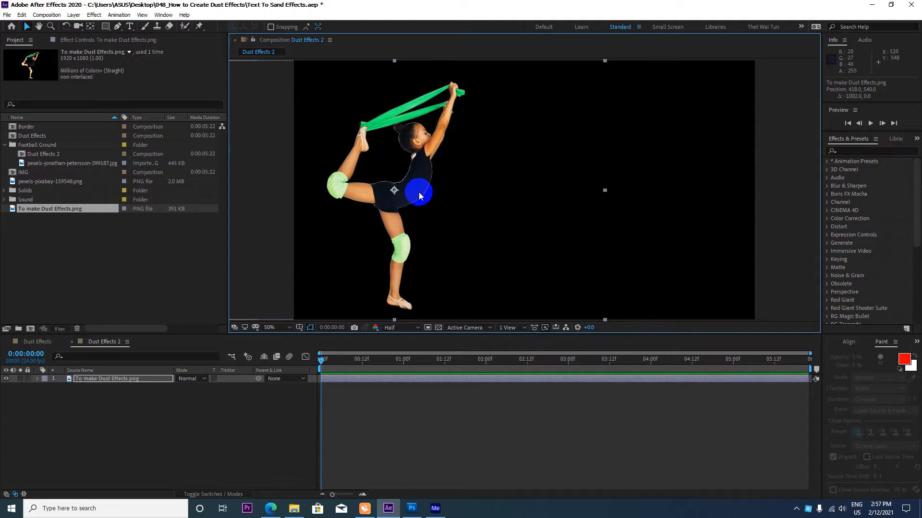
# Step: Pre-compose the gymnast image layer as "Dust Girl Effects", moving all attributes into the new composition
pyautogui.click(91, 384)
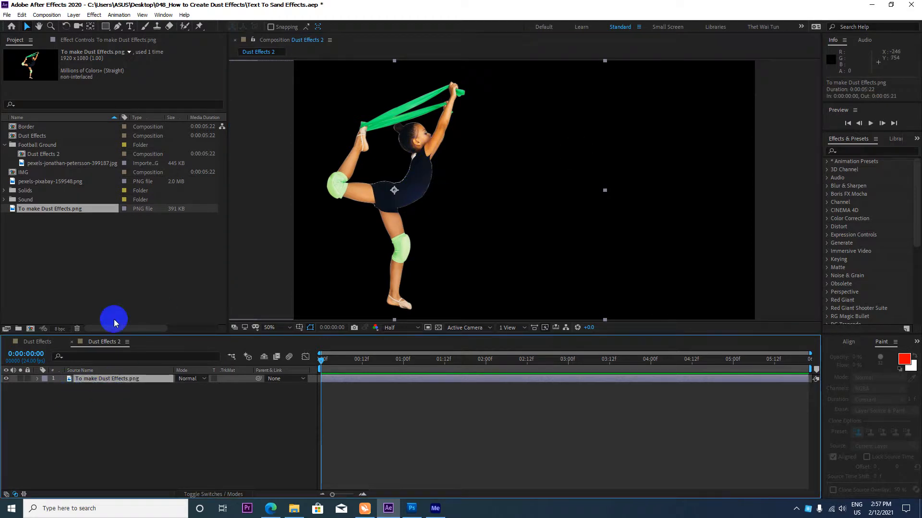
pyautogui.rightClick(113, 379)
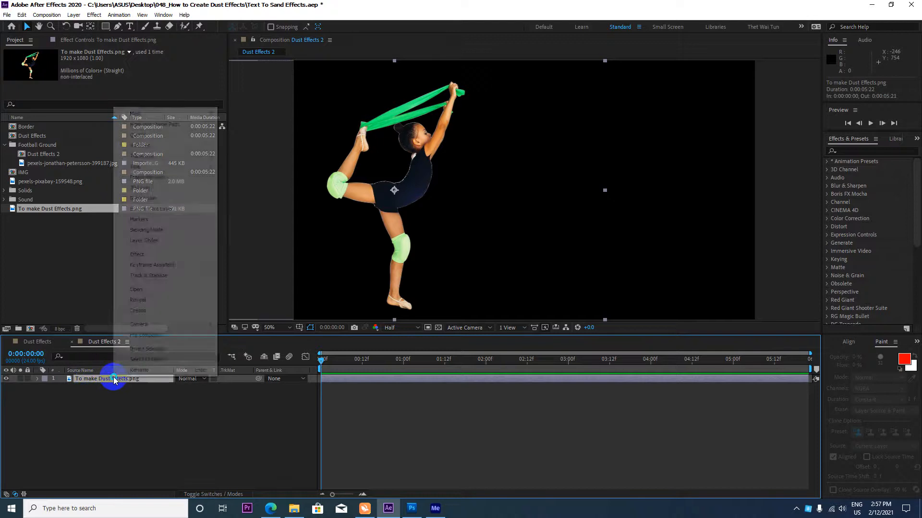
pyautogui.click(151, 336)
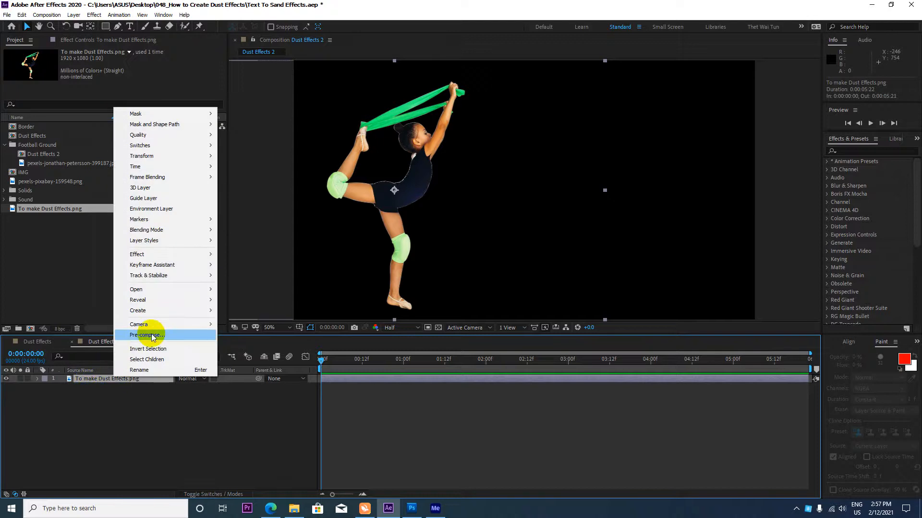
pyautogui.click(151, 335)
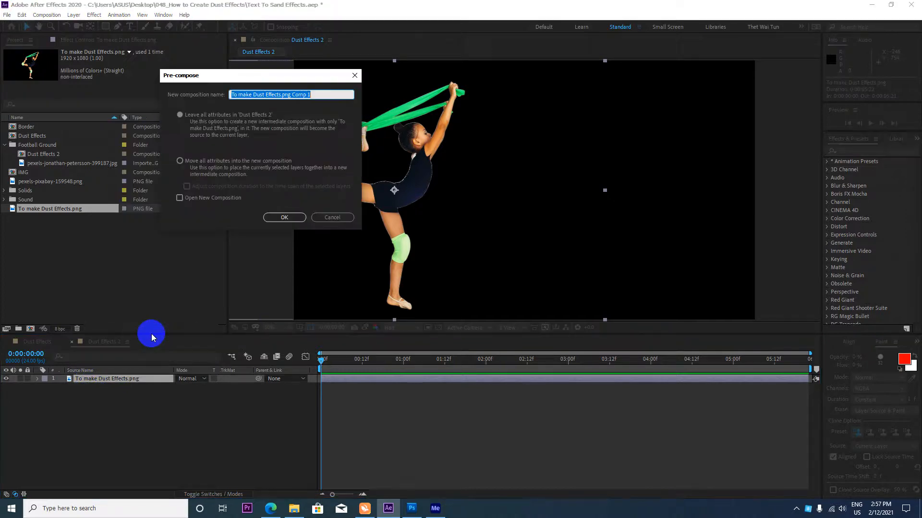
pyautogui.click(180, 161)
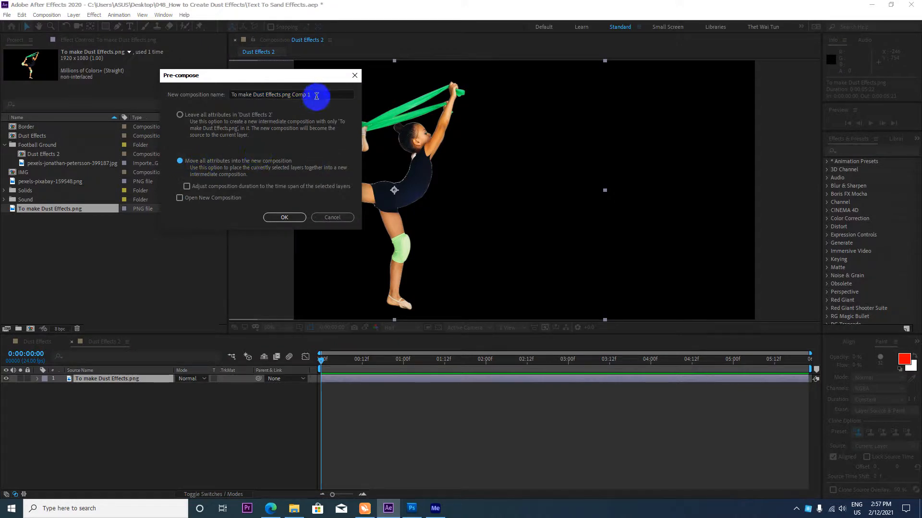
pyautogui.moveTo(319, 94); pyautogui.dragTo(83, 114)
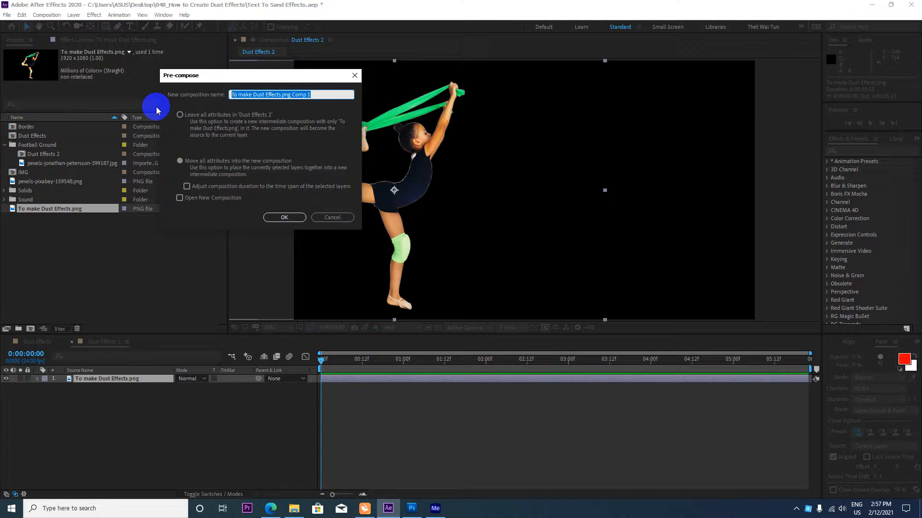
pyautogui.write('Dust Girl Effects')
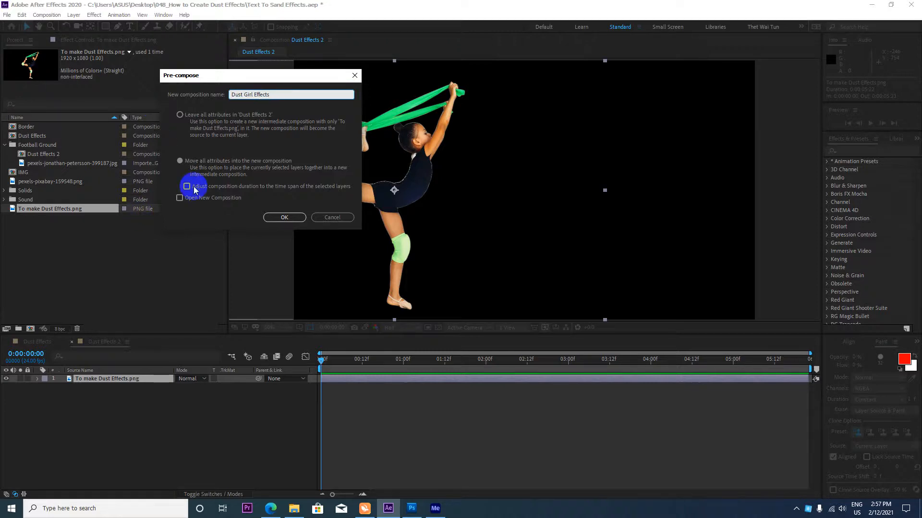
pyautogui.click(280, 220)
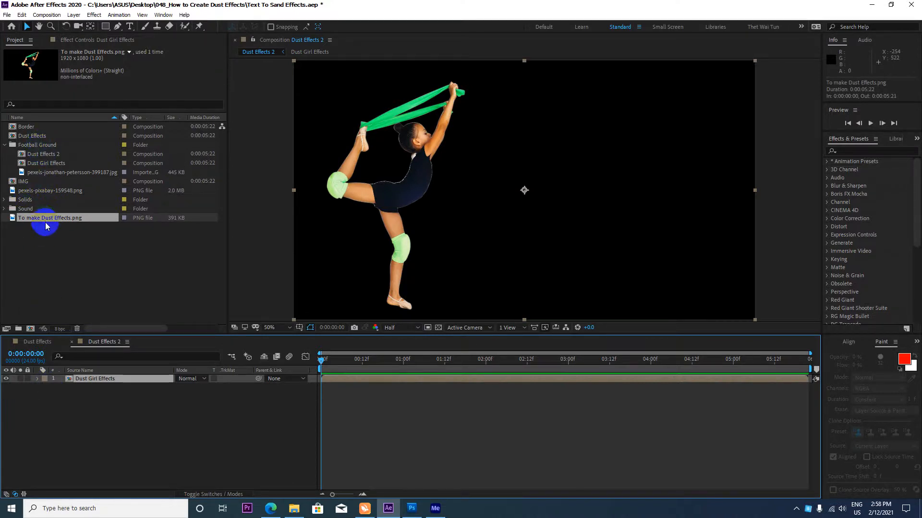
# Step: Move the Dust Effects 2 and Dust Girl Effects compositions out of the Football Ground folder and collapse the folder
pyautogui.click(38, 163)
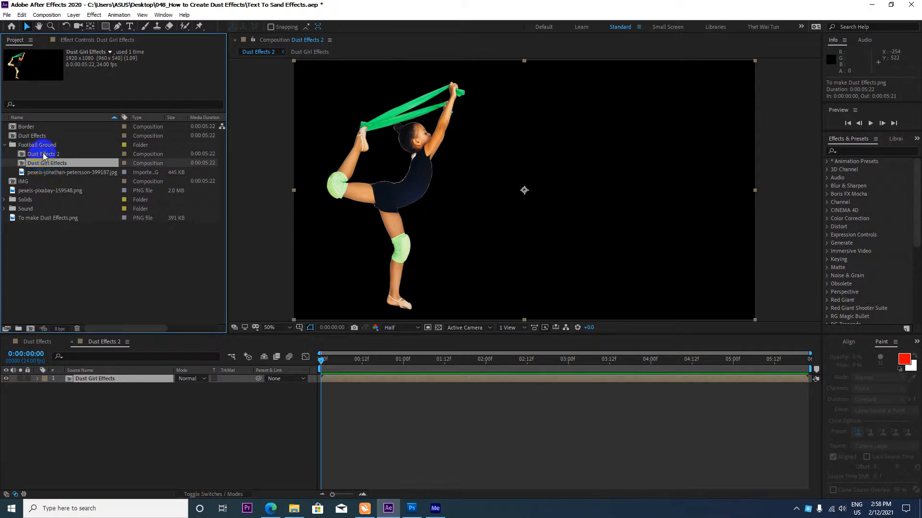
pyautogui.click(44, 154)
pyautogui.keyDown('shift'); pyautogui.click(46, 163); pyautogui.keyUp('shift')
pyautogui.moveTo(48, 158); pyautogui.dragTo(51, 261)
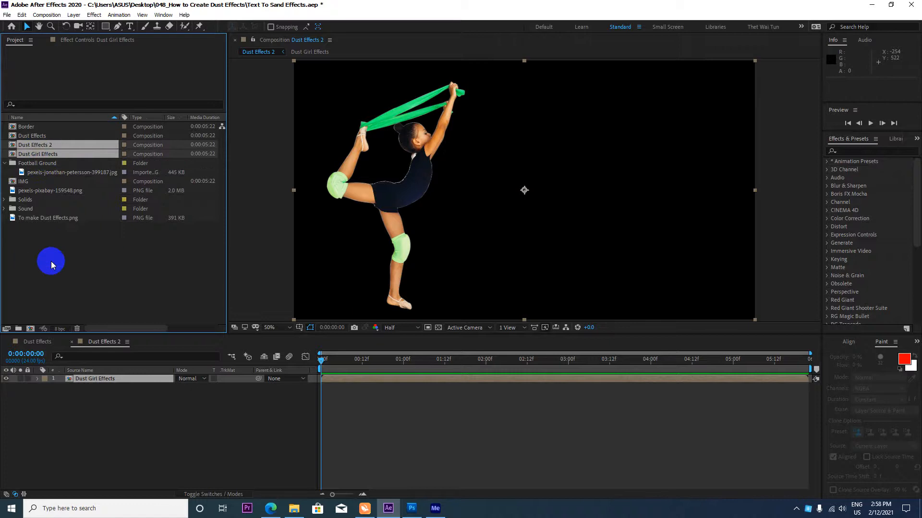
pyautogui.click(5, 163)
pyautogui.click(33, 267)
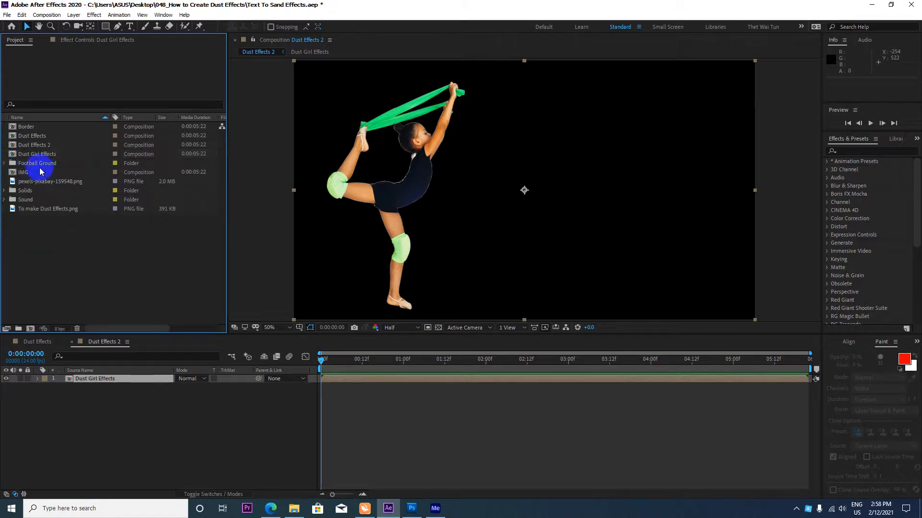
pyautogui.click(42, 146)
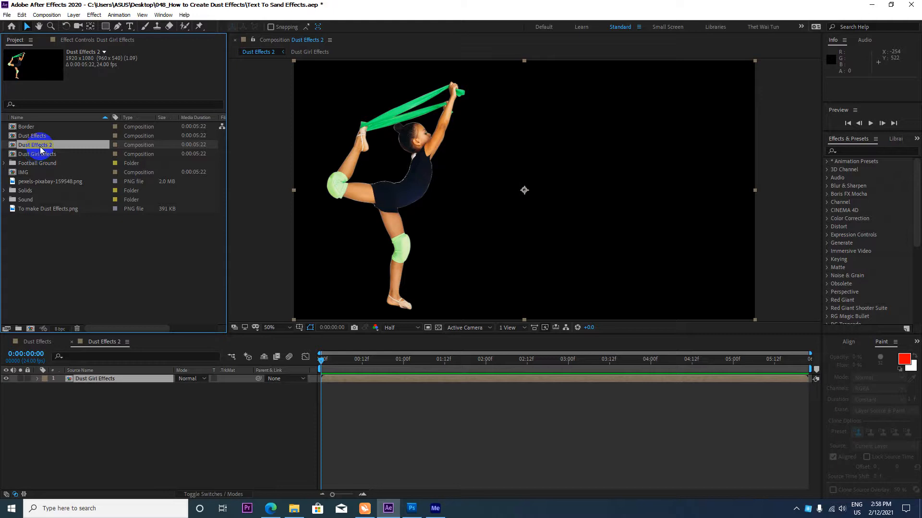
# Step: Open the Dust Girl Effects composition to check its contents, and close its timeline again
pyautogui.doubleClick(109, 380)
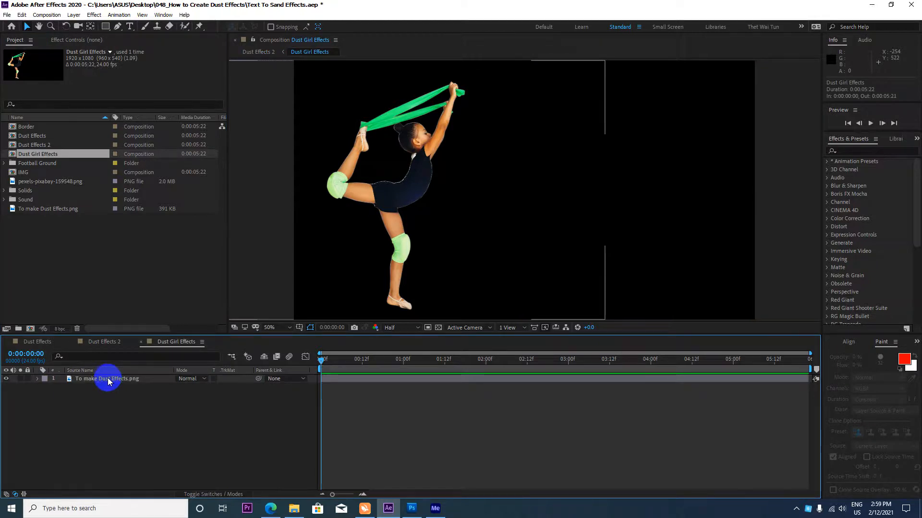
pyautogui.click(253, 54)
pyautogui.click(304, 53)
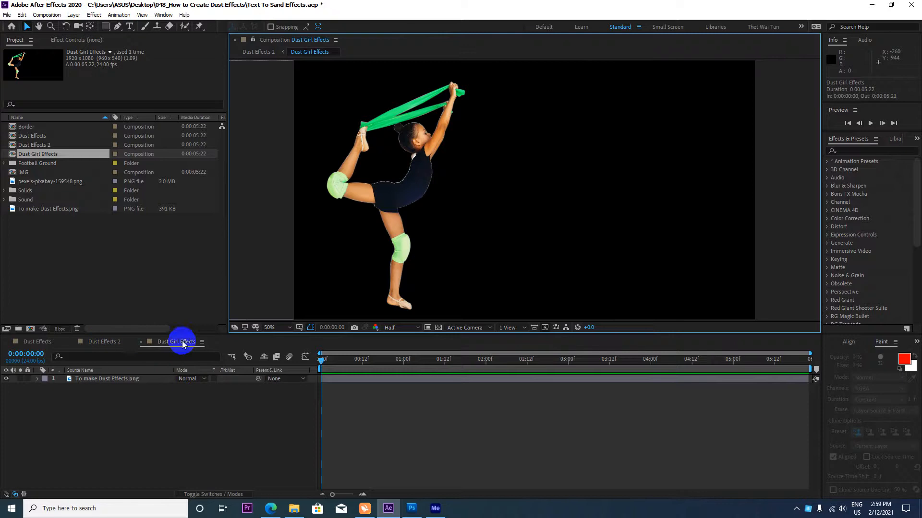
pyautogui.click(141, 342)
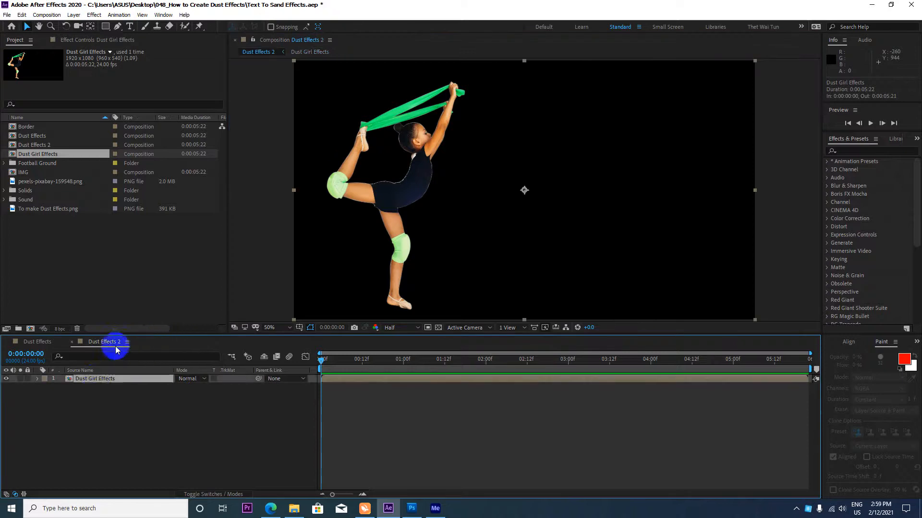
# Step: Open the Dust Girl Effects layer in a widened Layer viewer showing the whole gymnast, and activate the Brush tool
pyautogui.doubleClick(98, 379)
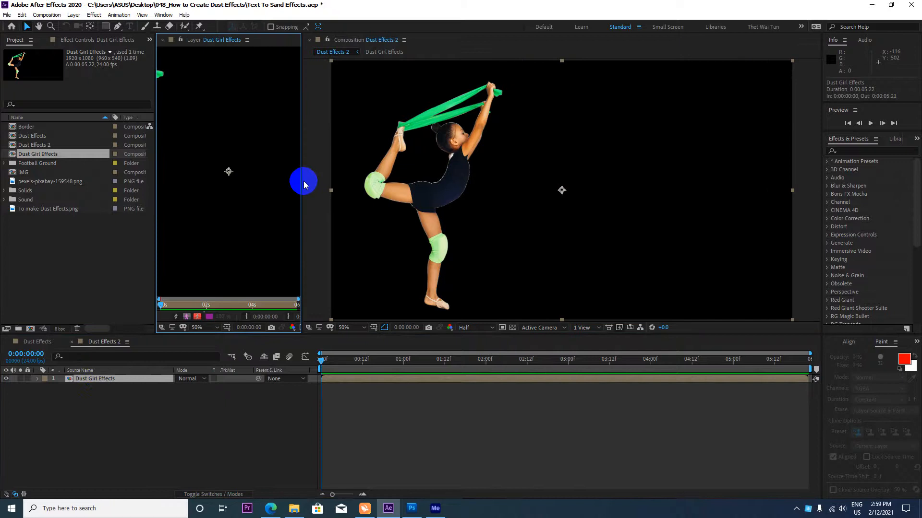
pyautogui.moveTo(301, 187); pyautogui.dragTo(545, 187)
pyautogui.scroll(-2, 588, 184)
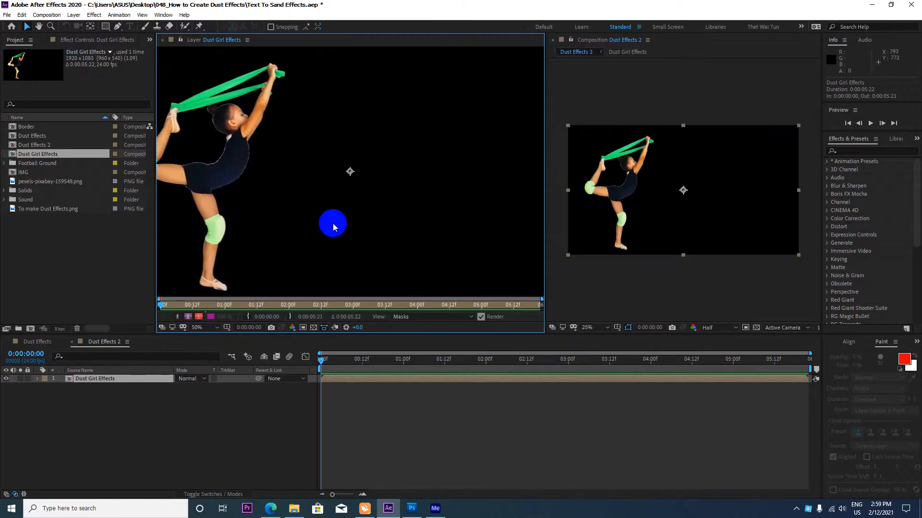
pyautogui.moveTo(247, 228); pyautogui.dragTo(302, 219)
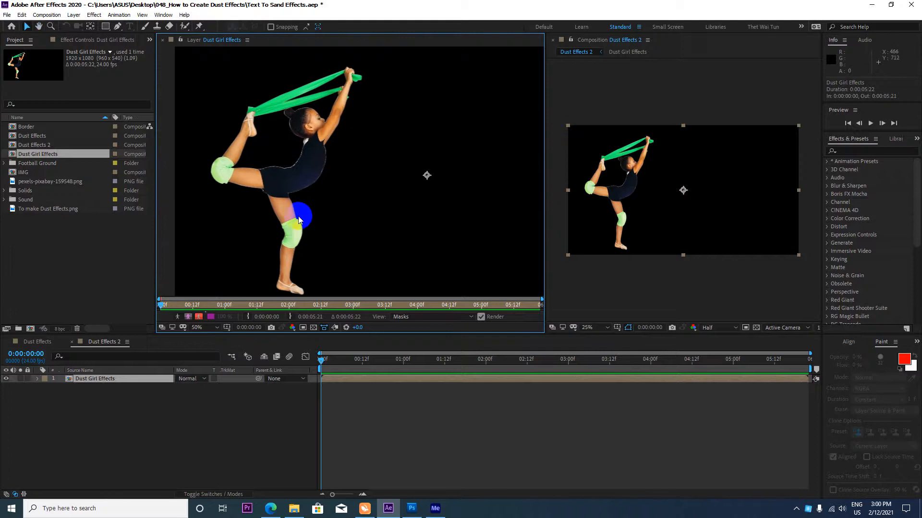
pyautogui.click(145, 27)
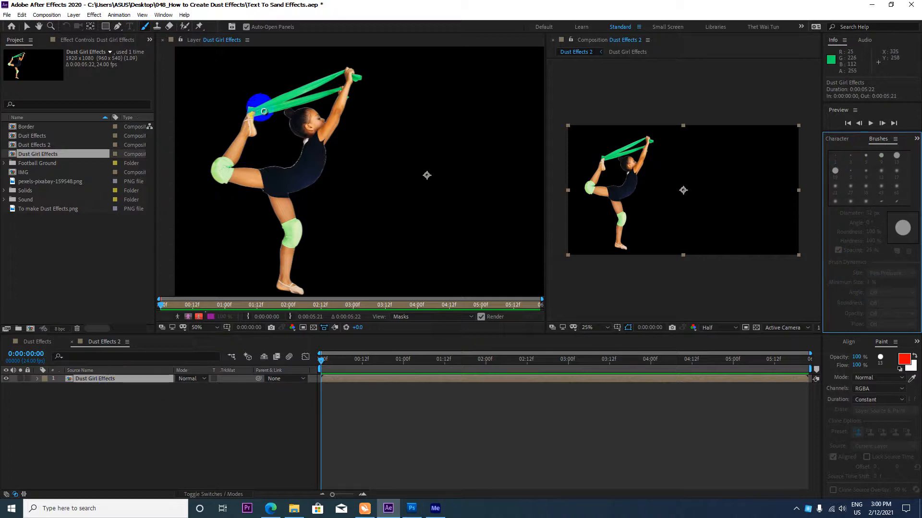
pyautogui.click(195, 40)
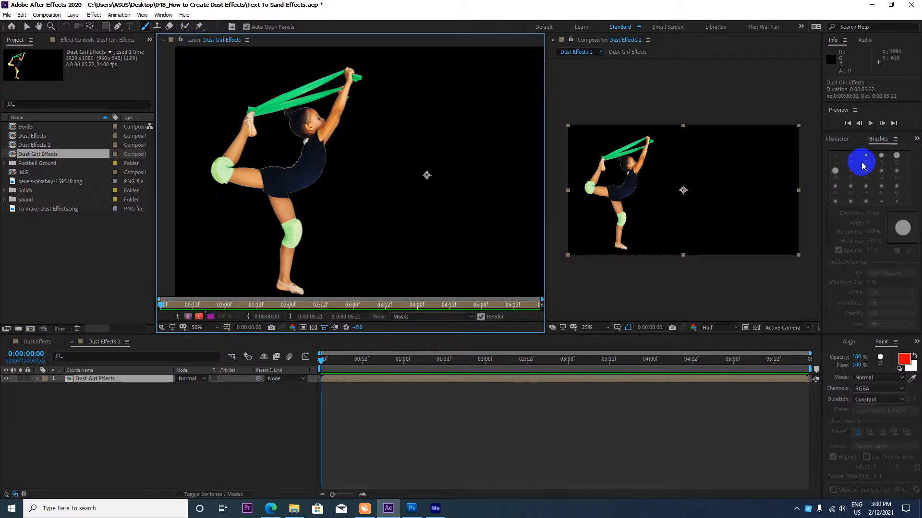
pyautogui.click(120, 380)
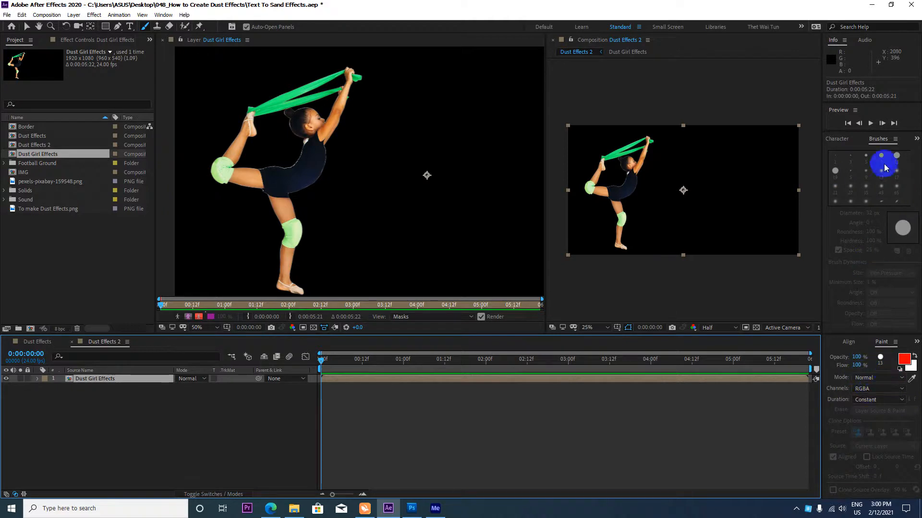
pyautogui.click(850, 155)
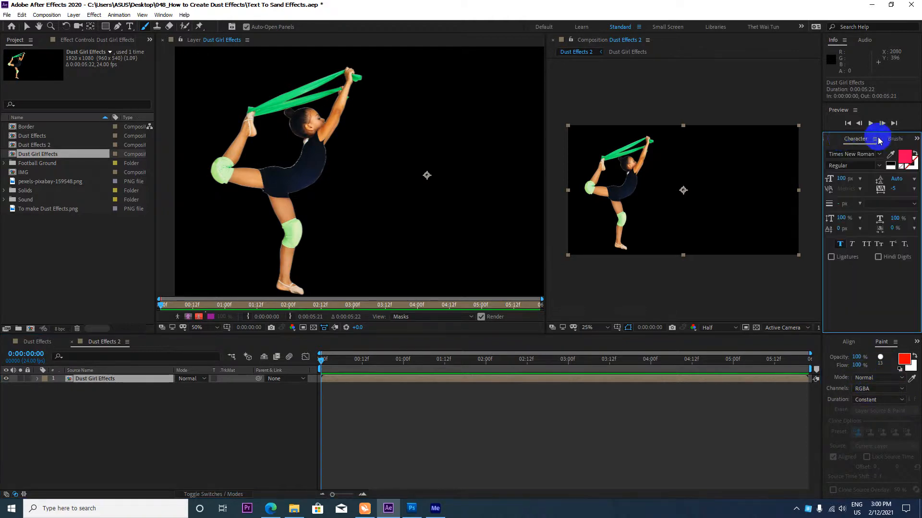
pyautogui.click(306, 118)
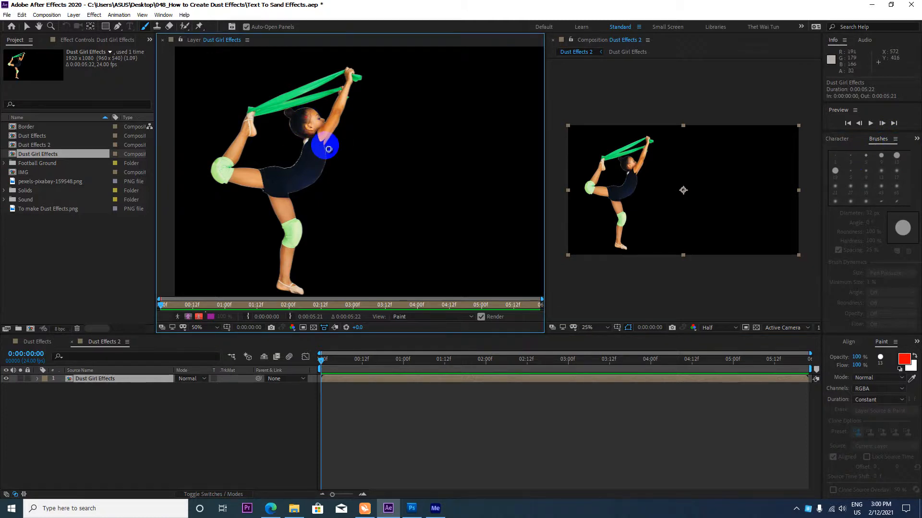
pyautogui.hotkey('ctrl', 'z')
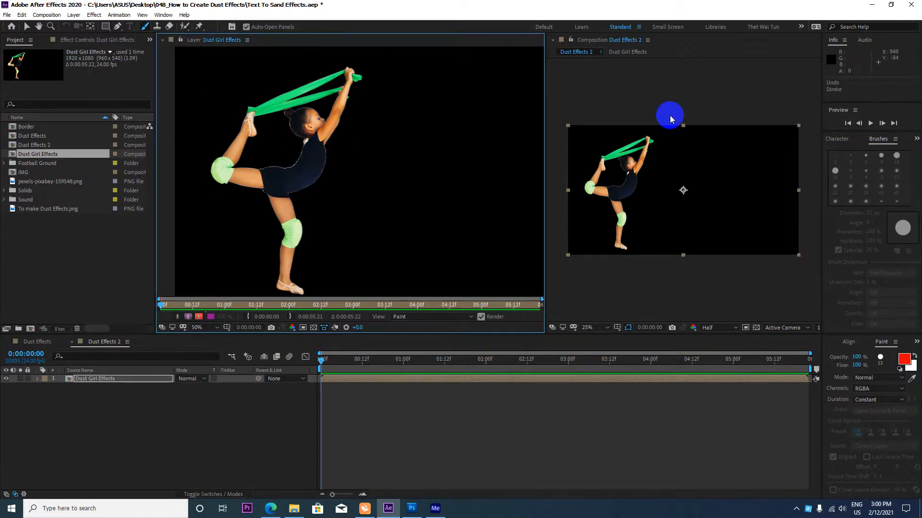
# Step: Show the Brushes and Paint panels with the brush settings available for editing
pyautogui.click(163, 15)
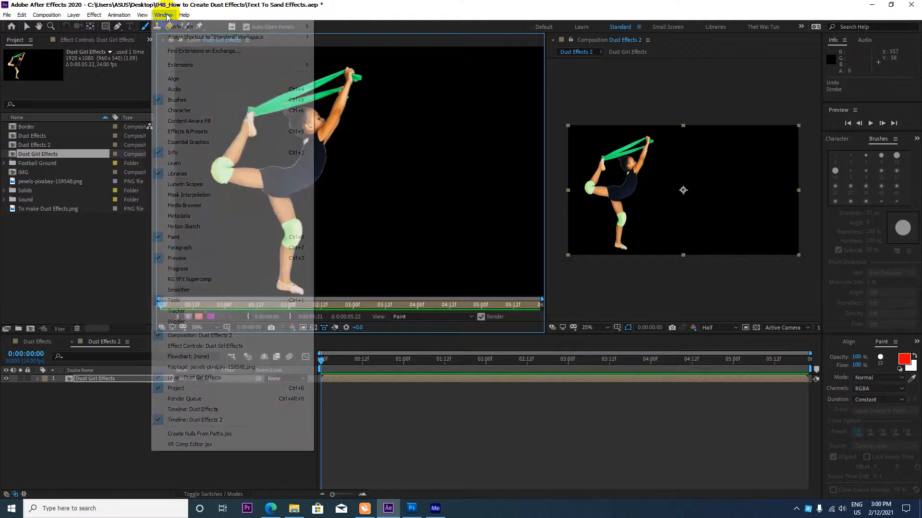
pyautogui.click(191, 100)
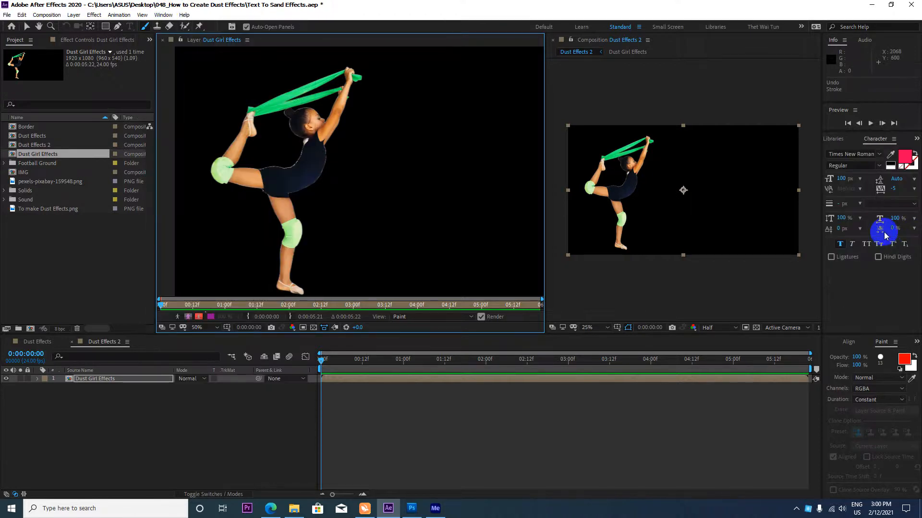
pyautogui.click(883, 342)
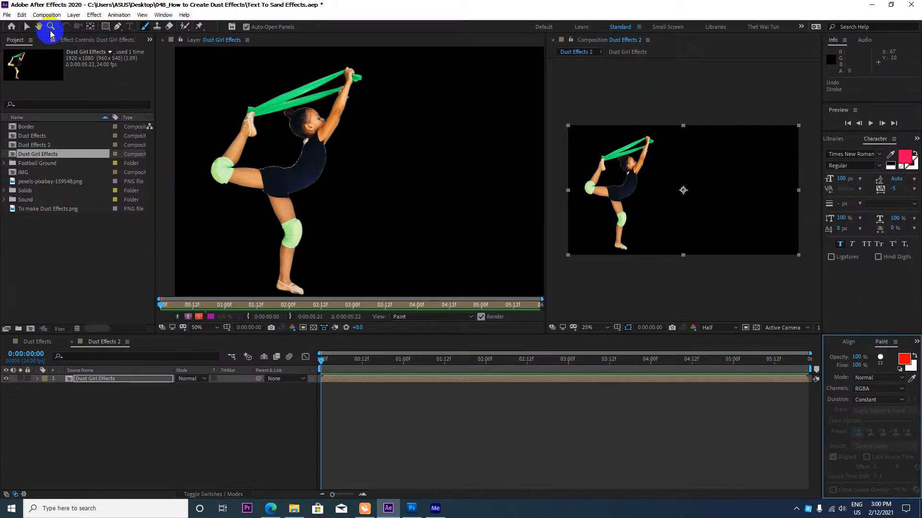
pyautogui.click(163, 15)
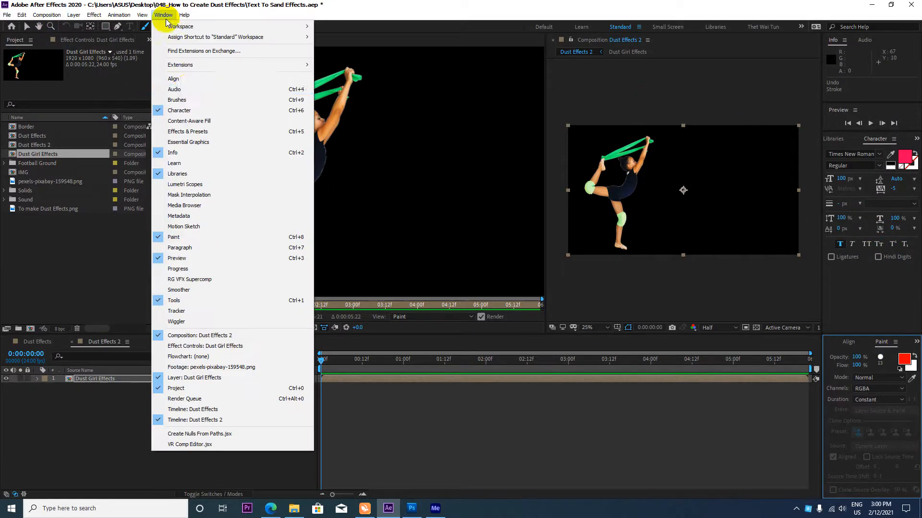
pyautogui.click(187, 100)
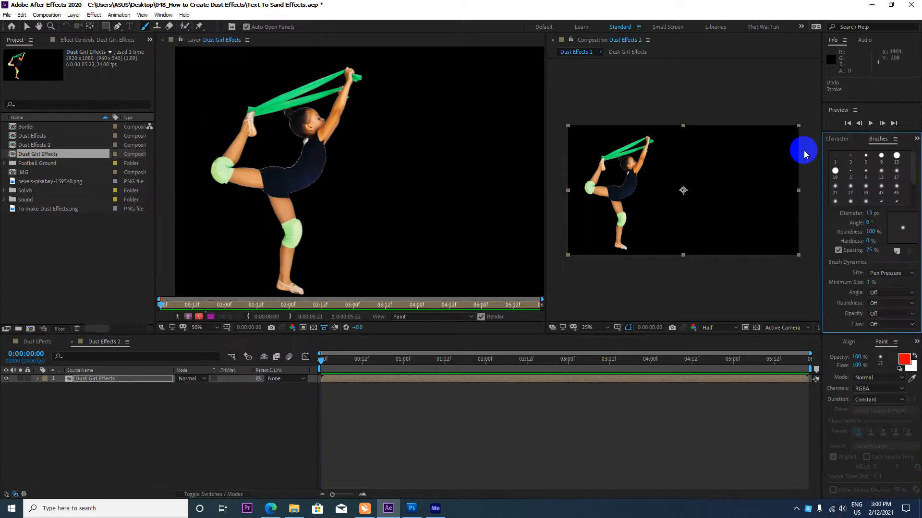
# Step: Paint red strokes along the gymnast's back edge, inner back and raised arm with a hard 30 px brush, and close the Layer viewer
pyautogui.click(835, 178)
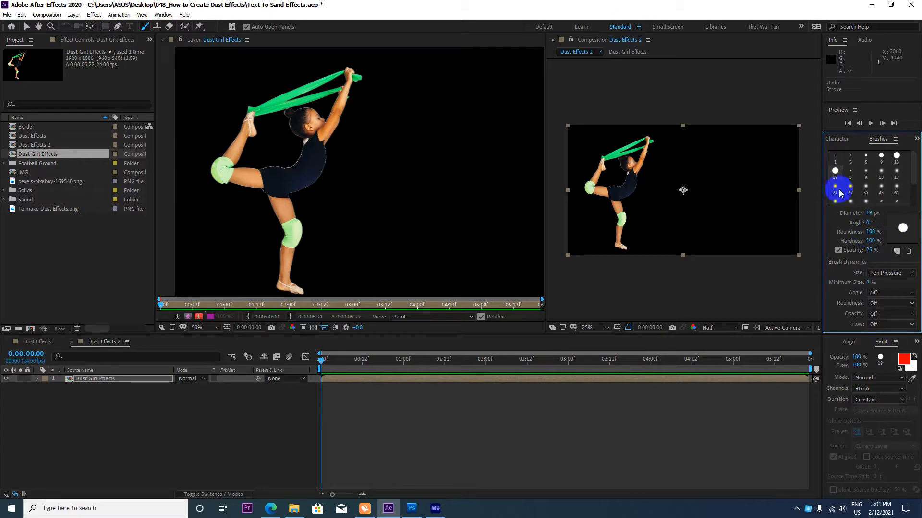
pyautogui.click(868, 213)
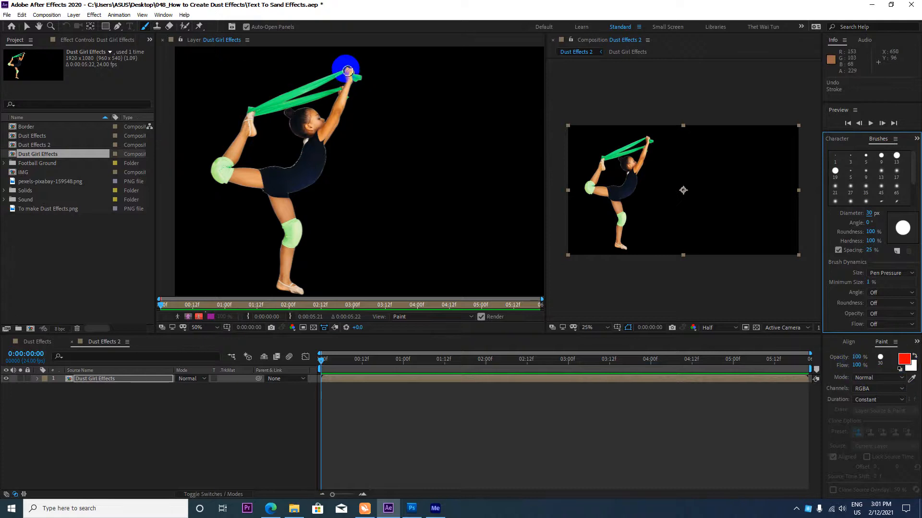
pyautogui.moveTo(348, 71)
pyautogui.mouseDown()
pyautogui.moveTo(249, 112)
pyautogui.moveTo(215, 174)
pyautogui.moveTo(221, 185)
pyautogui.moveTo(266, 195)
pyautogui.moveTo(284, 237)
pyautogui.moveTo(278, 289)
pyautogui.mouseUp()
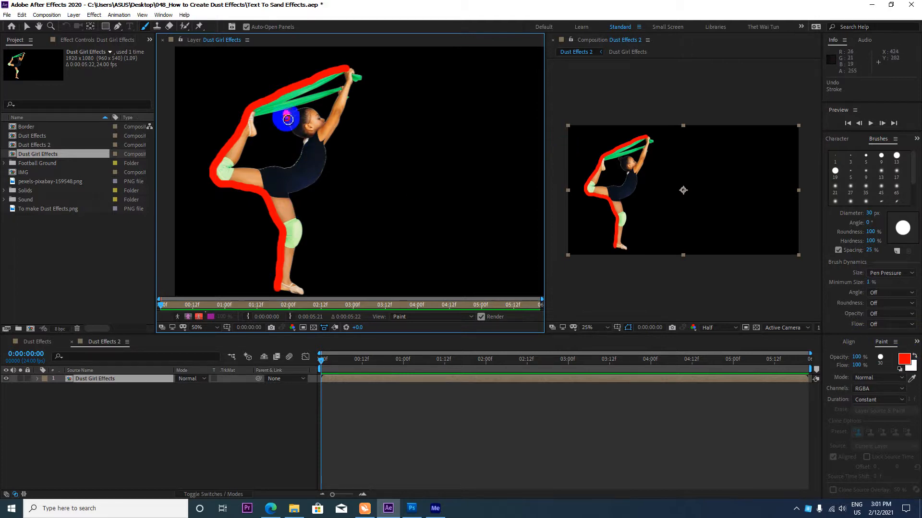
pyautogui.moveTo(288, 119)
pyautogui.mouseDown()
pyautogui.moveTo(307, 151)
pyautogui.moveTo(293, 167)
pyautogui.moveTo(235, 169)
pyautogui.mouseUp()
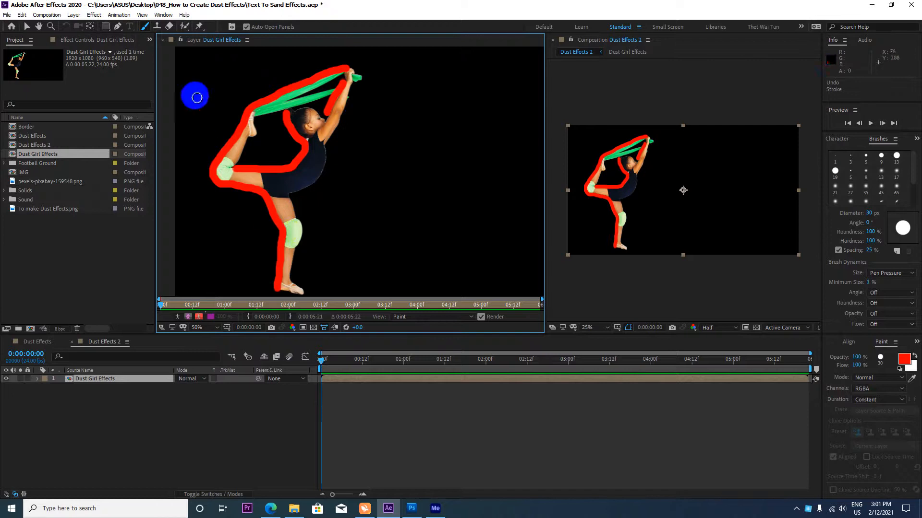
pyautogui.click(163, 42)
pyautogui.scroll(2, 484, 177)
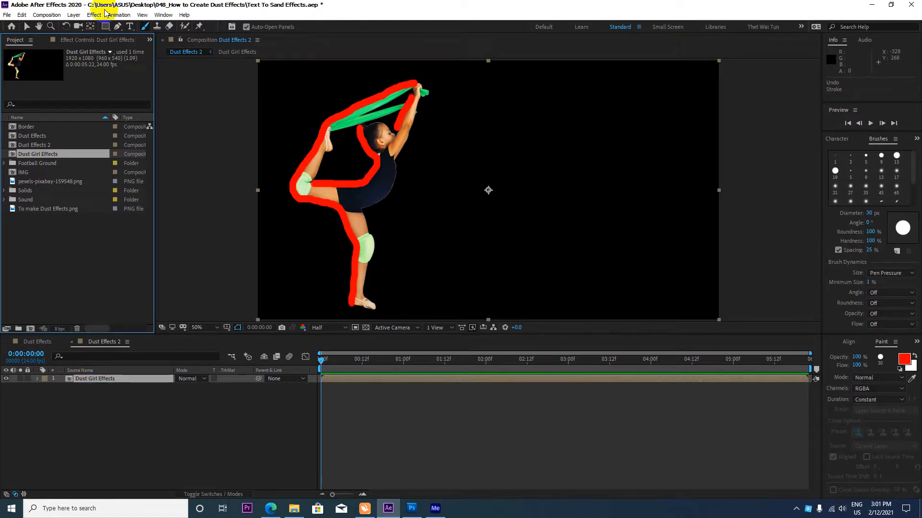
# Step: Enable Paint on Transparent for the Paint effect on the Dust Girl Effects layer
pyautogui.click(92, 39)
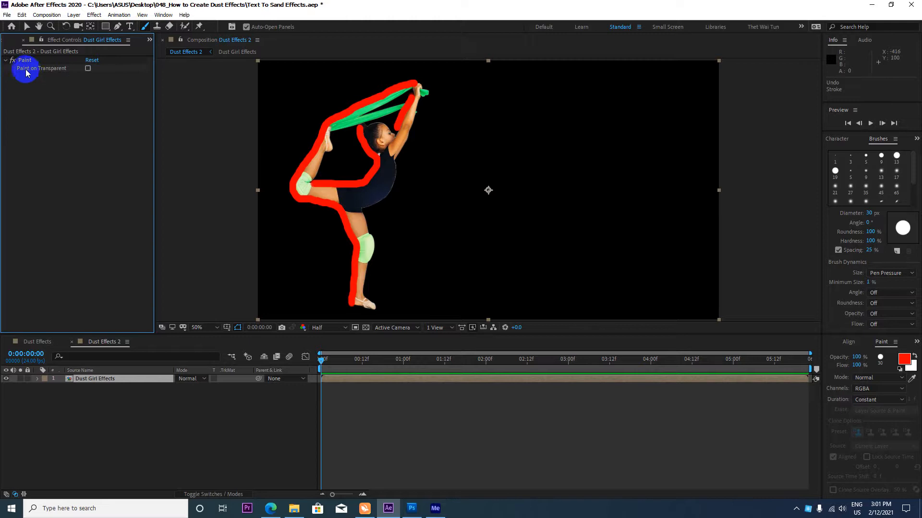
pyautogui.click(88, 69)
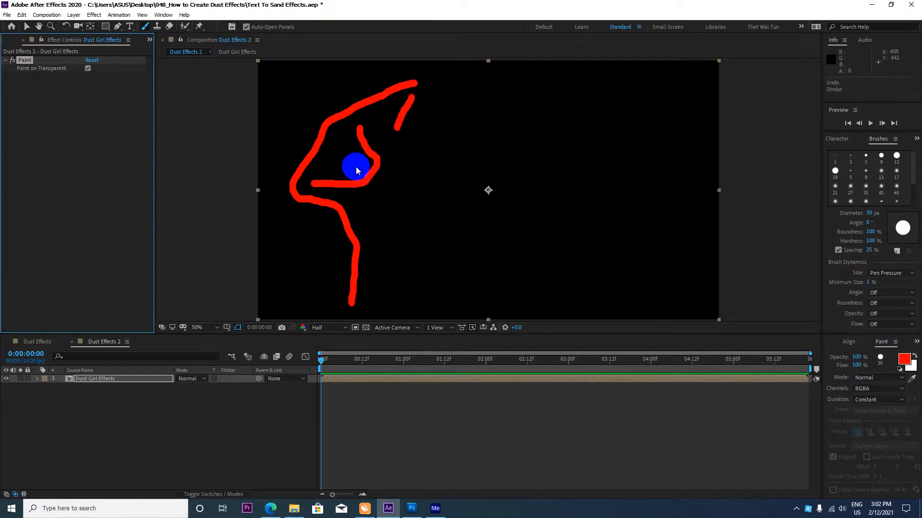
pyautogui.press(',')
pyautogui.press(',')
# Step: Add the Dust Girl Effects composition beneath the painted layer and set its track matte to Alpha Matte
pyautogui.click(110, 382)
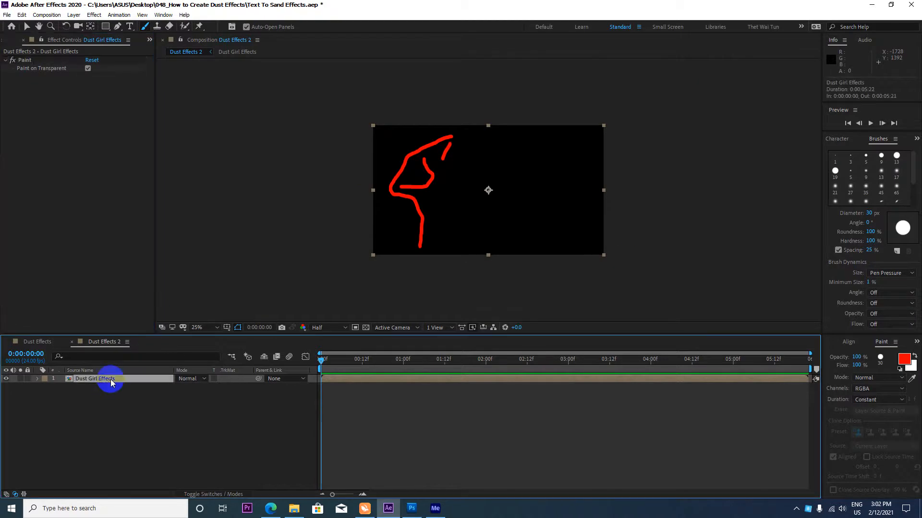
pyautogui.click(7, 39)
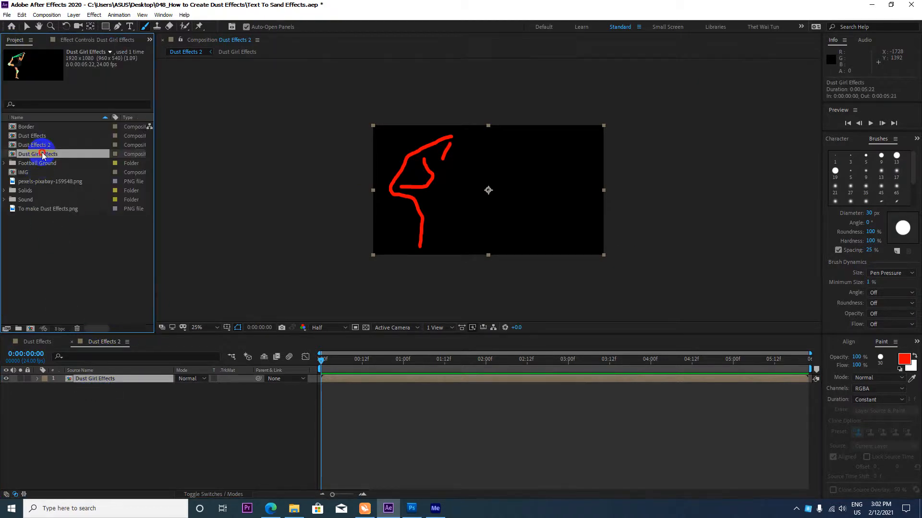
pyautogui.moveTo(42, 155); pyautogui.dragTo(91, 426)
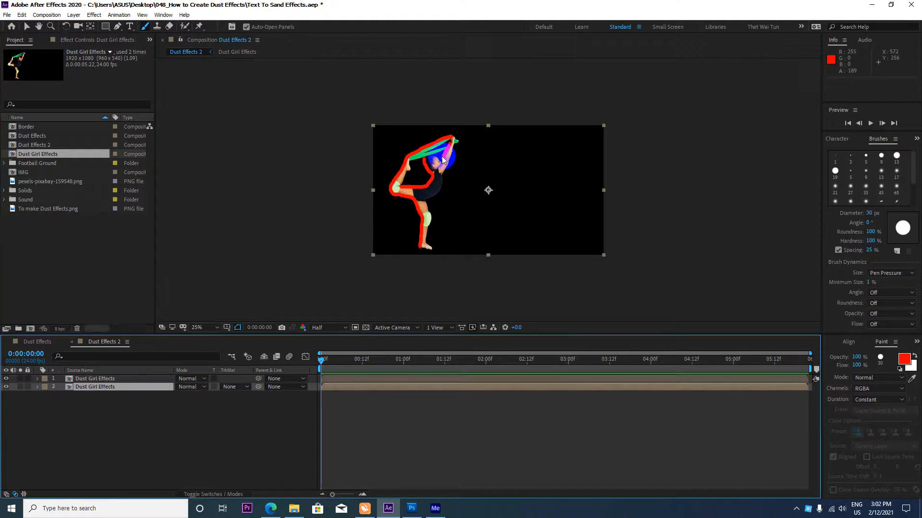
pyautogui.press('.')
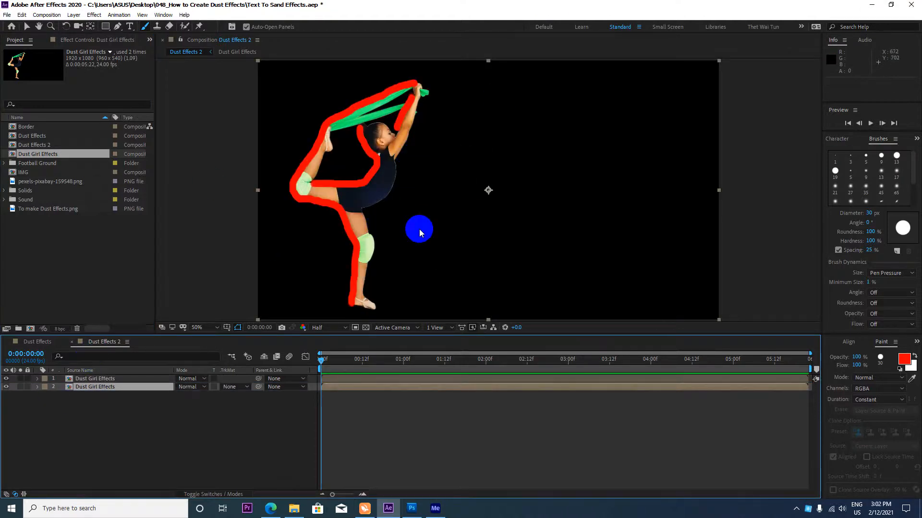
pyautogui.click(247, 388)
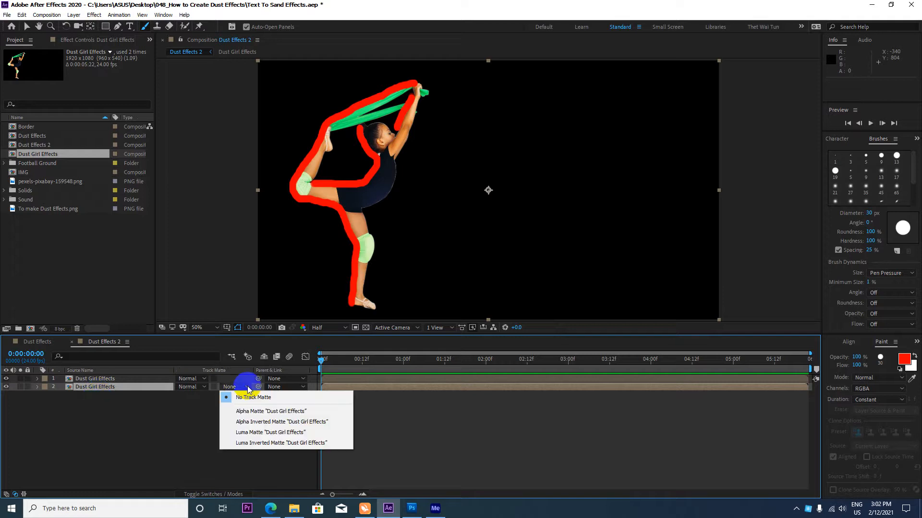
pyautogui.click(272, 412)
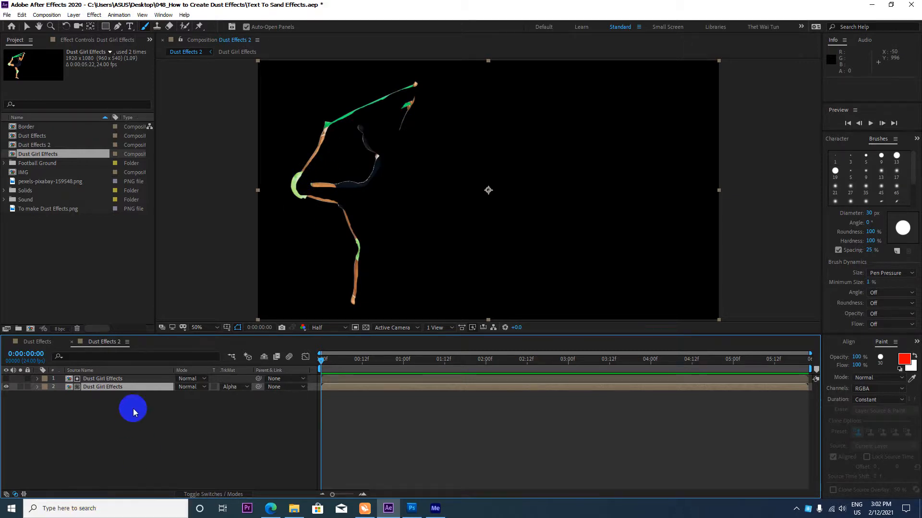
# Step: Pre-compose both Dust Girl Effects layers as "Border Line", moving all attributes into the new composition
pyautogui.keyDown('shift'); pyautogui.click(106, 379); pyautogui.keyUp('shift')
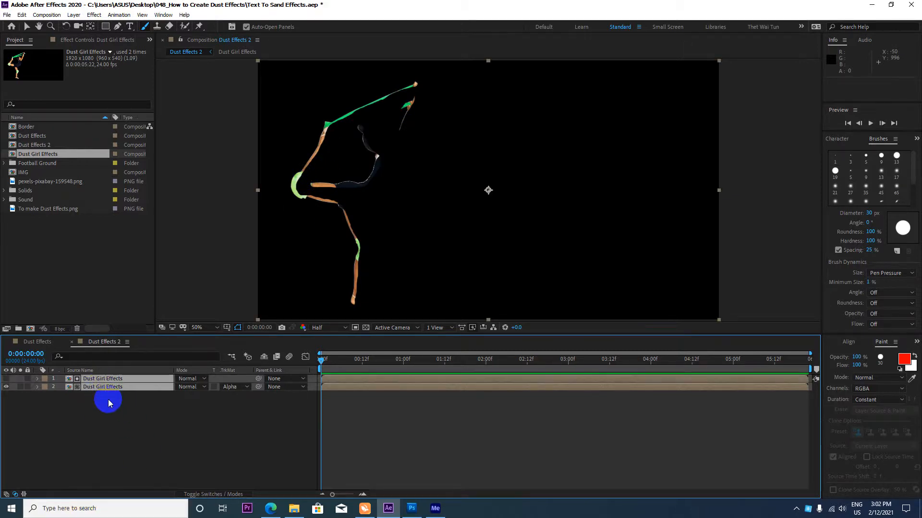
pyautogui.moveTo(80, 409); pyautogui.dragTo(114, 377)
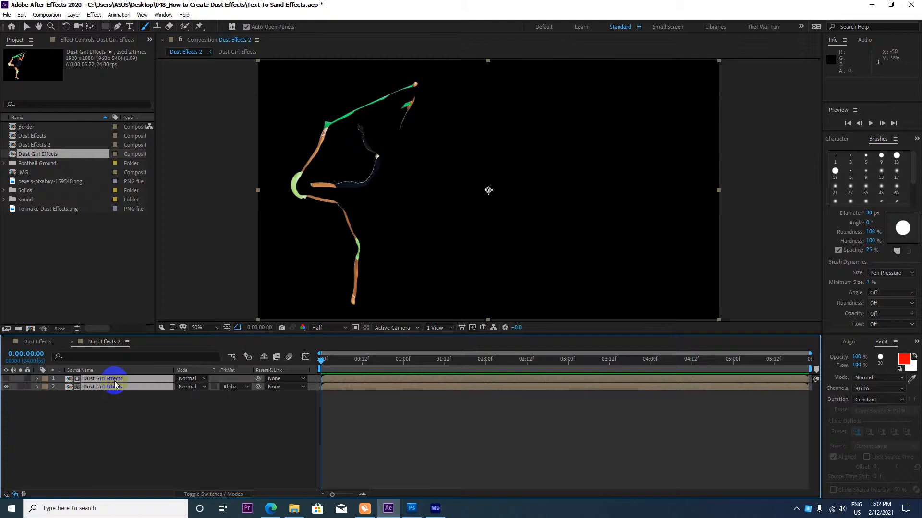
pyautogui.rightClick(115, 384)
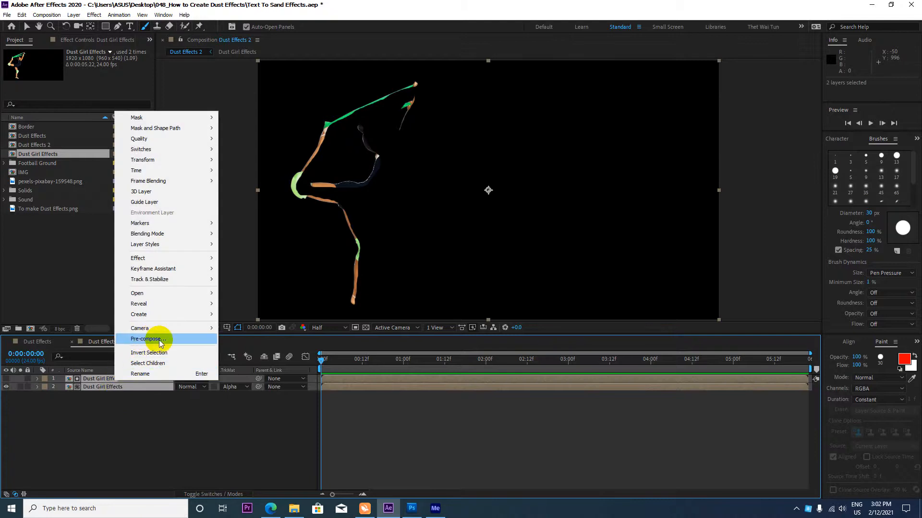
pyautogui.click(73, 15)
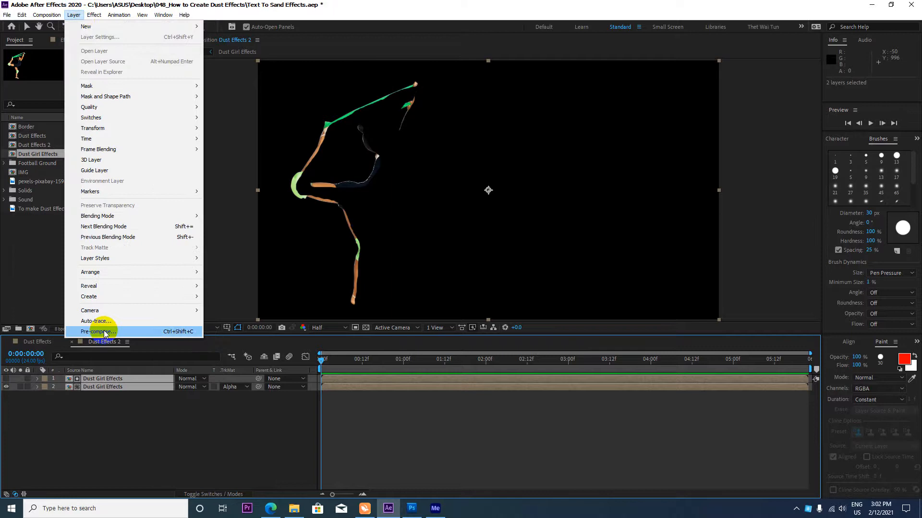
pyautogui.click(169, 332)
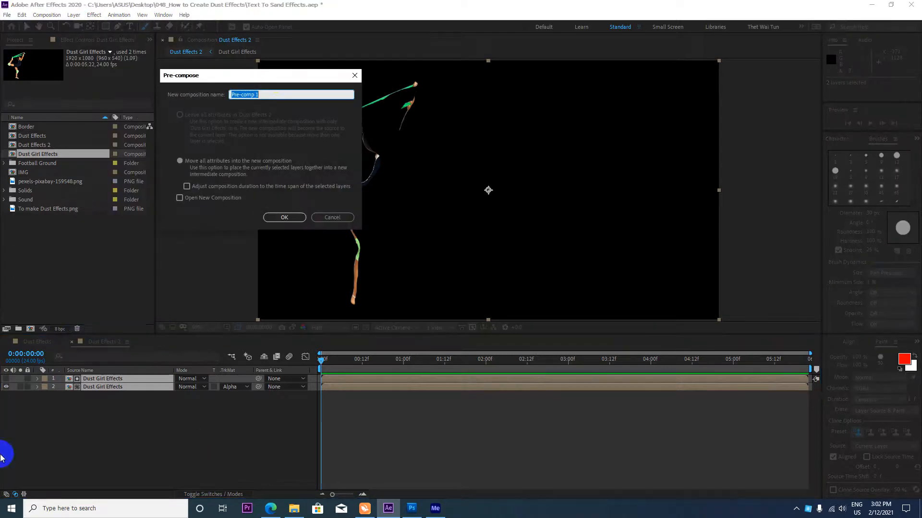
pyautogui.moveTo(270, 76); pyautogui.dragTo(201, 73)
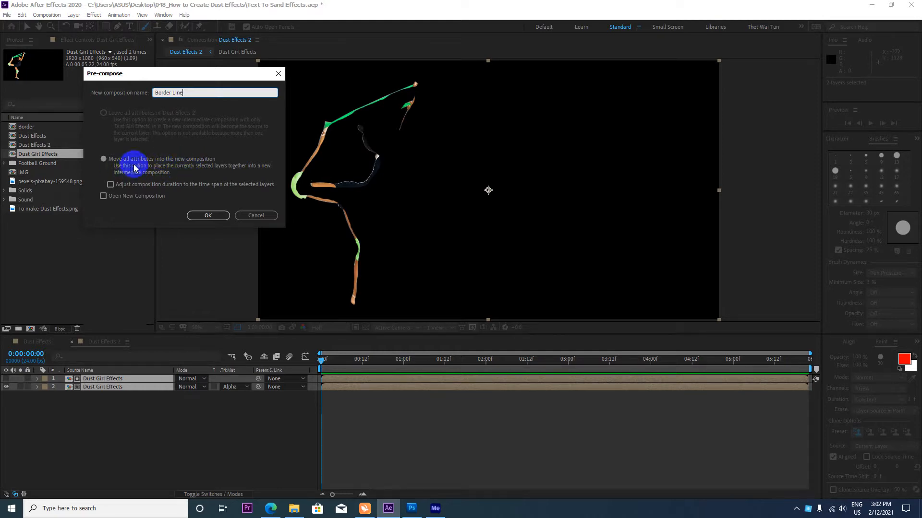
pyautogui.click(219, 214)
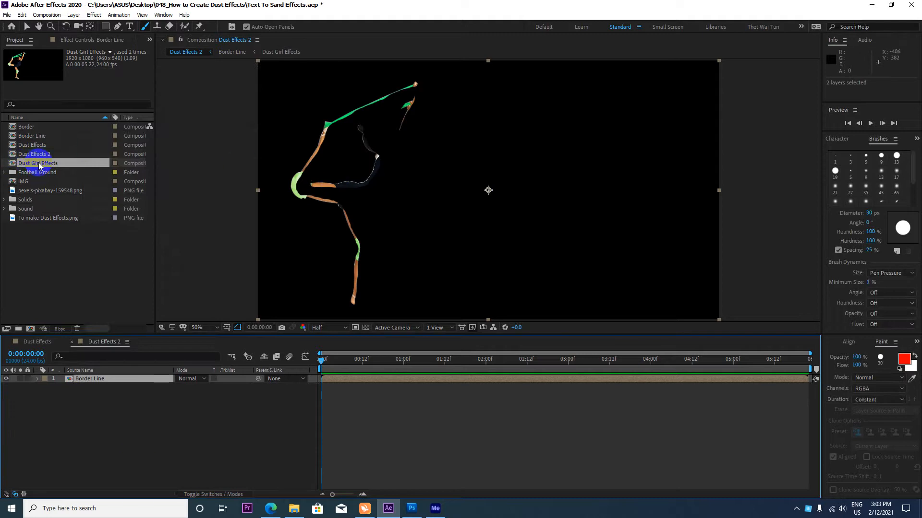
# Step: Add the Dust Girl Effects composition beneath the Border Line layer and toggle its visibility to compare the two
pyautogui.moveTo(40, 167); pyautogui.dragTo(107, 445)
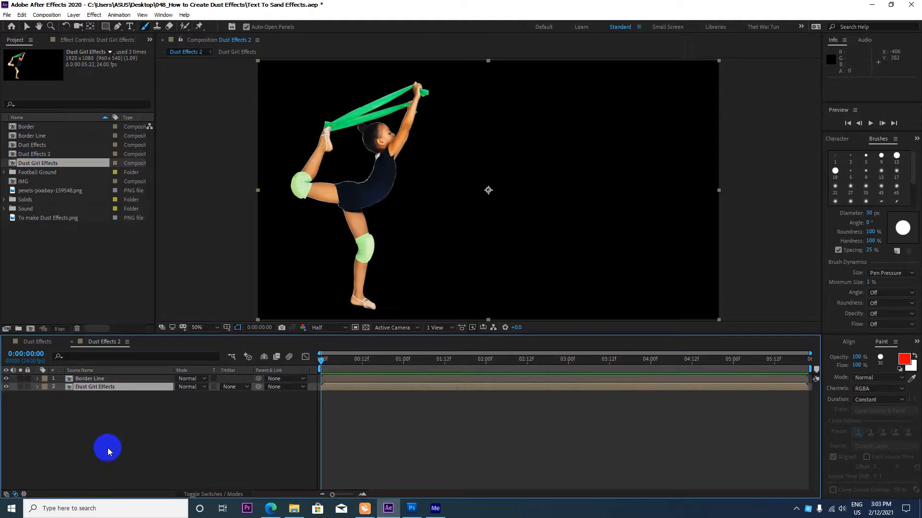
pyautogui.click(6, 387)
pyautogui.click(7, 387)
pyautogui.click(6, 387)
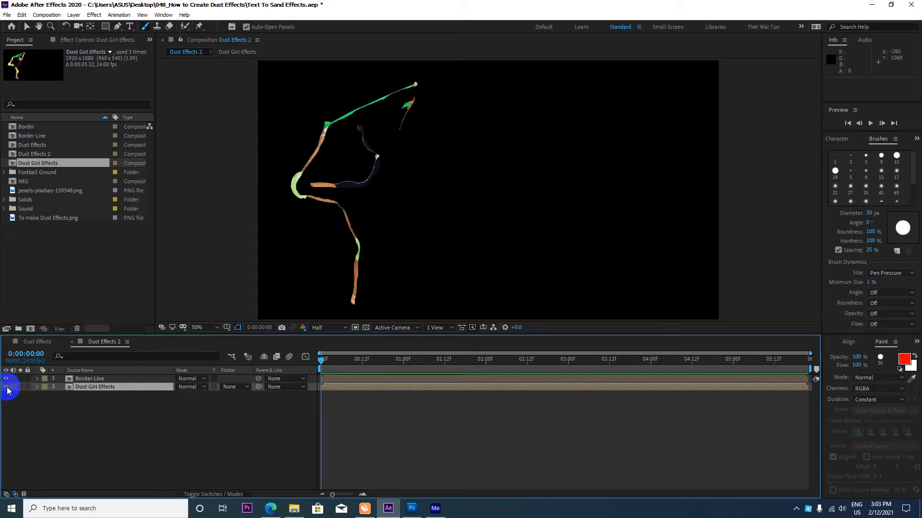
pyautogui.click(7, 386)
pyautogui.click(7, 387)
pyautogui.click(7, 387)
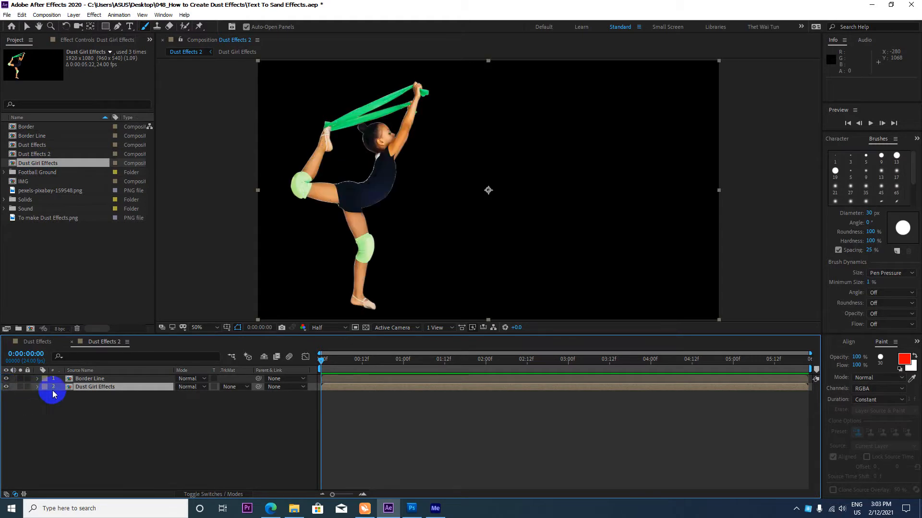
# Step: Hide both the Border Line and Dust Girl Effects layers
pyautogui.click(92, 387)
pyautogui.click(90, 379)
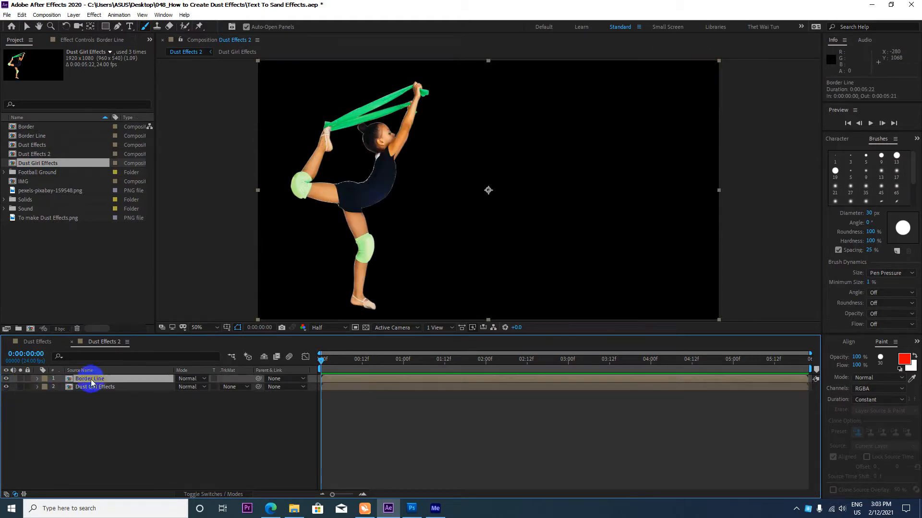
pyautogui.click(6, 380)
pyautogui.click(6, 387)
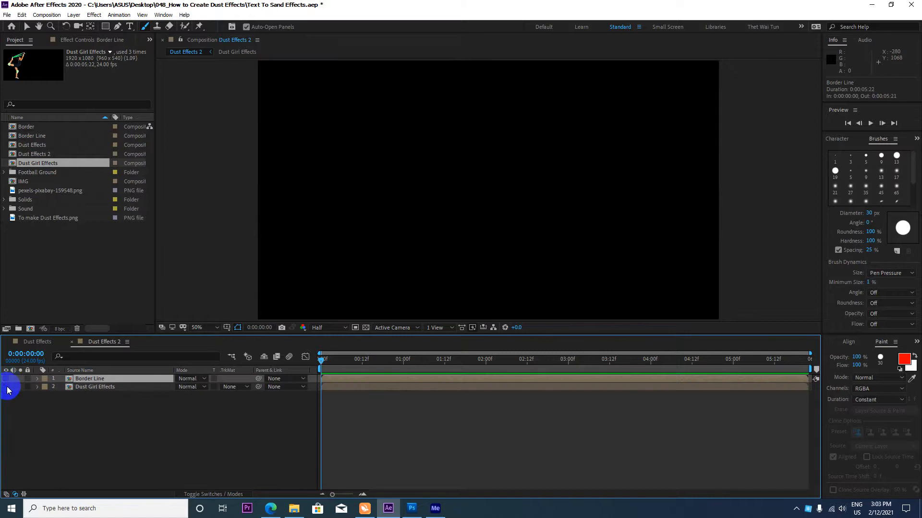
# Step: Toggle the visibility of the Border Line and Dust Girl Effects layers, leaving only Dust Girl Effects shown
pyautogui.click(7, 387)
pyautogui.click(7, 387)
pyautogui.click(7, 379)
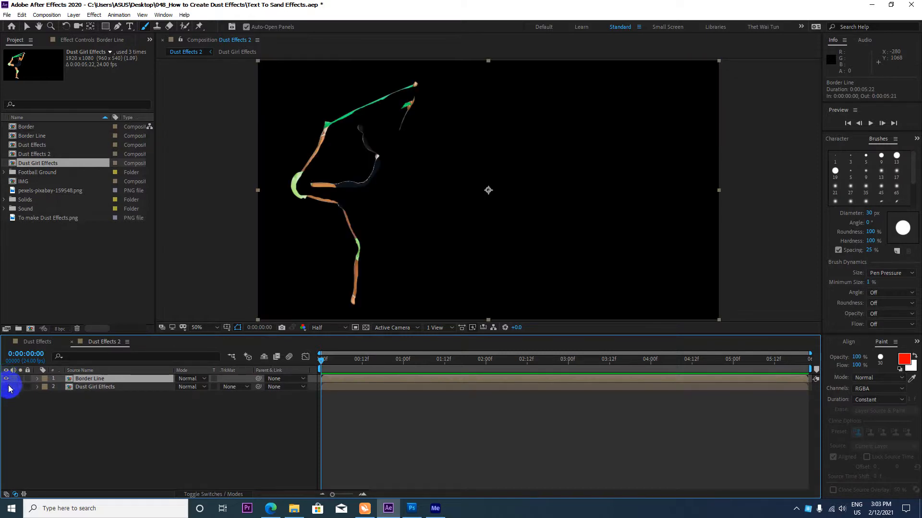
pyautogui.click(82, 388)
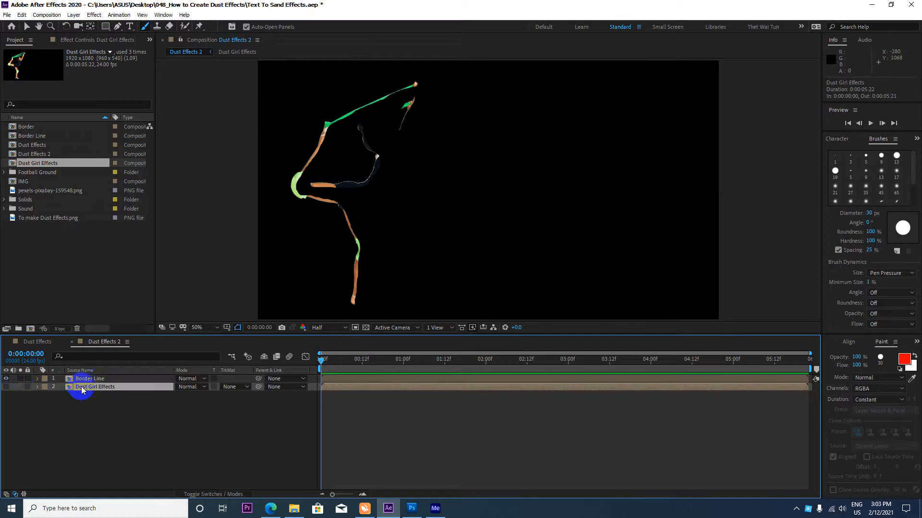
pyautogui.click(8, 380)
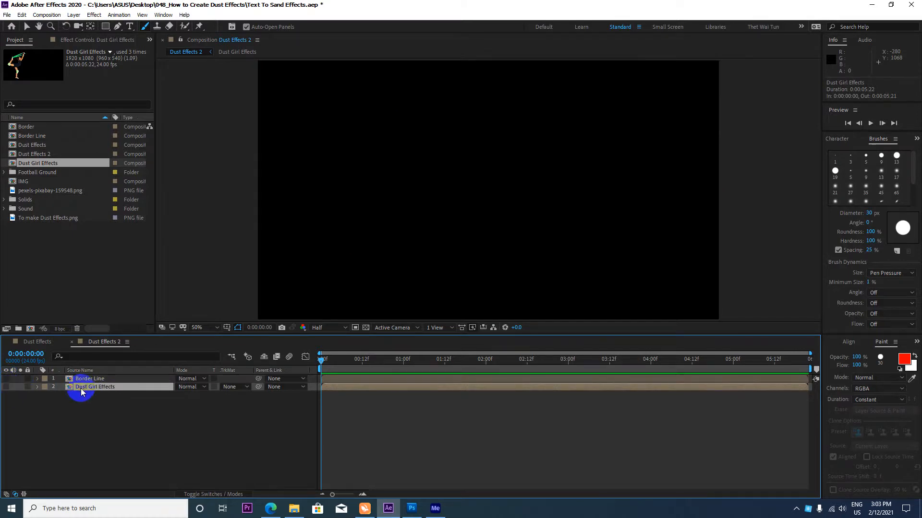
pyautogui.click(7, 387)
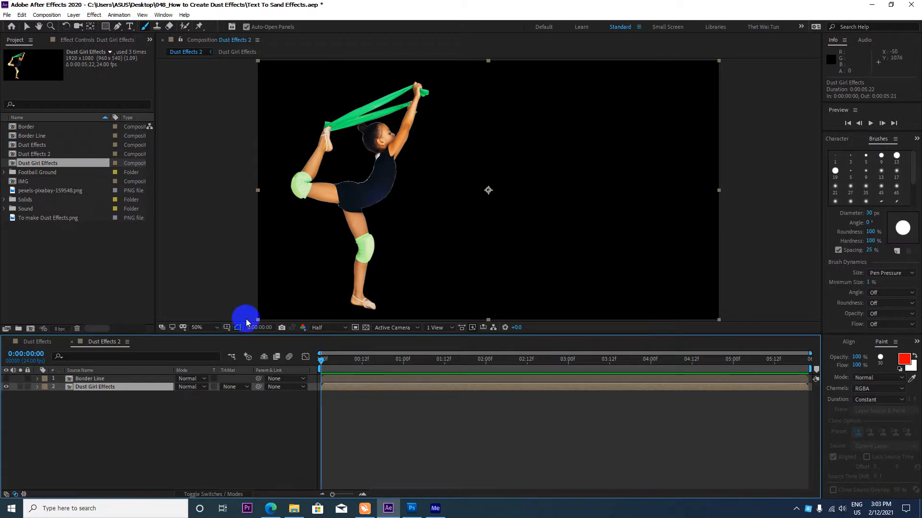
# Step: Create a white composition-sized solid named "Particular" above the Dust Girl Effects layer
pyautogui.rightClick(110, 435)
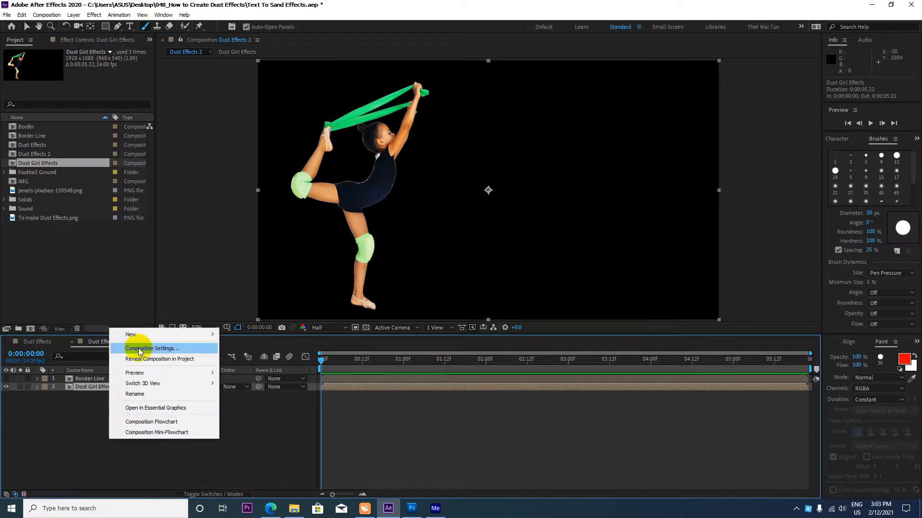
pyautogui.moveTo(188, 334)
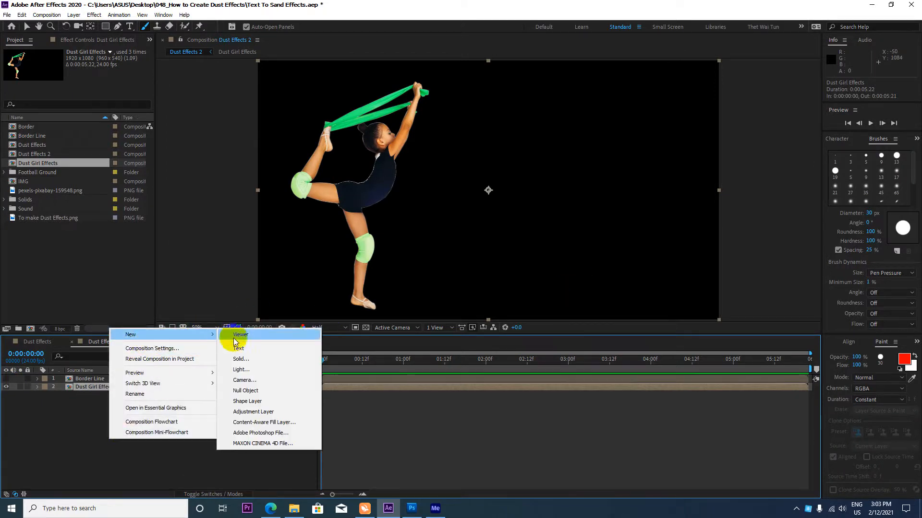
pyautogui.click(253, 359)
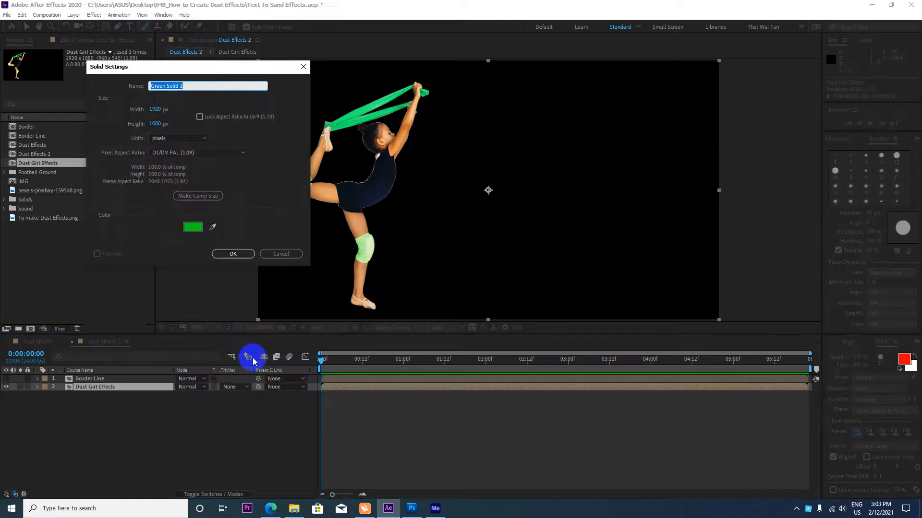
pyautogui.moveTo(197, 87); pyautogui.dragTo(2, 80)
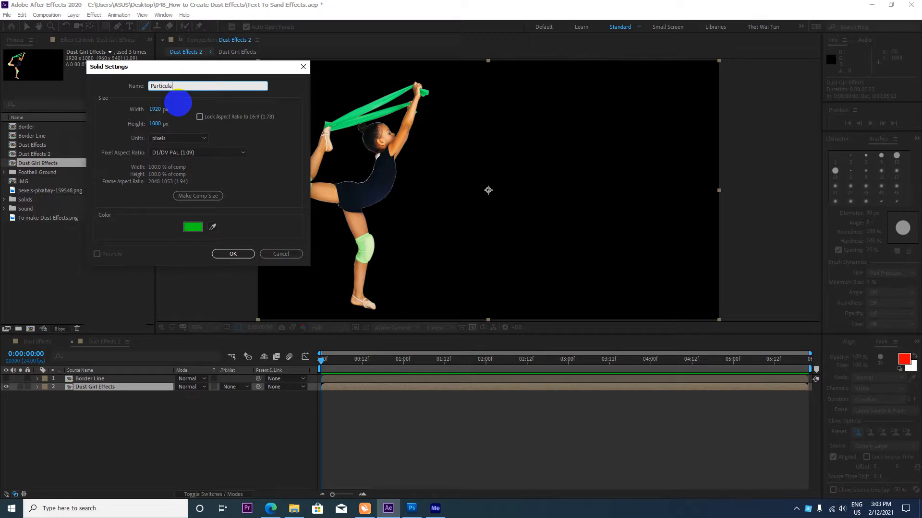
pyautogui.write('Particular')
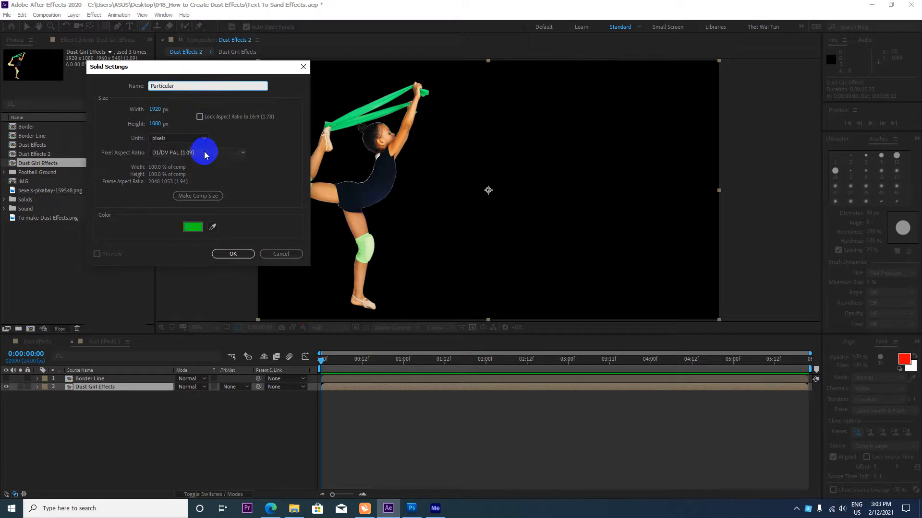
pyautogui.click(205, 195)
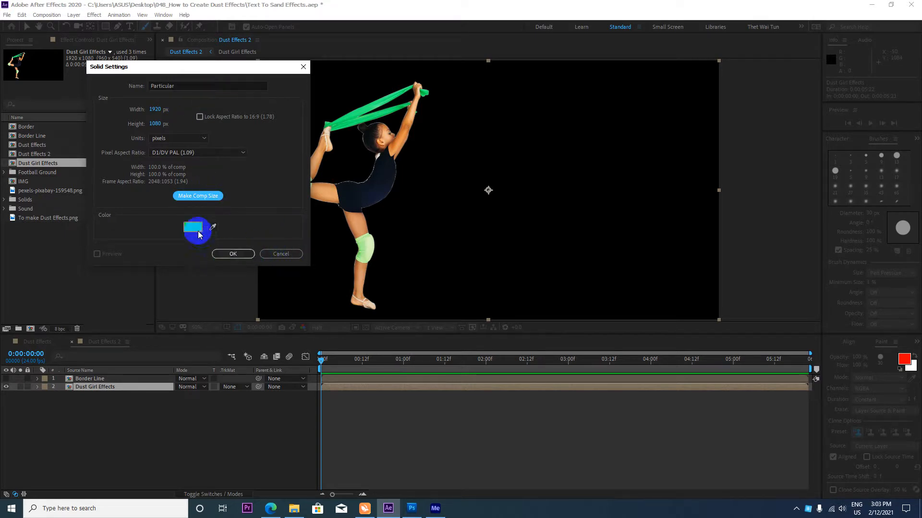
pyautogui.click(193, 227)
pyautogui.moveTo(268, 275); pyautogui.dragTo(1, 179)
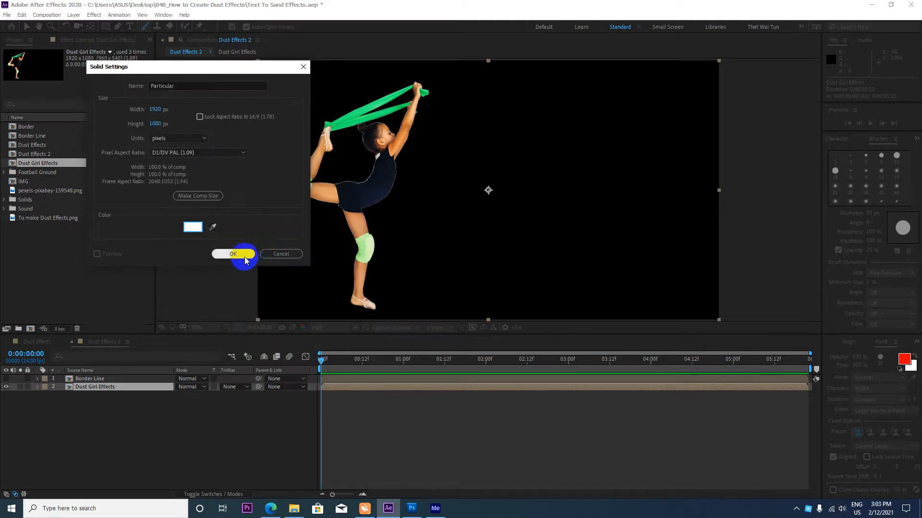
pyautogui.click(242, 254)
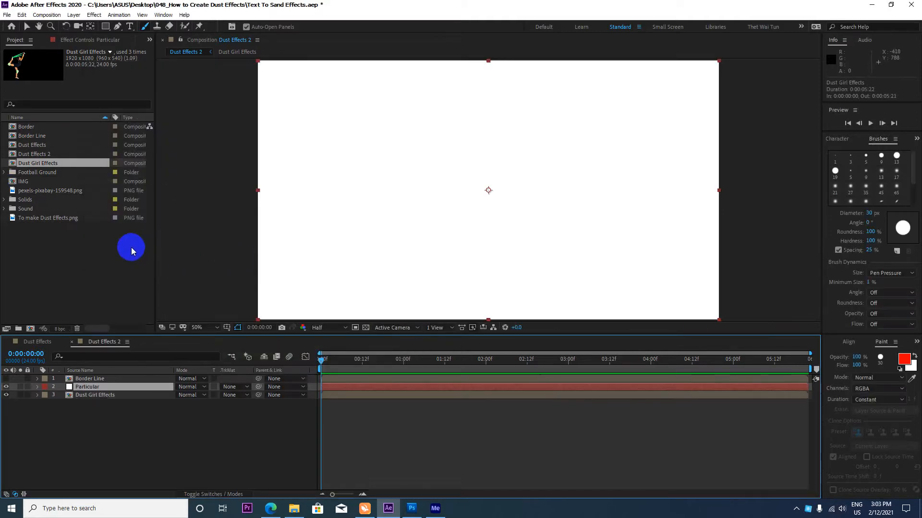
# Step: Search the effects for "Parti" and apply the RG Trapcode Particular effect to the Particular solid
pyautogui.scroll(-2, 399, 232)
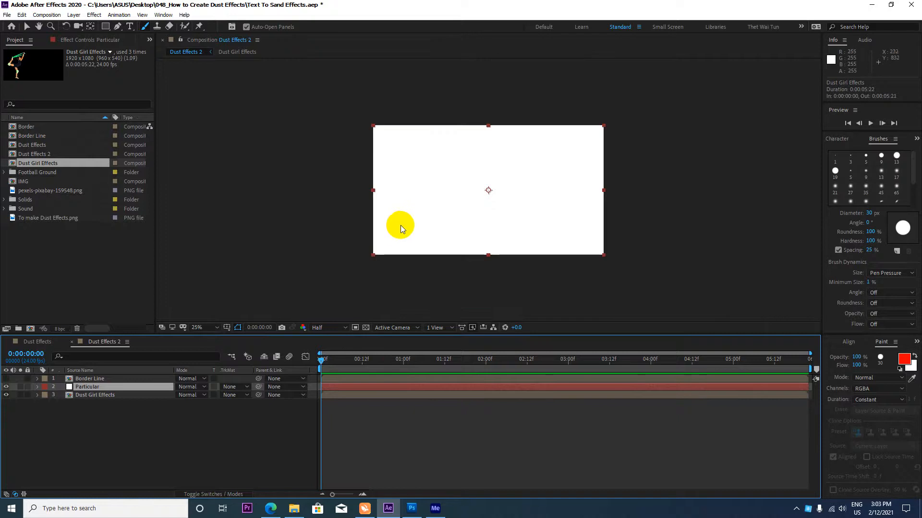
pyautogui.click(916, 139)
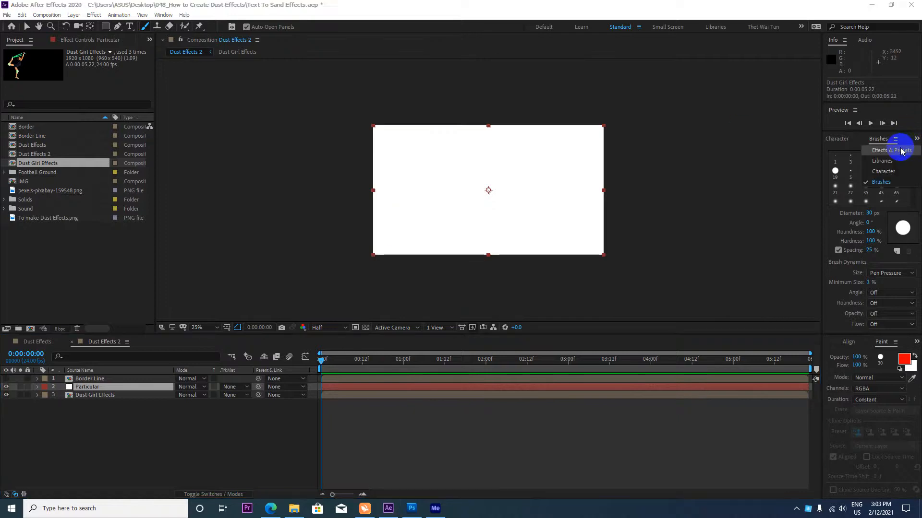
pyautogui.click(901, 151)
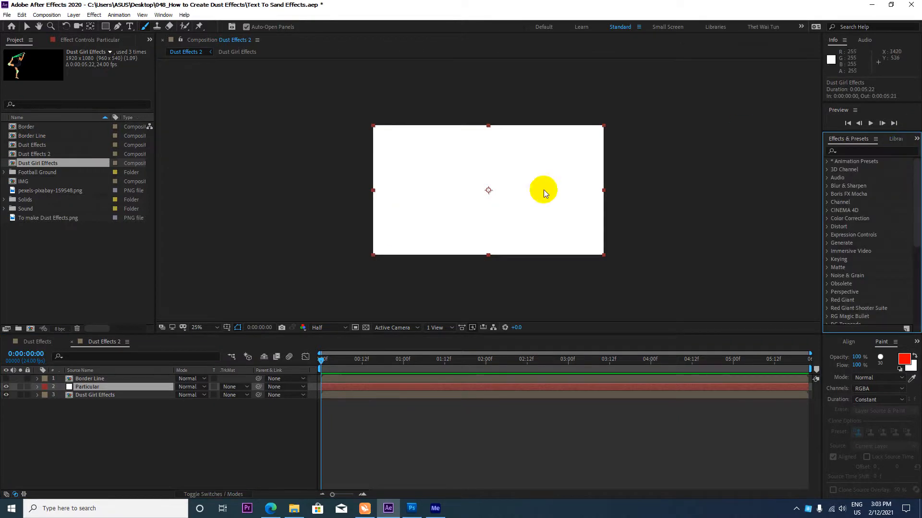
pyautogui.click(833, 152)
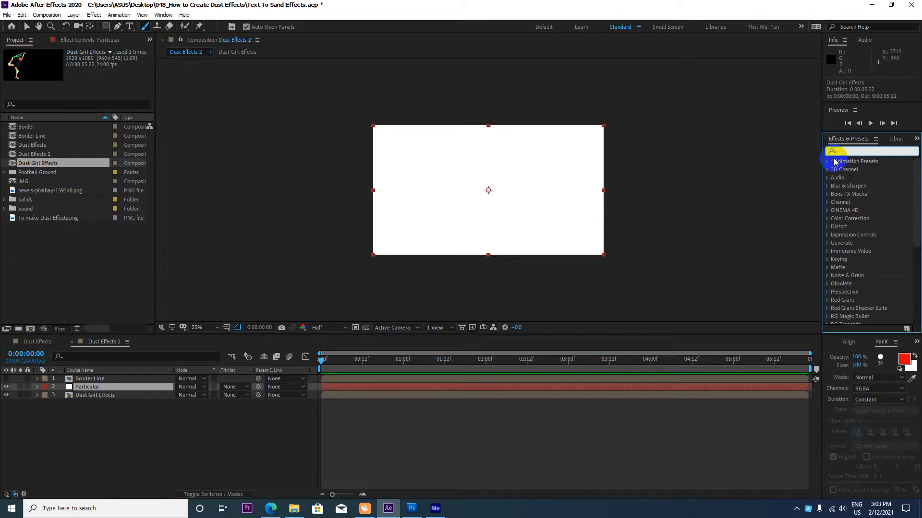
pyautogui.write('Part')
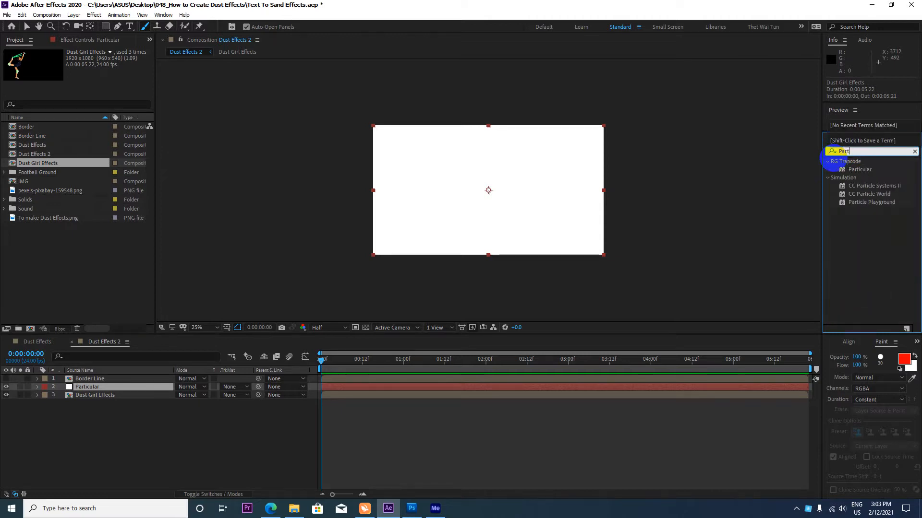
pyautogui.write('i')
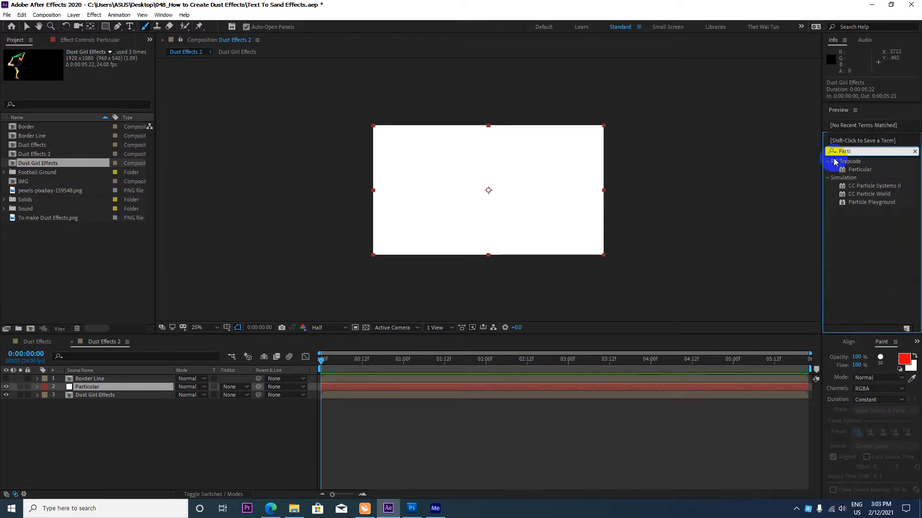
pyautogui.click(862, 170)
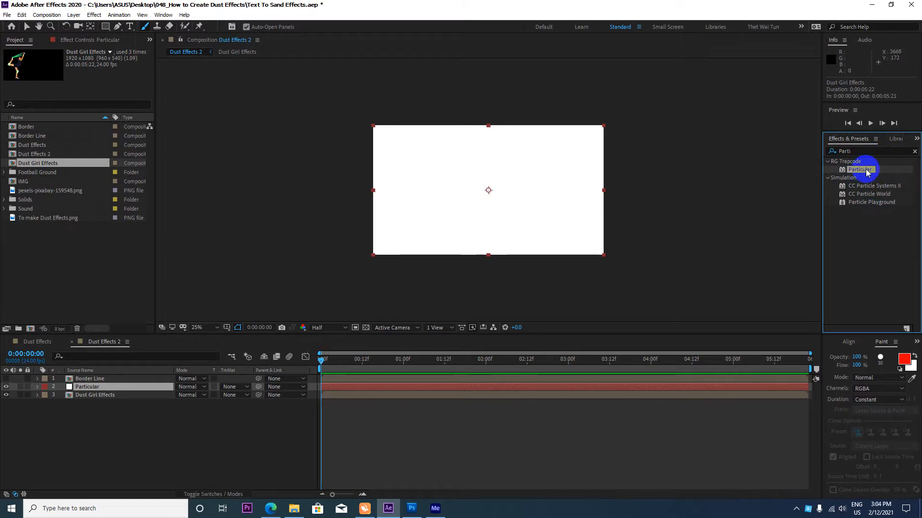
pyautogui.moveTo(867, 172); pyautogui.dragTo(530, 241)
pyautogui.moveTo(870, 173); pyautogui.dragTo(99, 388)
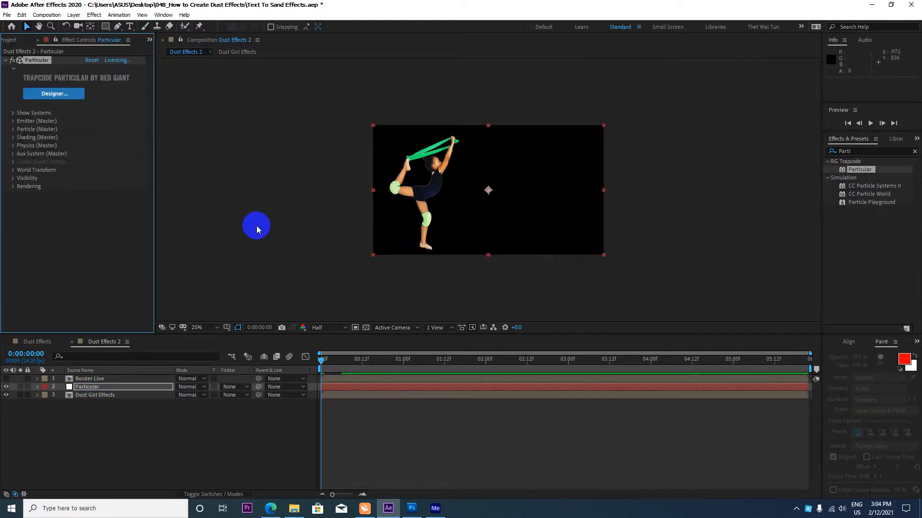
# Step: Set Particles/sec to 500000 in the Particular effect's Emitter (Master) settings
pyautogui.scroll(2, 440, 206)
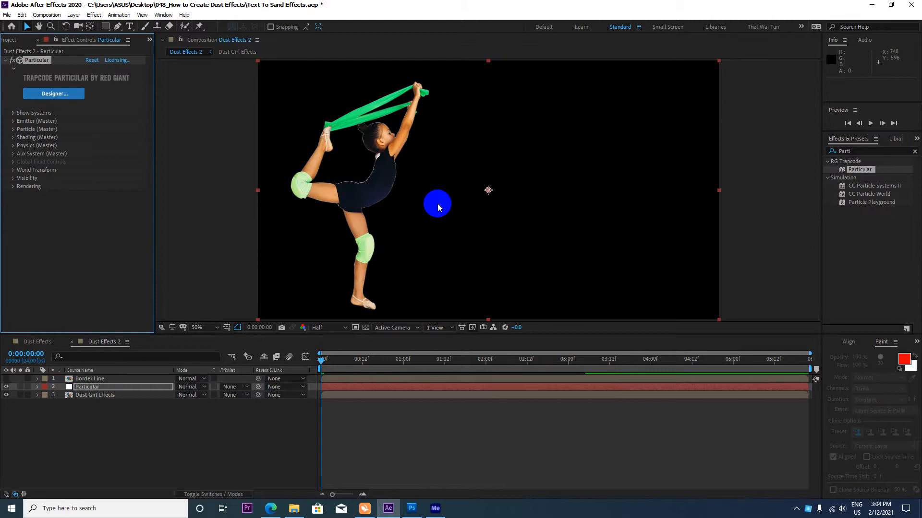
pyautogui.click(12, 122)
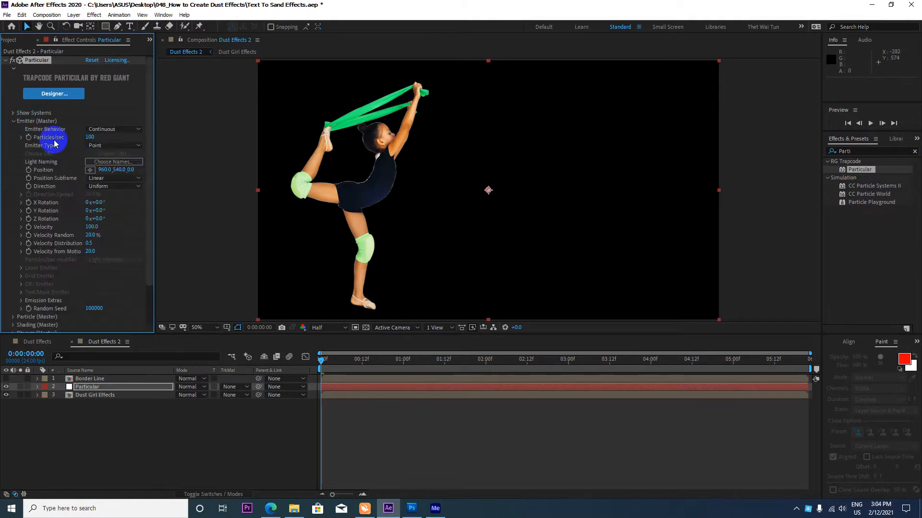
pyautogui.click(90, 137)
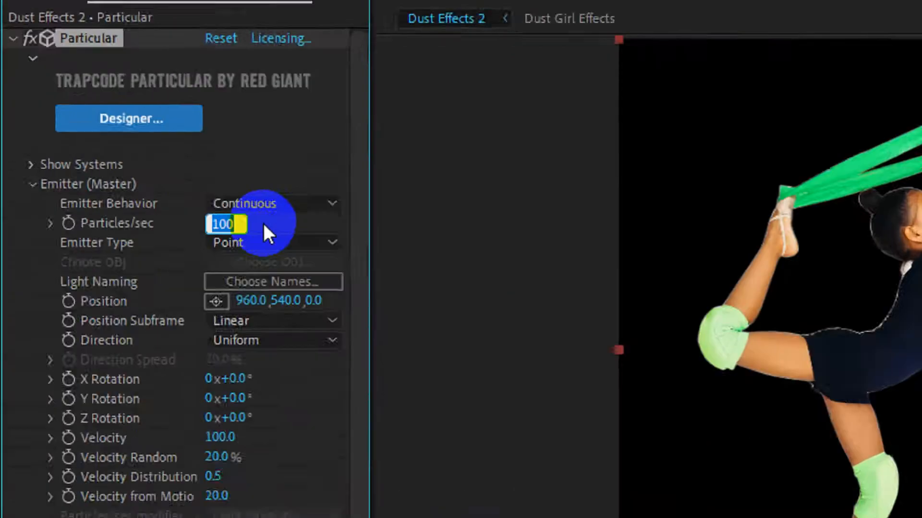
pyautogui.write('50000')
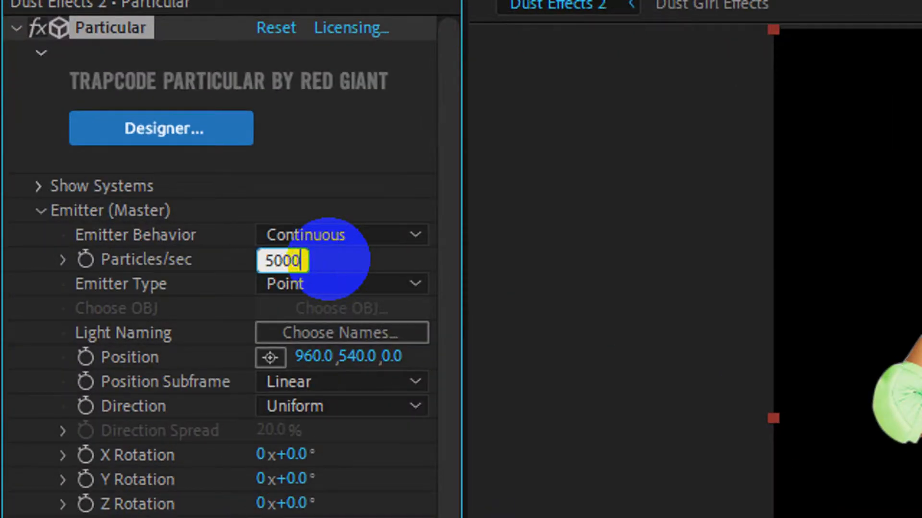
pyautogui.write('00')
pyautogui.press('Return')
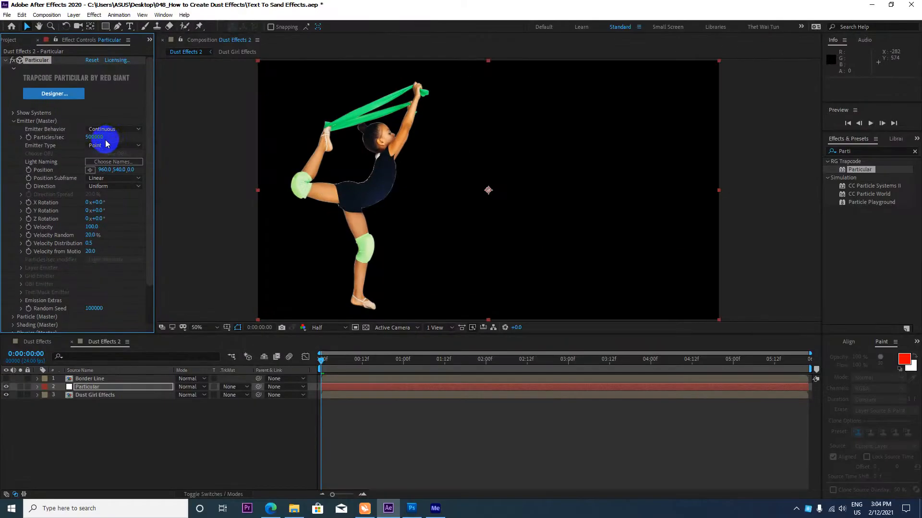
# Step: Show the layer switches in the timeline and make the Border Line layer a 3D layer
pyautogui.click(102, 145)
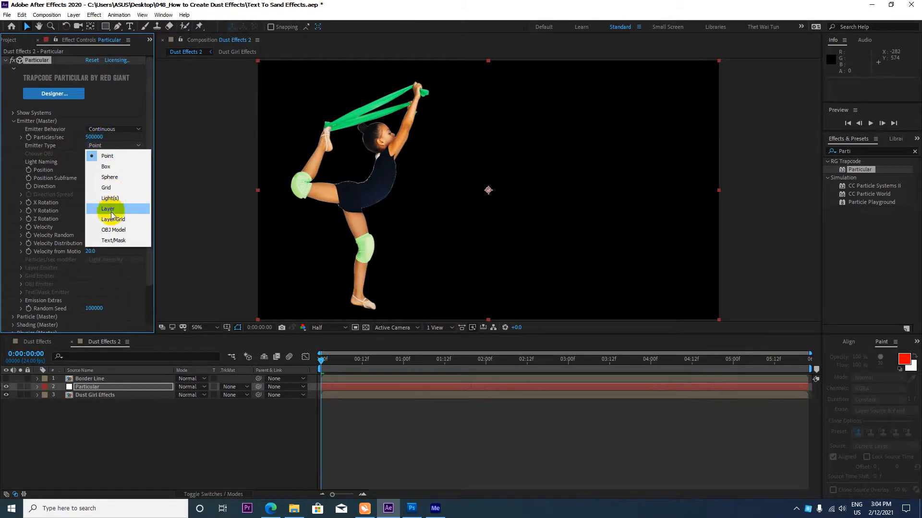
pyautogui.click(65, 449)
pyautogui.click(87, 380)
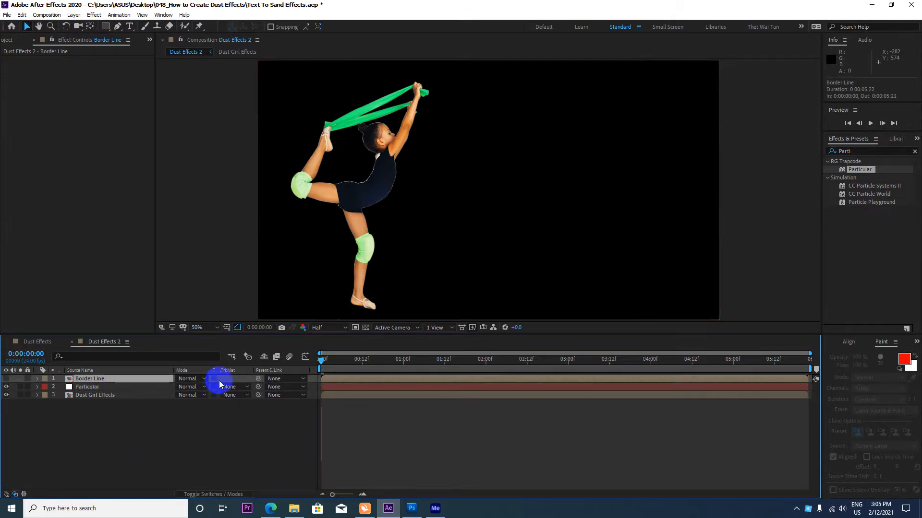
pyautogui.press('F4')
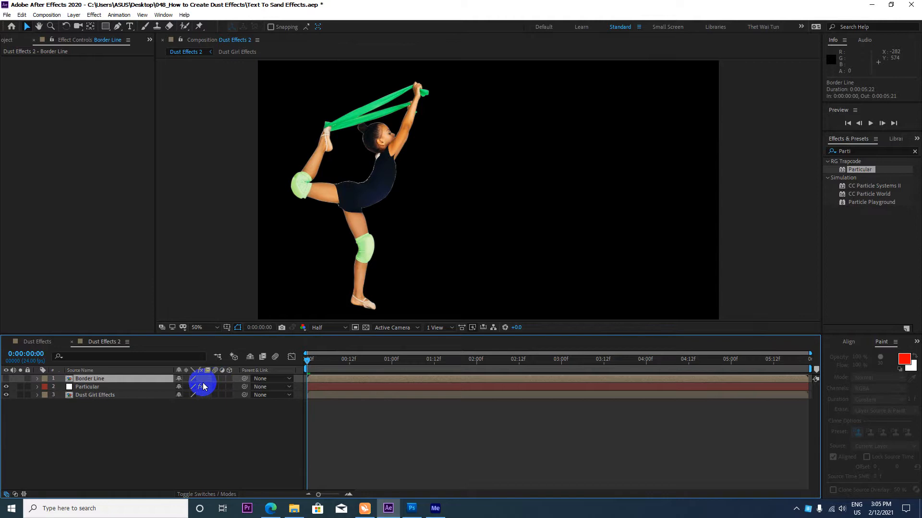
pyautogui.press('F4')
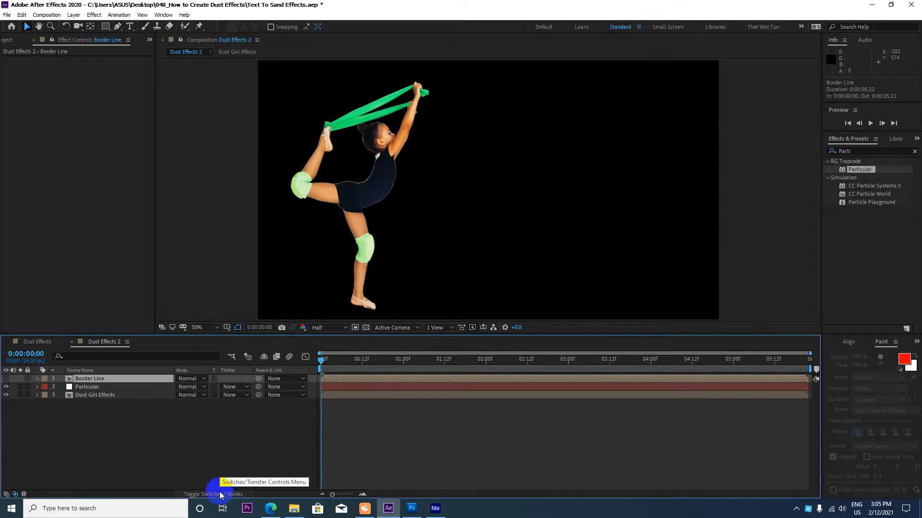
pyautogui.click(220, 495)
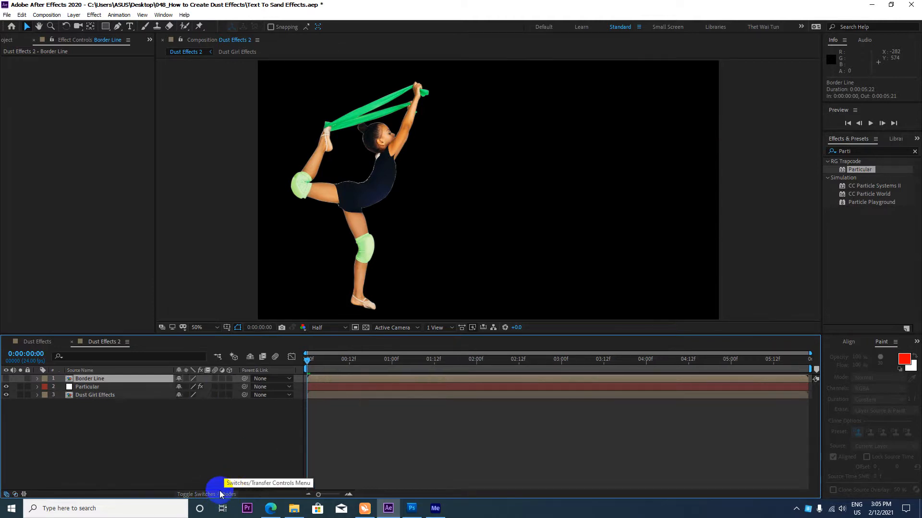
pyautogui.click(229, 380)
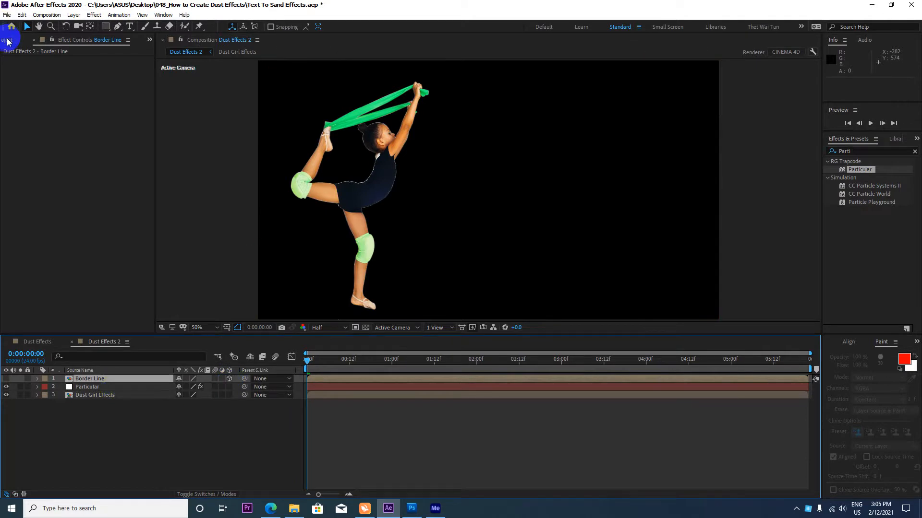
# Step: Set the Particular effect's Emitter Type to Layer and expand its Layer Emitter settings
pyautogui.click(86, 387)
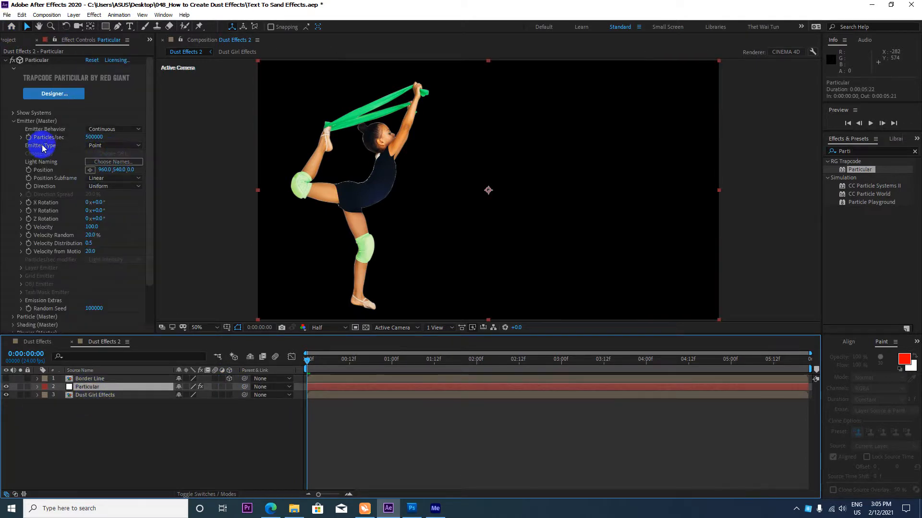
pyautogui.click(96, 146)
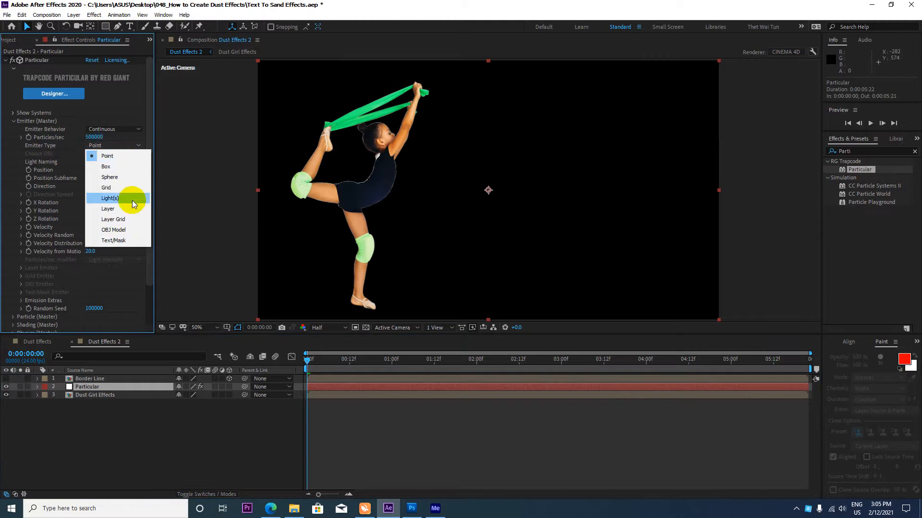
pyautogui.click(118, 208)
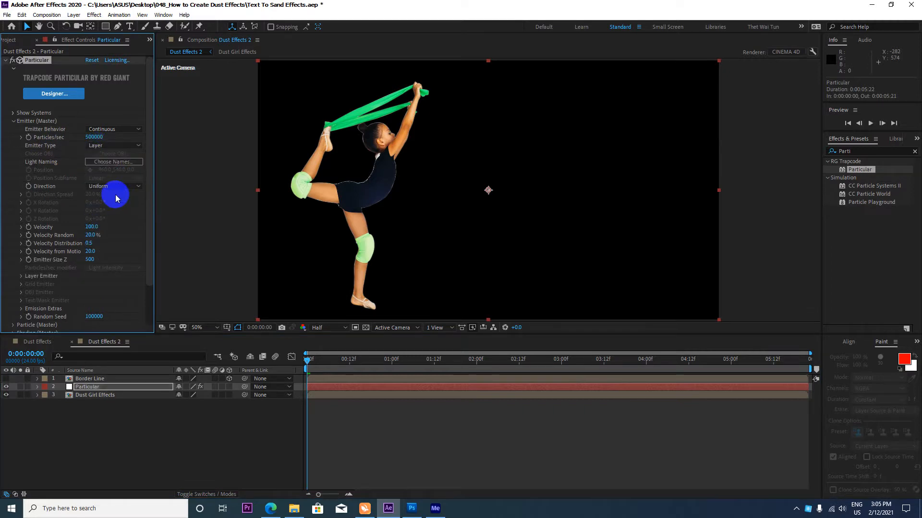
pyautogui.click(24, 275)
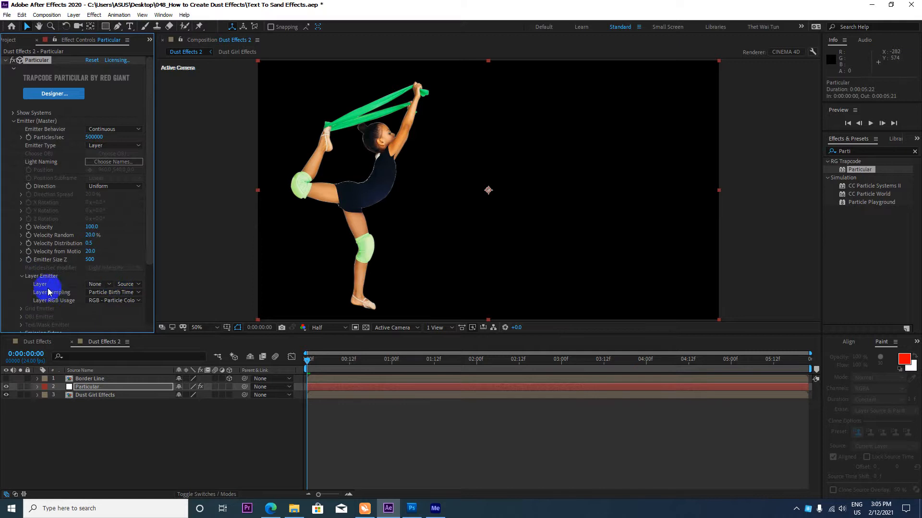
# Step: Choose the Border Line layer as the Layer Emitter's source layer in the Particular effect
pyautogui.click(111, 284)
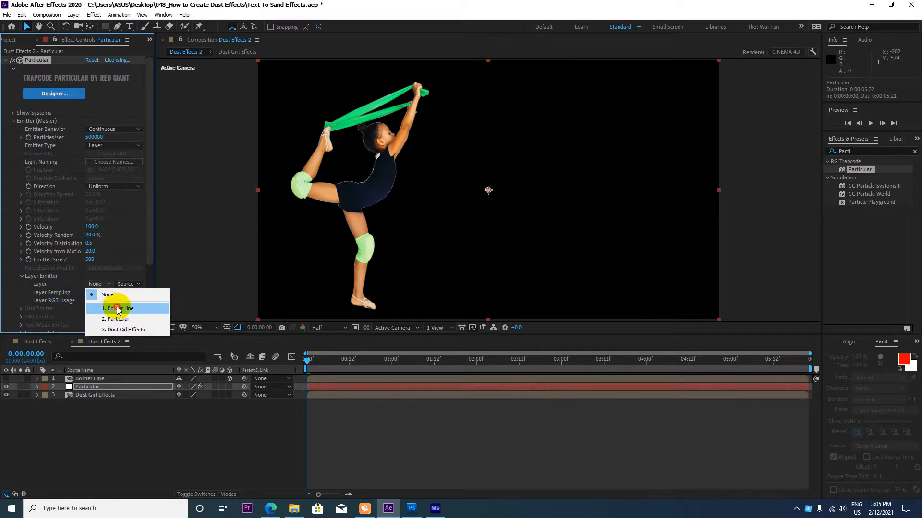
pyautogui.click(118, 309)
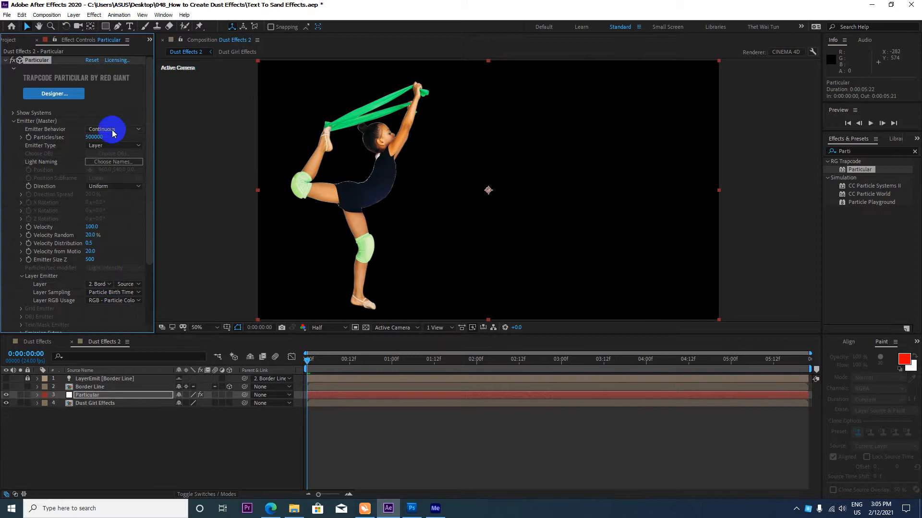
pyautogui.moveTo(150, 140); pyautogui.dragTo(154, 214)
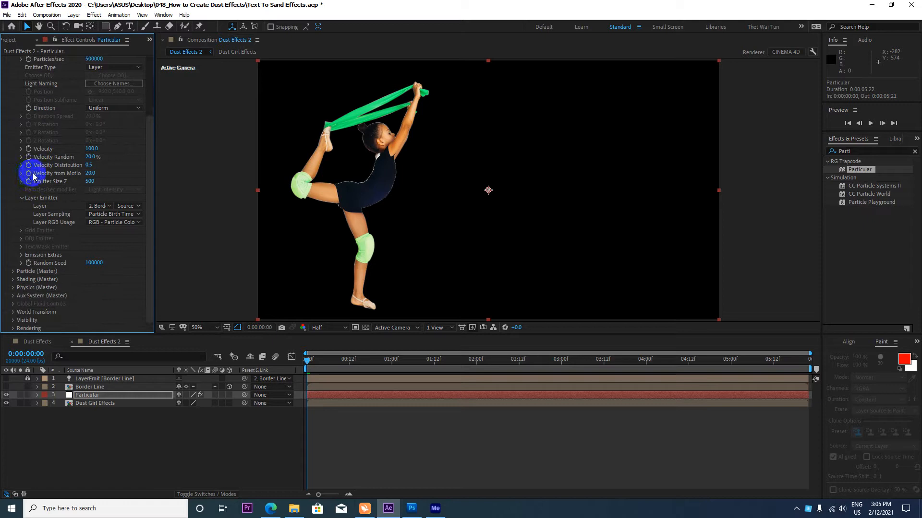
# Step: Expand the Particle (Master) and Physics (Master) settings and examine the available particle types and physics models
pyautogui.click(13, 272)
pyautogui.scroll(-5, 13, 272)
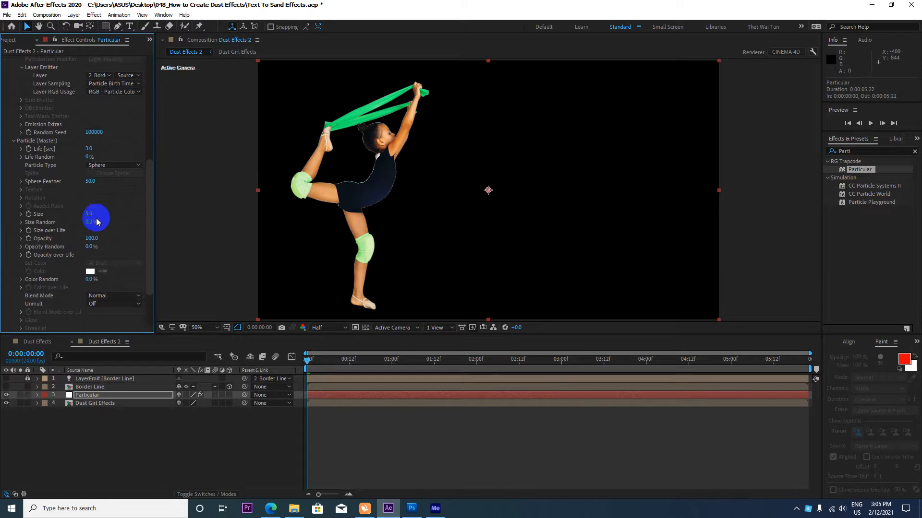
pyautogui.click(118, 166)
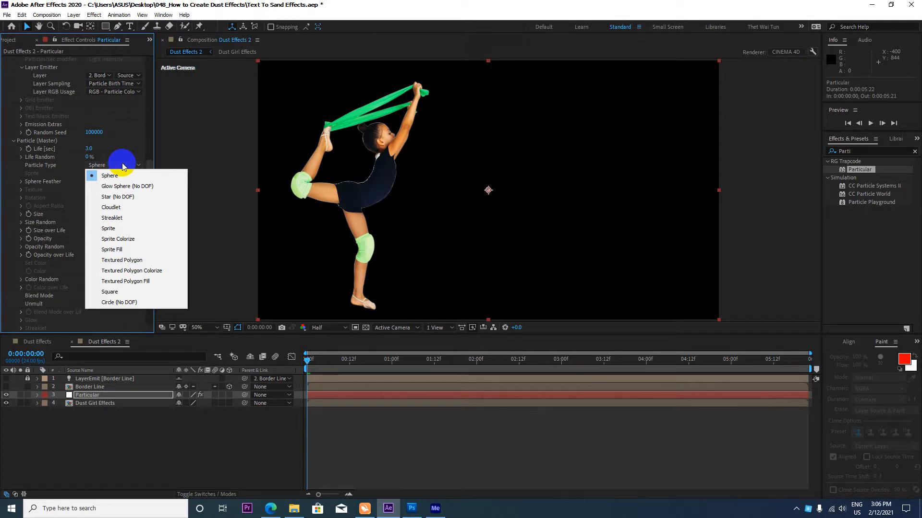
pyautogui.click(149, 164)
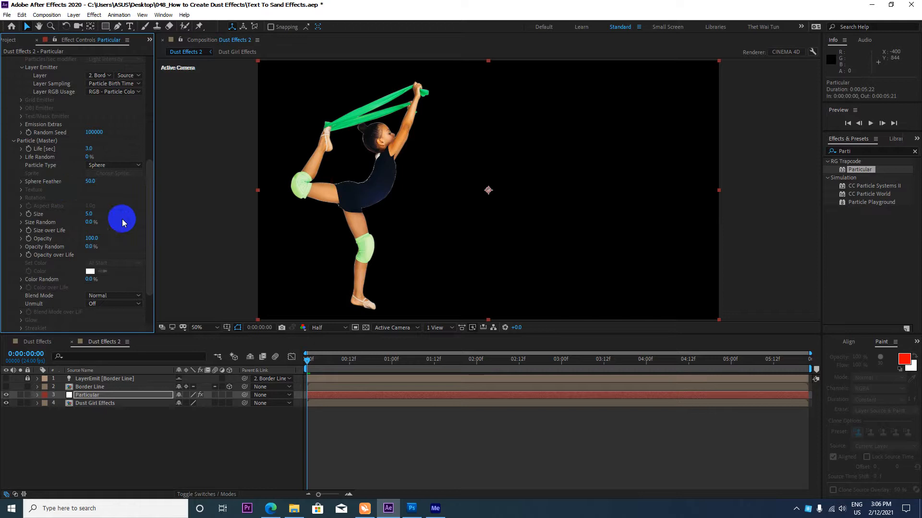
pyautogui.scroll(-1, 122, 219)
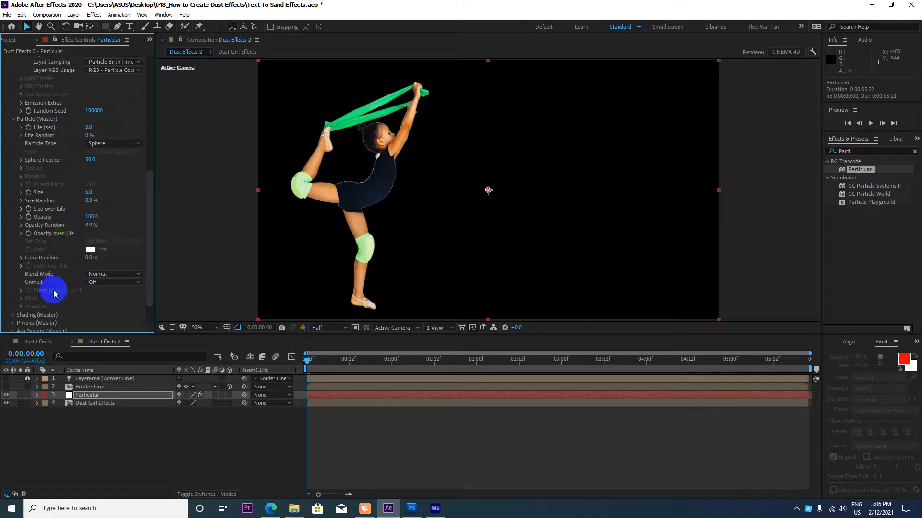
pyautogui.scroll(-1, 54, 290)
pyautogui.scroll(-1, 57, 287)
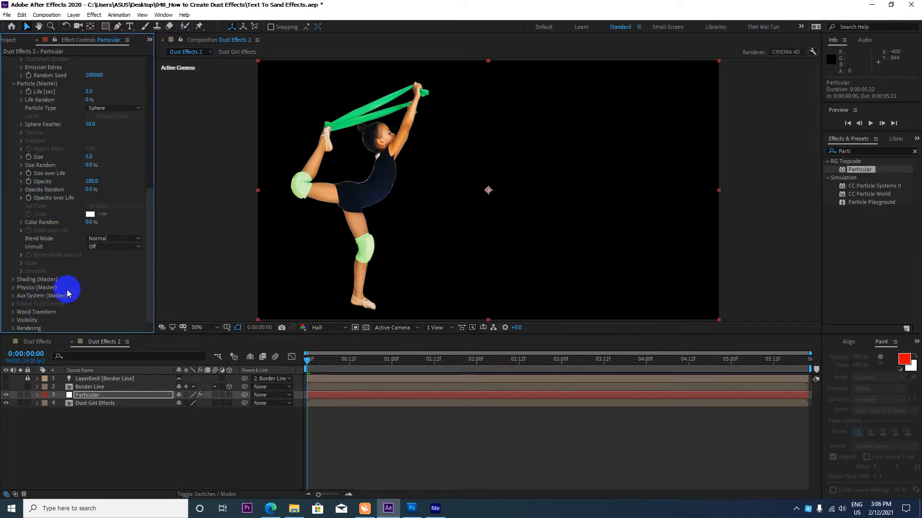
pyautogui.click(12, 288)
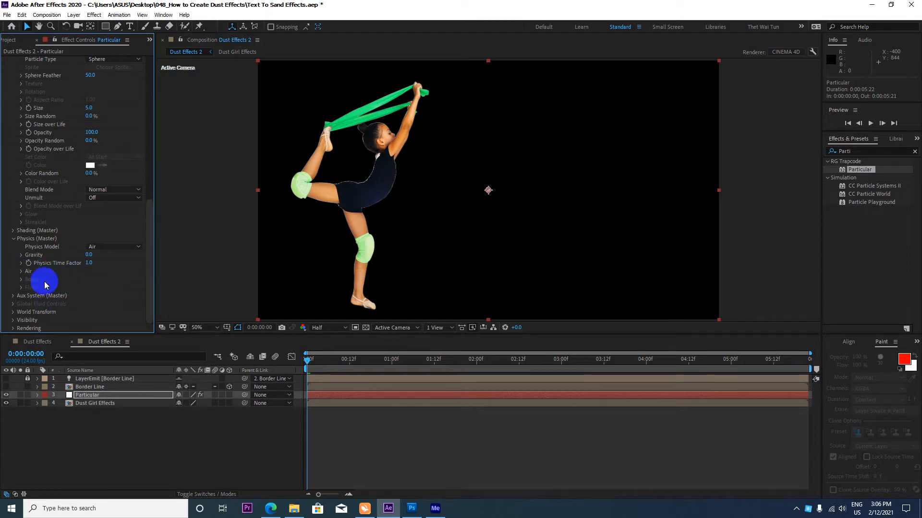
pyautogui.click(92, 251)
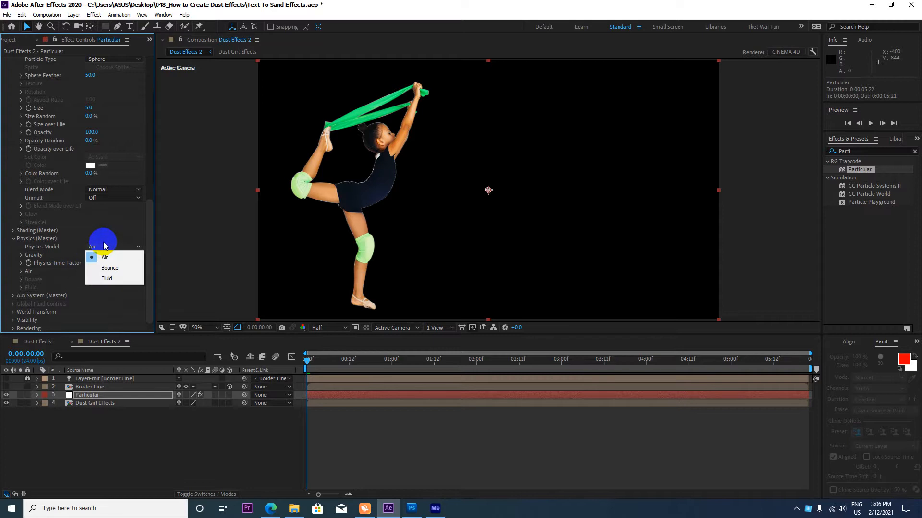
pyautogui.click(108, 301)
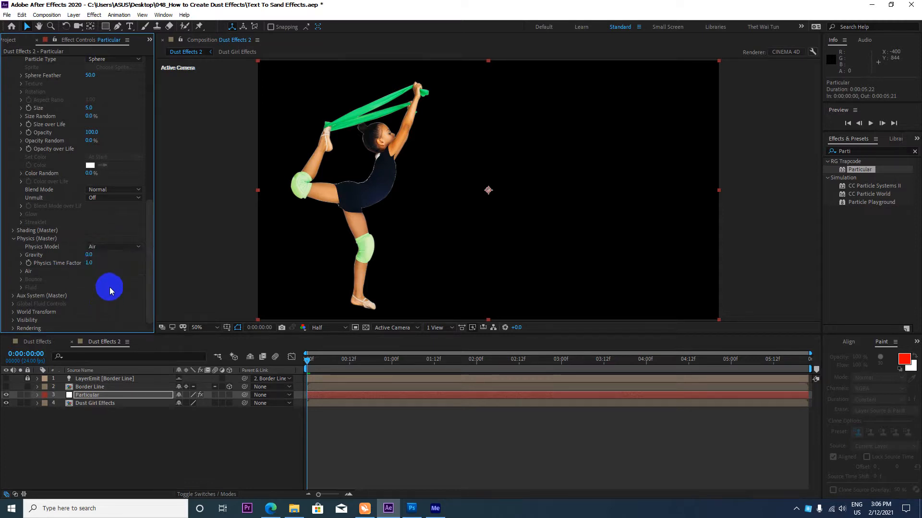
pyautogui.scroll(5, 110, 288)
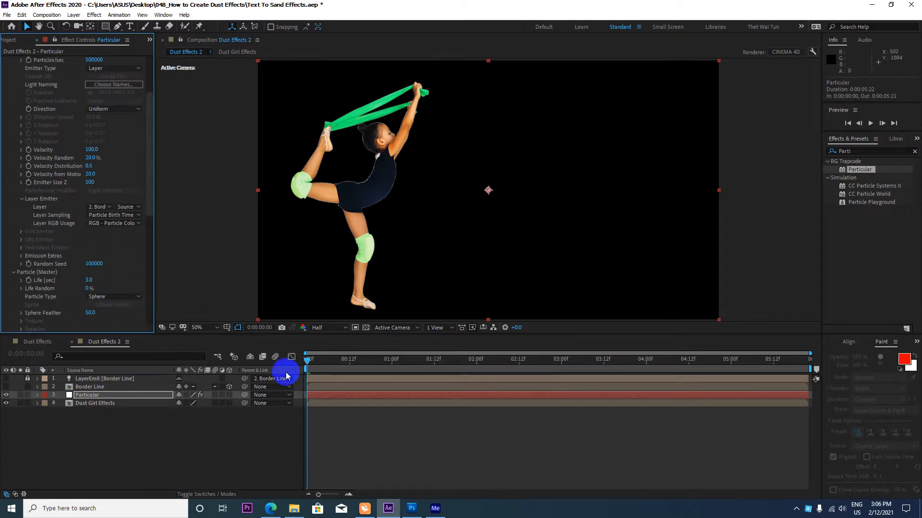
# Step: Preview the Dust Effects 2 animation from the start and compare it with the finished Dust Effects composition
pyautogui.click(307, 363)
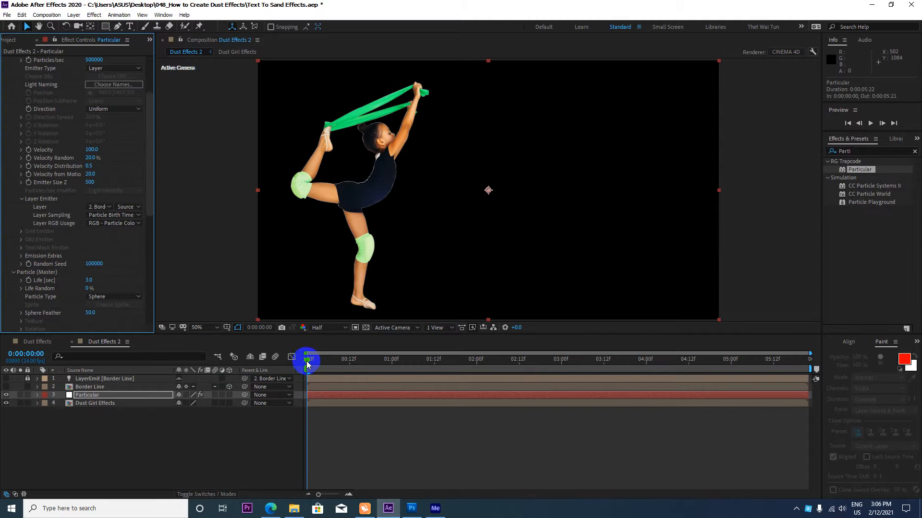
pyautogui.press('space')
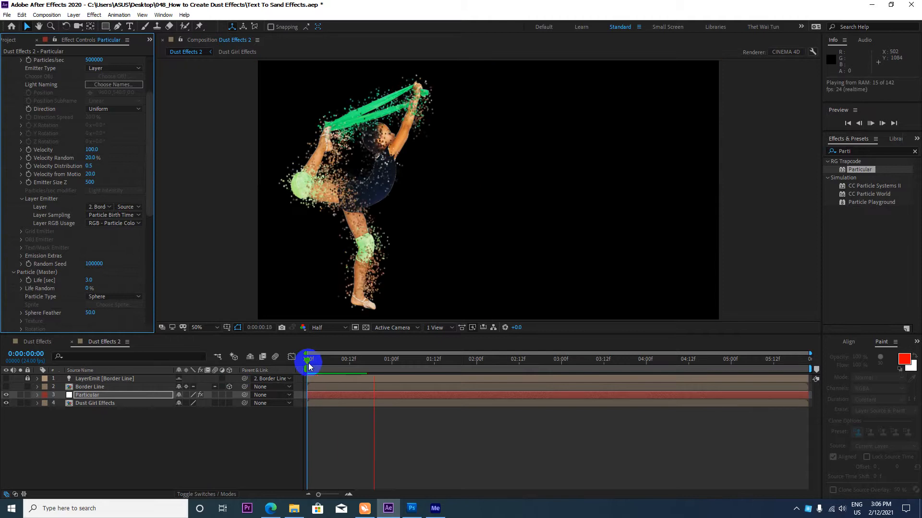
pyautogui.press('space')
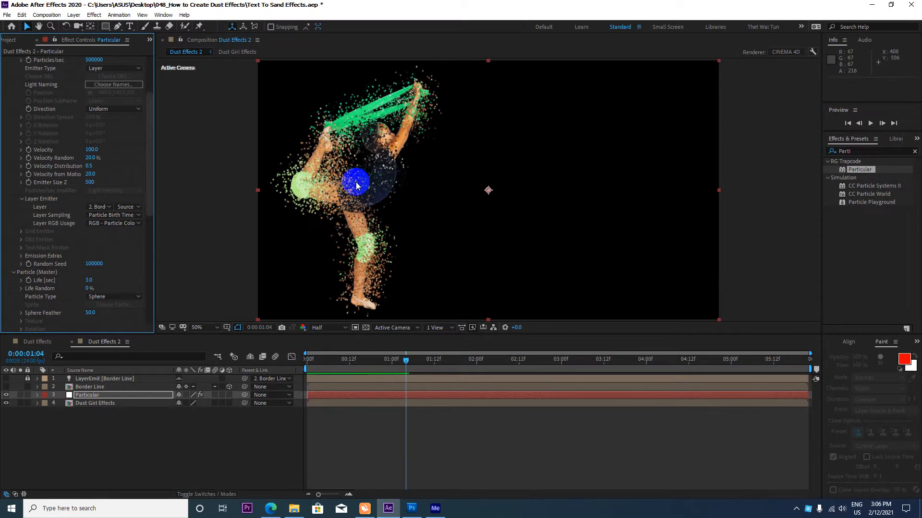
pyautogui.click(34, 344)
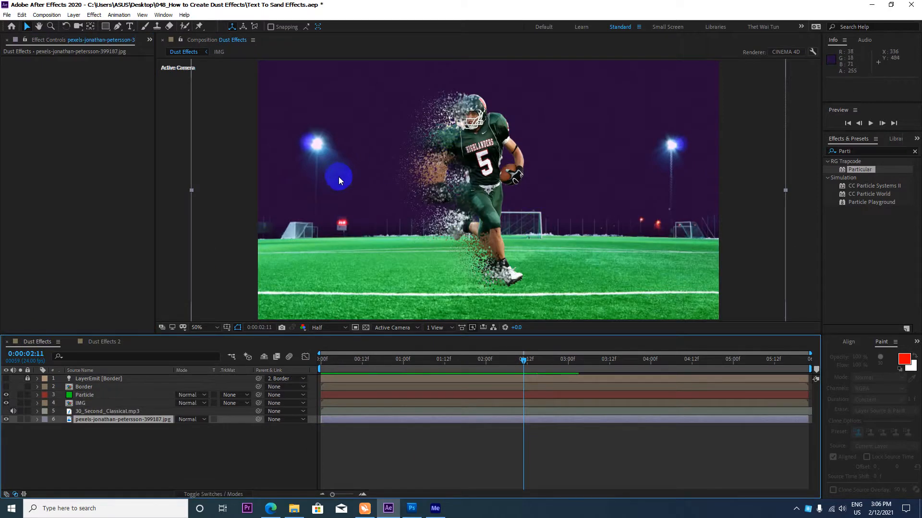
pyautogui.click(101, 342)
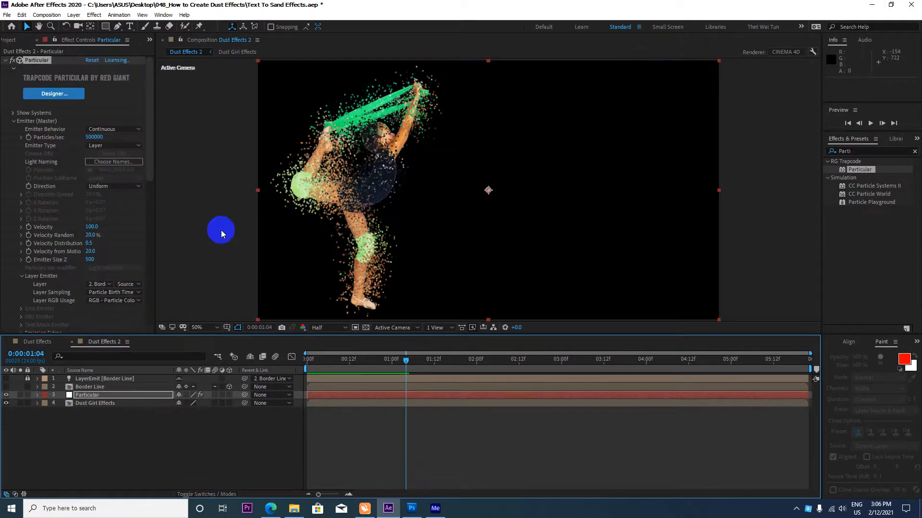
# Step: Set the emitter's Direction to Directional and its Y Rotation to -90°
pyautogui.click(123, 188)
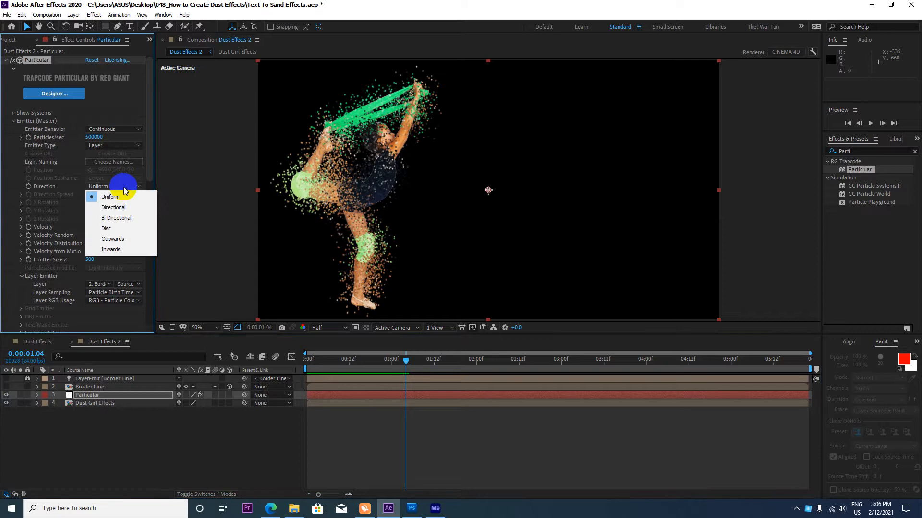
pyautogui.click(123, 207)
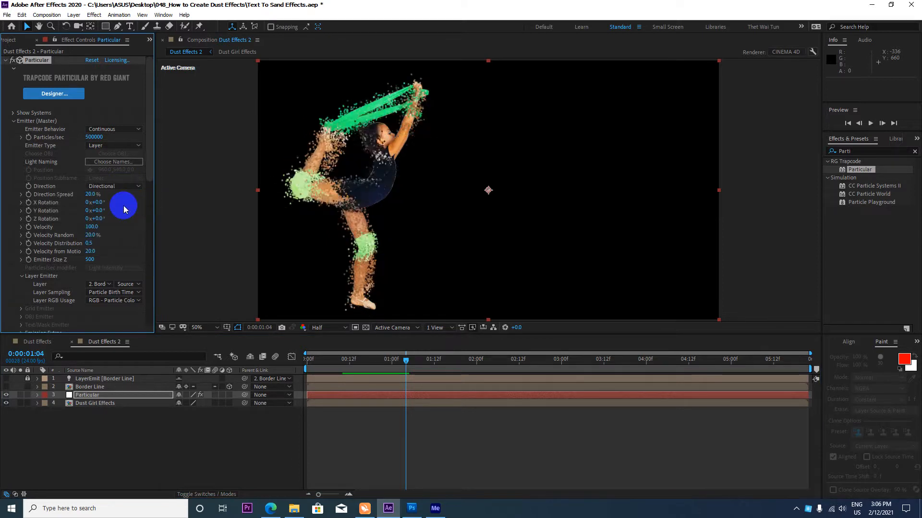
pyautogui.scroll(-2, 460, 151)
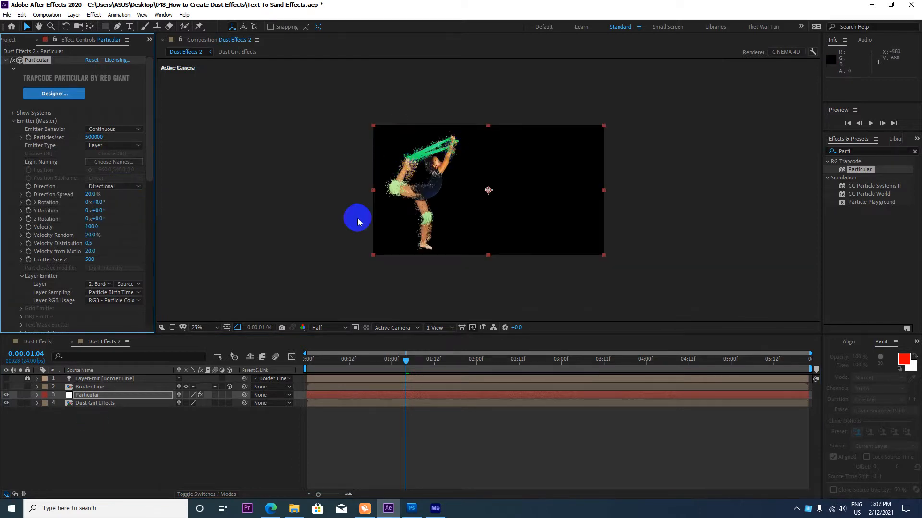
pyautogui.click(98, 211)
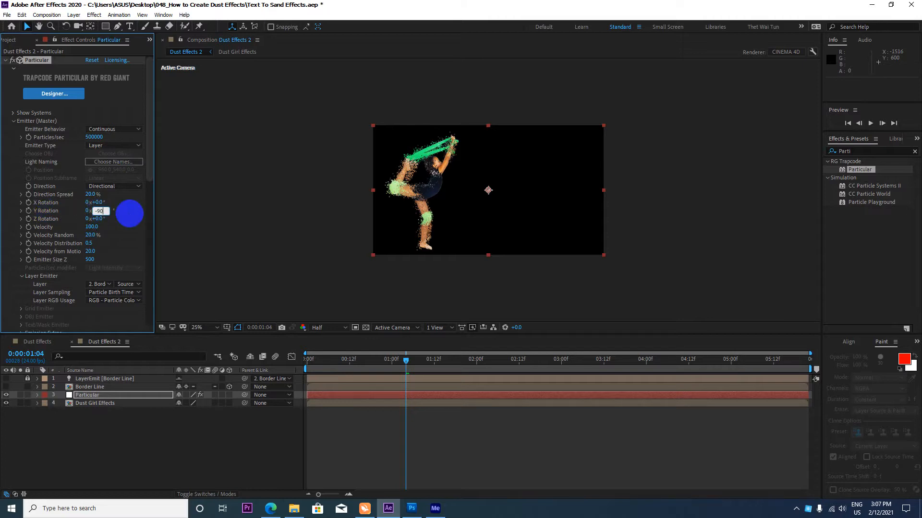
pyautogui.click(130, 214)
pyautogui.click(115, 180)
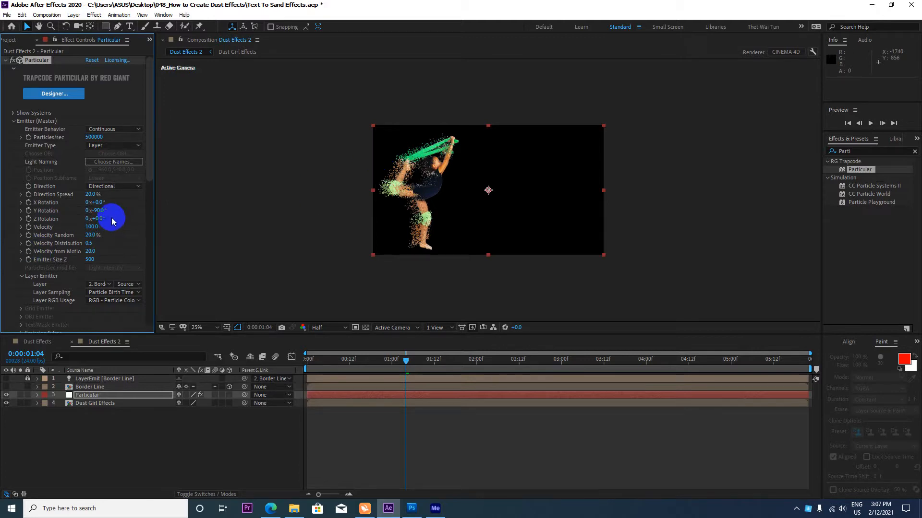
# Step: Set the emitter's Velocity to 80
pyautogui.click(92, 227)
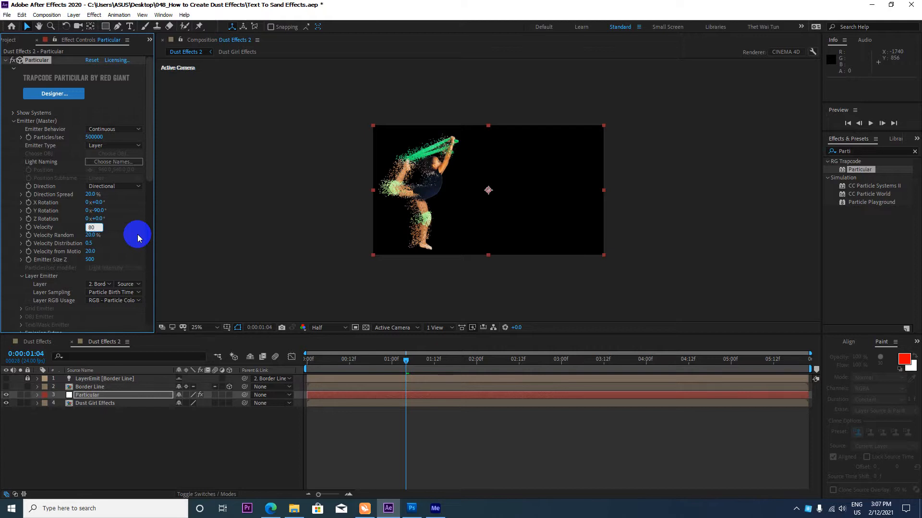
pyautogui.press('Return')
pyautogui.press('.')
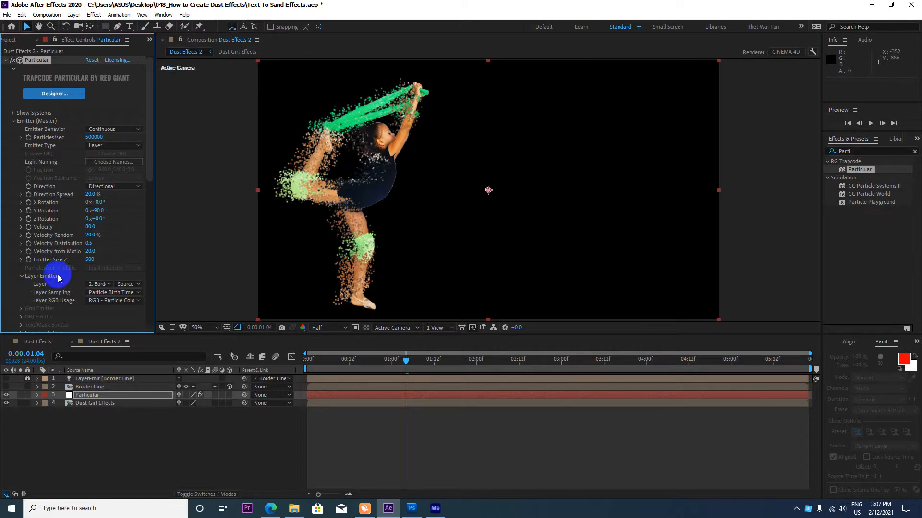
# Step: Set the emitter's Velocity from Motion to -103 and Emitter Size Z to 209
pyautogui.moveTo(89, 252); pyautogui.dragTo(45, 257)
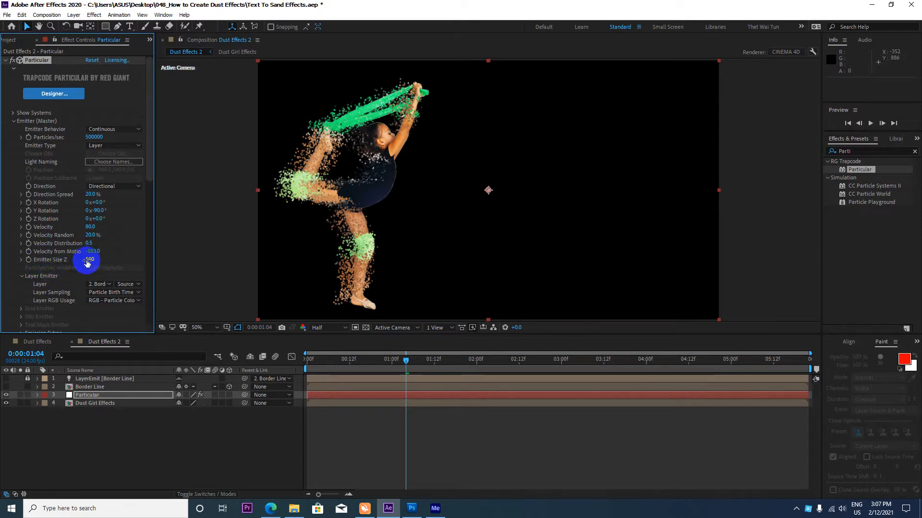
pyautogui.moveTo(86, 262); pyautogui.dragTo(2, 280)
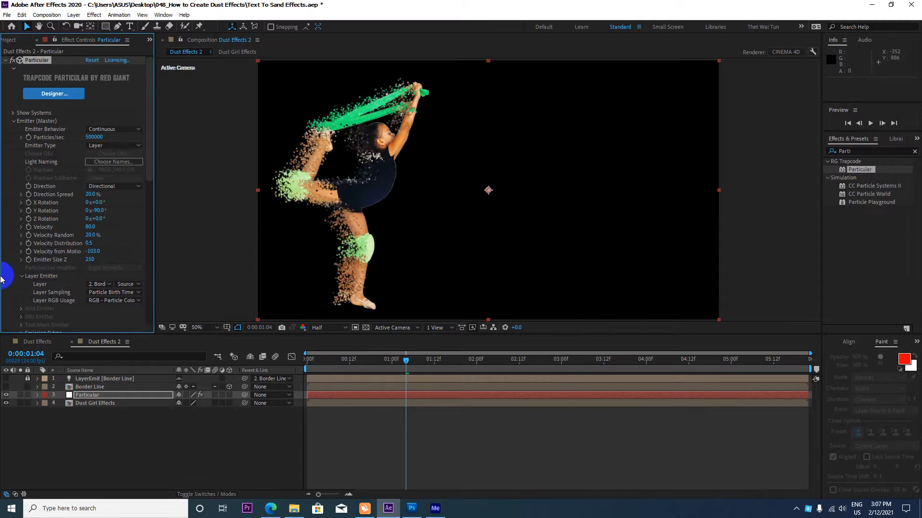
pyautogui.press(',')
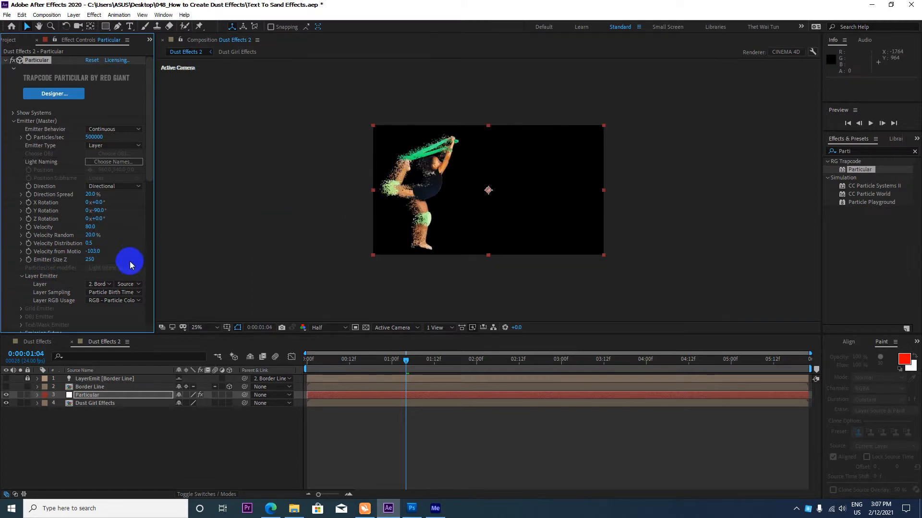
pyautogui.moveTo(96, 268); pyautogui.dragTo(110, 229)
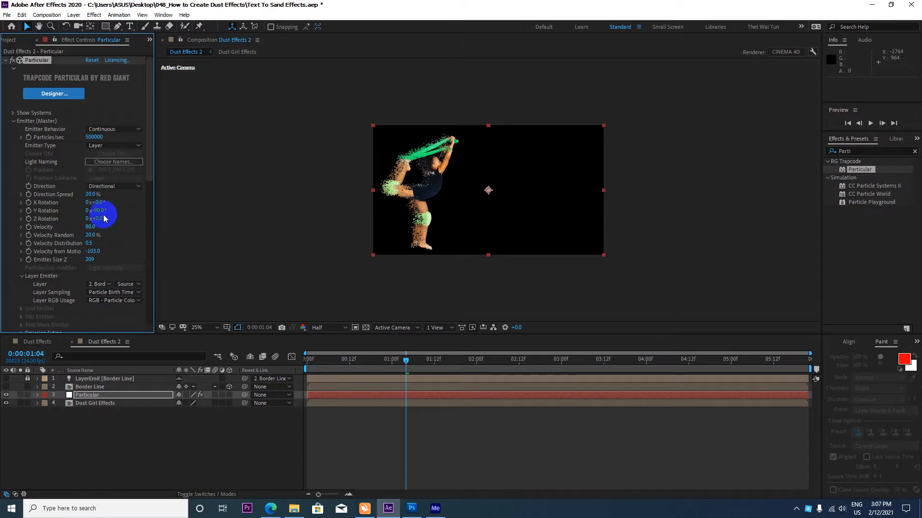
# Step: Set the emitter's Y Rotation to -71° and check the particles on the gymnast up close
pyautogui.moveTo(102, 212); pyautogui.dragTo(137, 208)
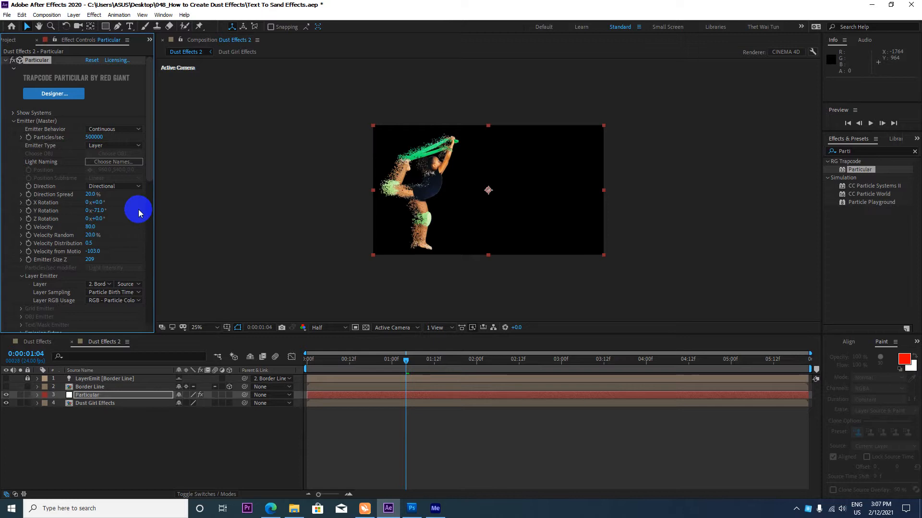
pyautogui.click(487, 188)
pyautogui.scroll(2, 488, 188)
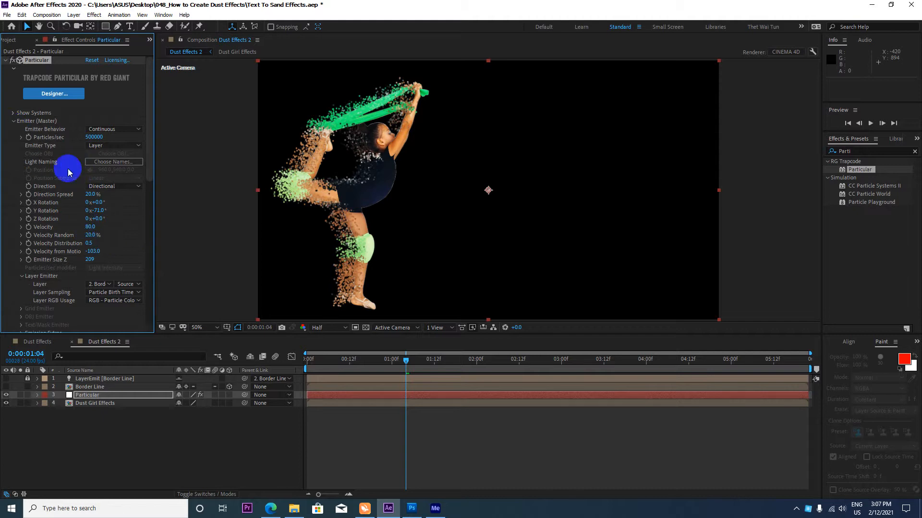
# Step: Set the particle Life to 2 seconds and Life Random to 34% in the Particle (Master) settings
pyautogui.scroll(-3, 67, 175)
pyautogui.scroll(-1, 84, 169)
pyautogui.scroll(-1, 84, 169)
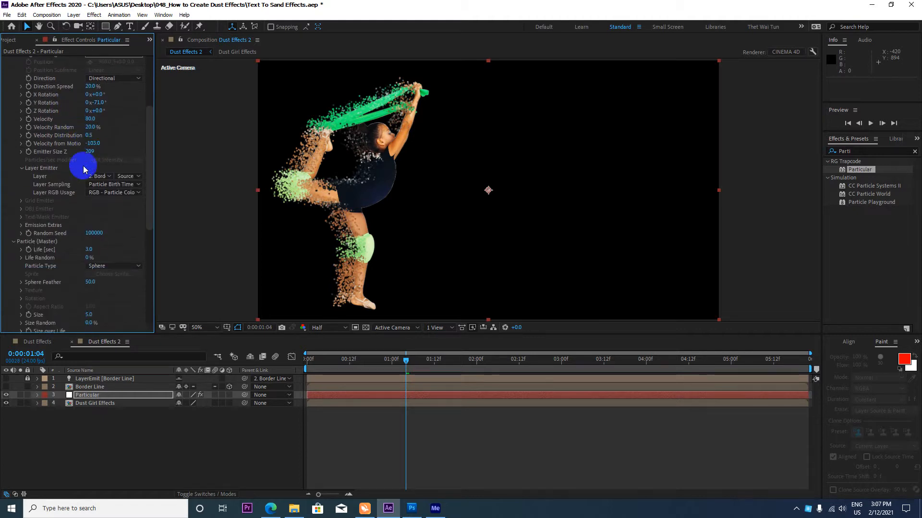
pyautogui.scroll(-2, 83, 169)
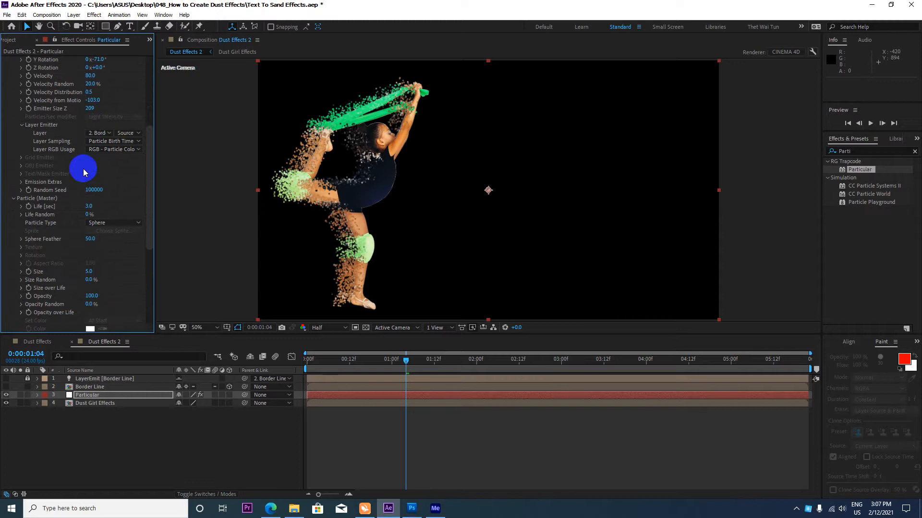
pyautogui.click(88, 206)
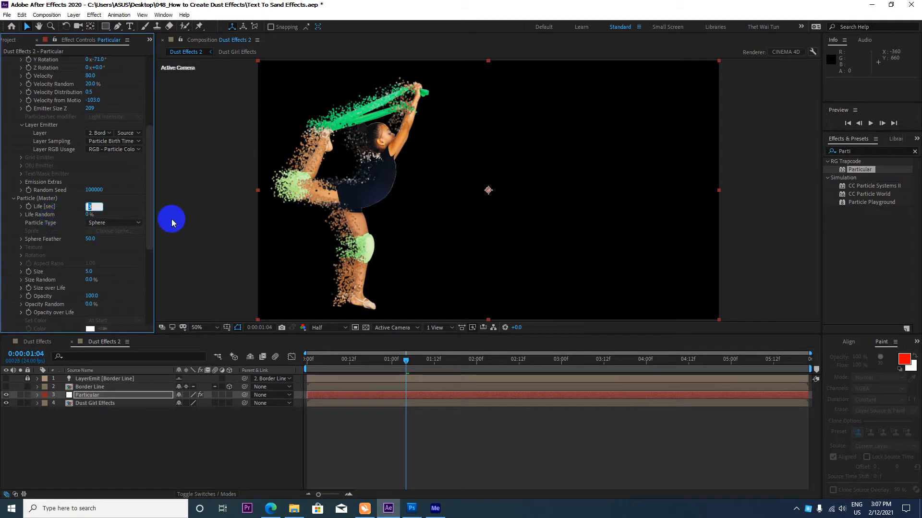
pyautogui.write('2')
pyautogui.press('Return')
pyautogui.scroll(-1, 122, 223)
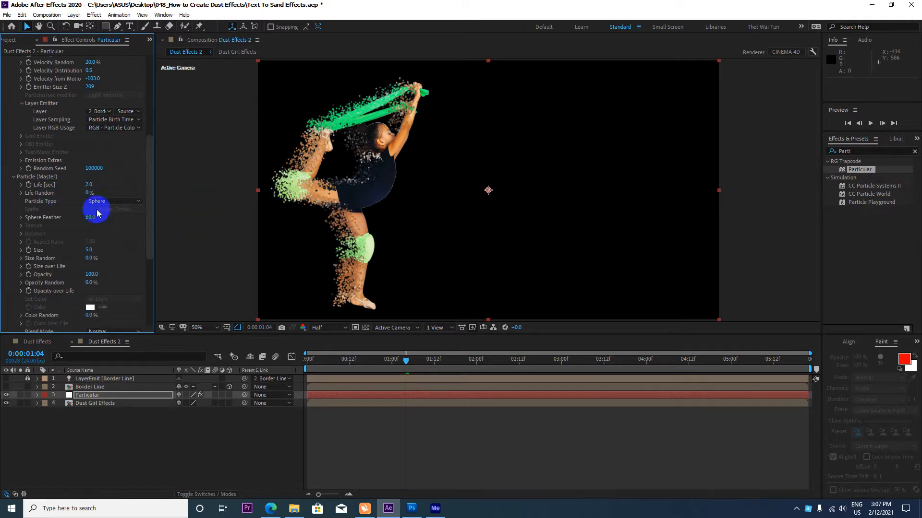
pyautogui.moveTo(89, 192); pyautogui.dragTo(94, 231)
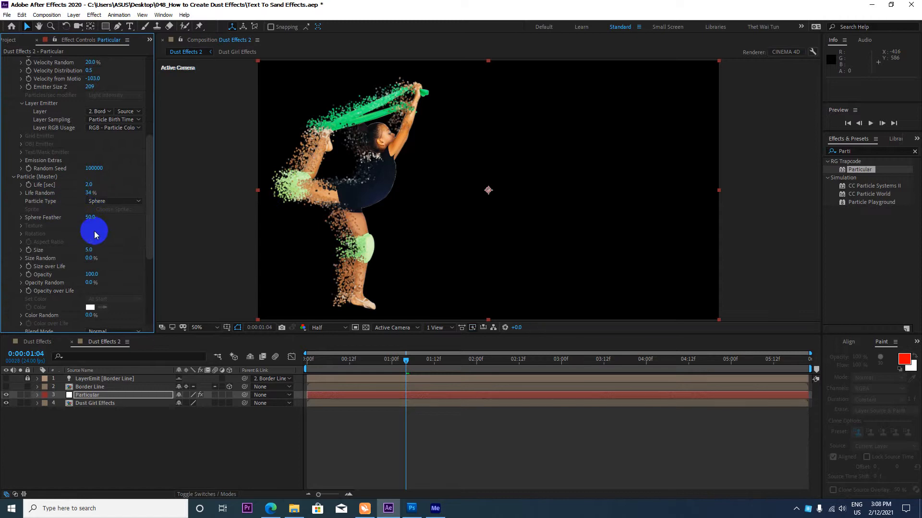
# Step: Set the particle feather to 13 while trying the Cloudlet type, and change the Particle Type to Streaklet
pyautogui.click(121, 199)
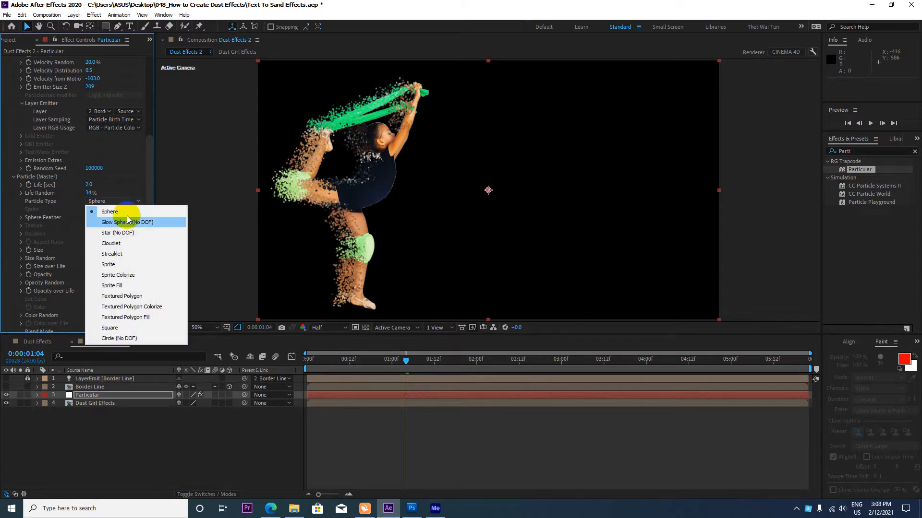
pyautogui.click(123, 243)
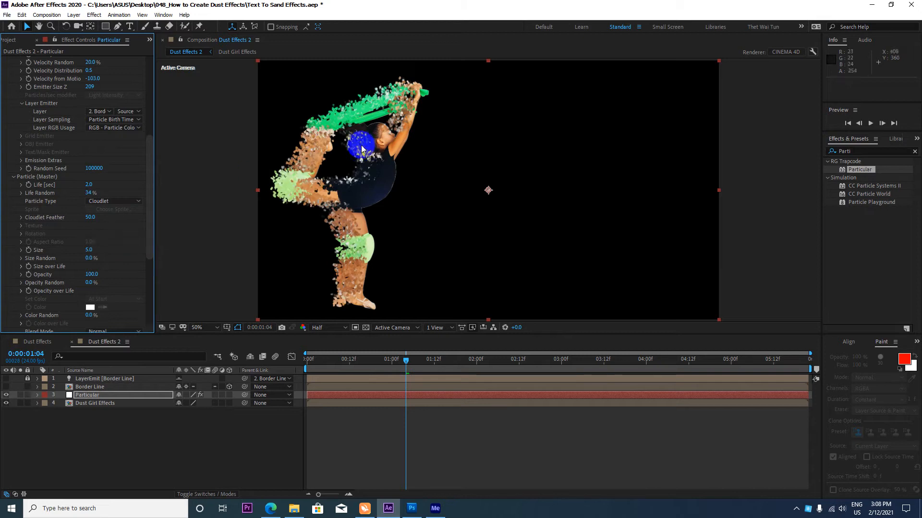
pyautogui.moveTo(93, 216); pyautogui.dragTo(72, 218)
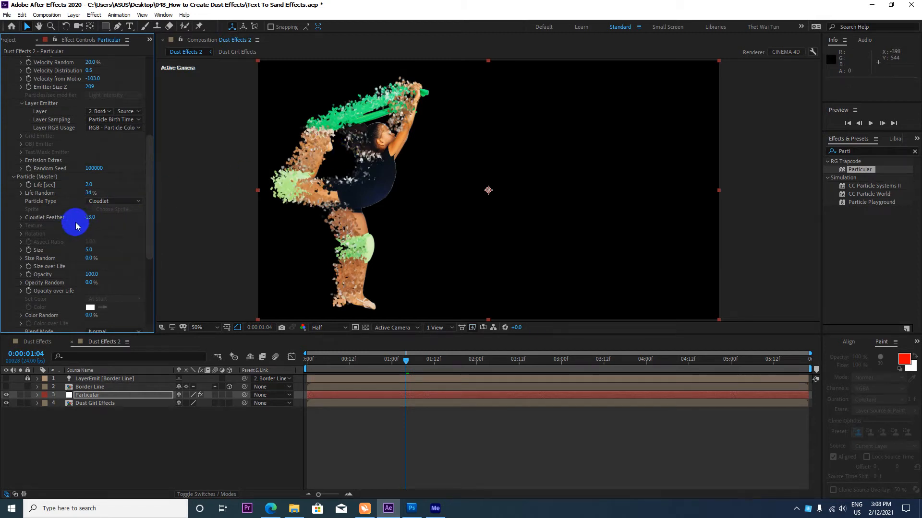
pyautogui.click(103, 201)
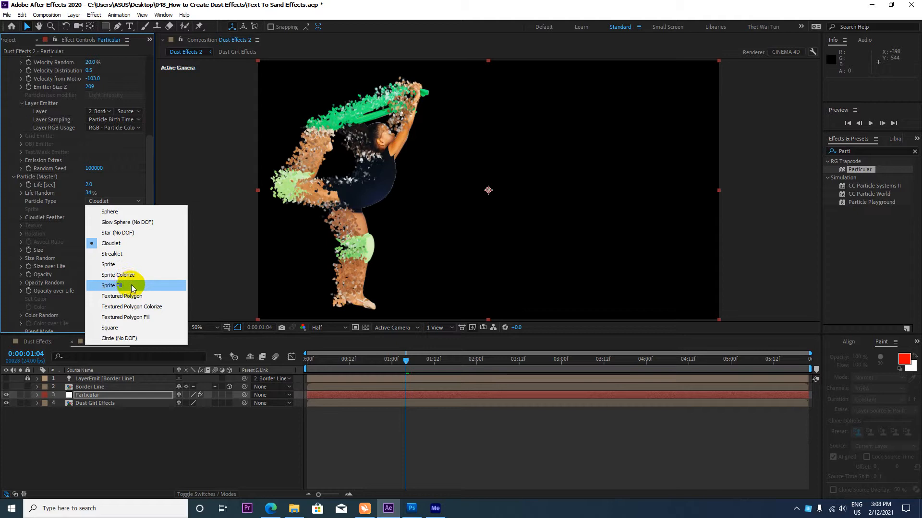
pyautogui.click(125, 253)
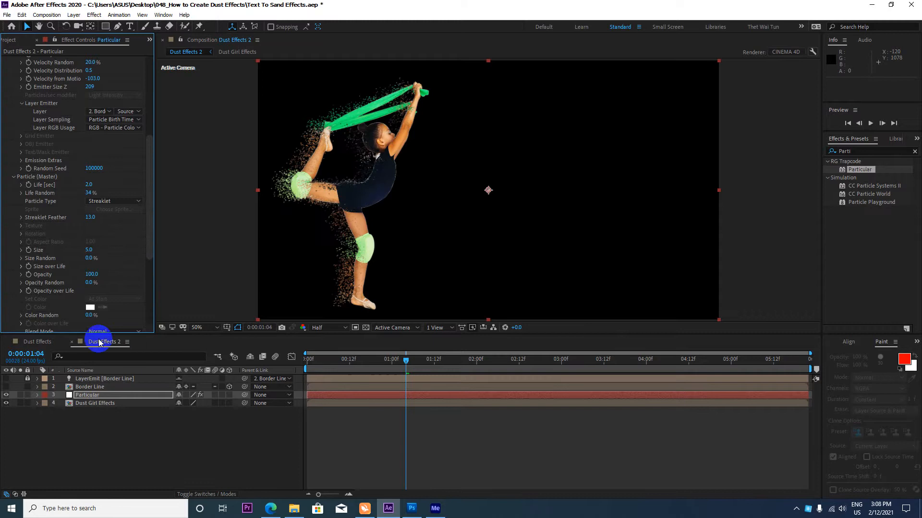
# Step: Examine the finished football player disintegration in the Dust Effects composition for comparison and return to Dust Effects 2
pyautogui.click(41, 341)
pyautogui.scroll(1, 469, 183)
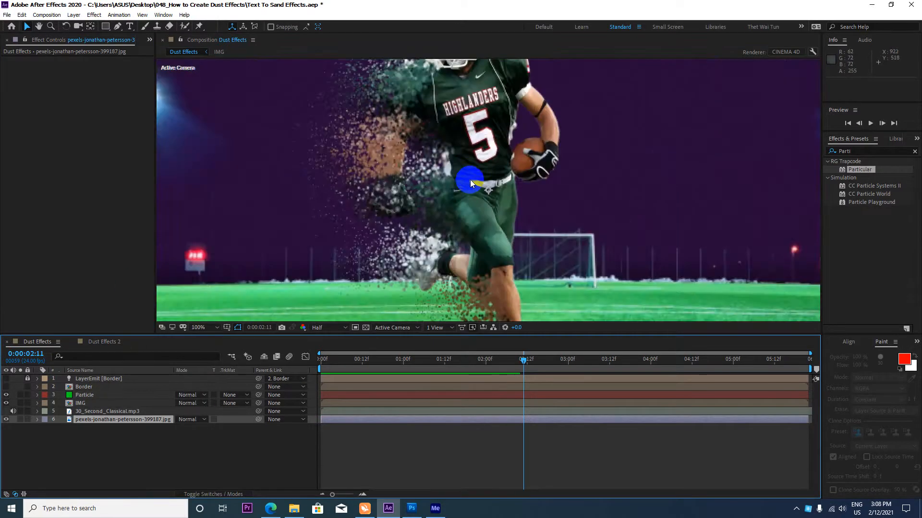
pyautogui.scroll(-1, 470, 182)
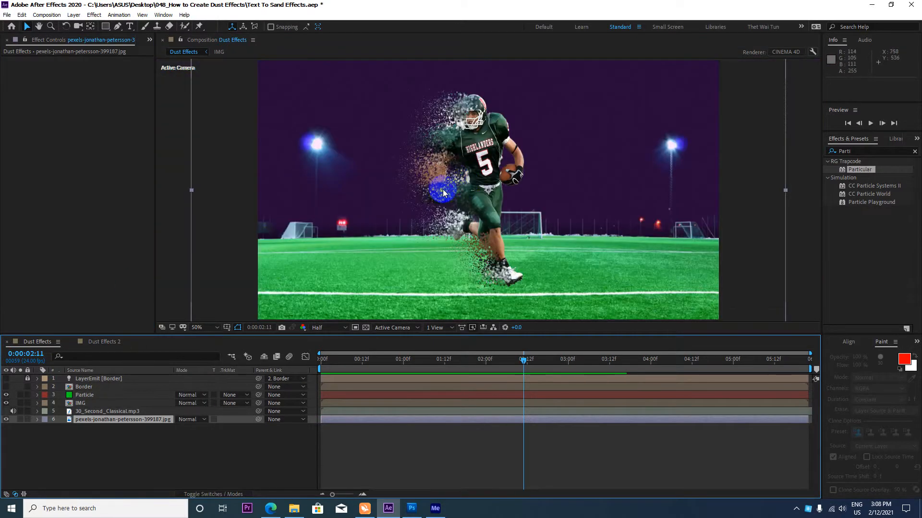
pyautogui.click(94, 341)
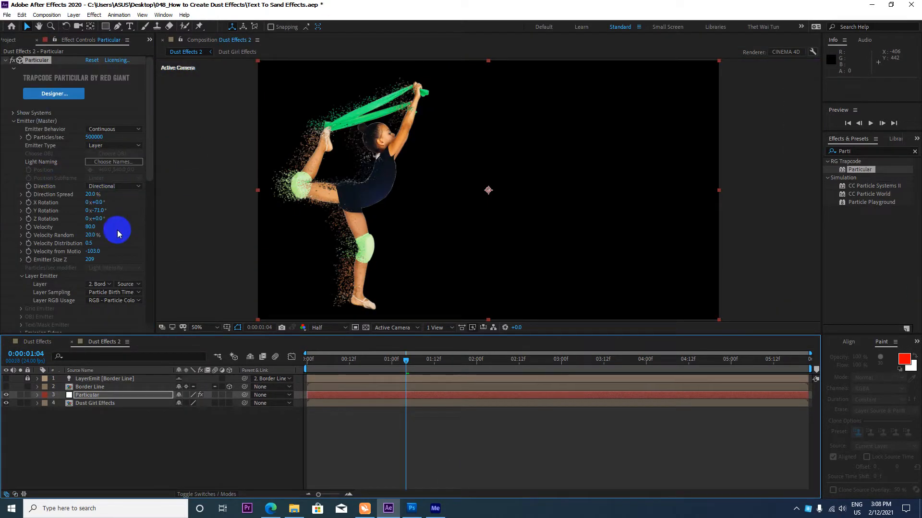
# Step: Set the particle Life to 5 seconds in the Particle (Master) settings and preview the animation
pyautogui.scroll(-1, 112, 230)
pyautogui.scroll(1, 115, 227)
pyautogui.scroll(-4, 132, 220)
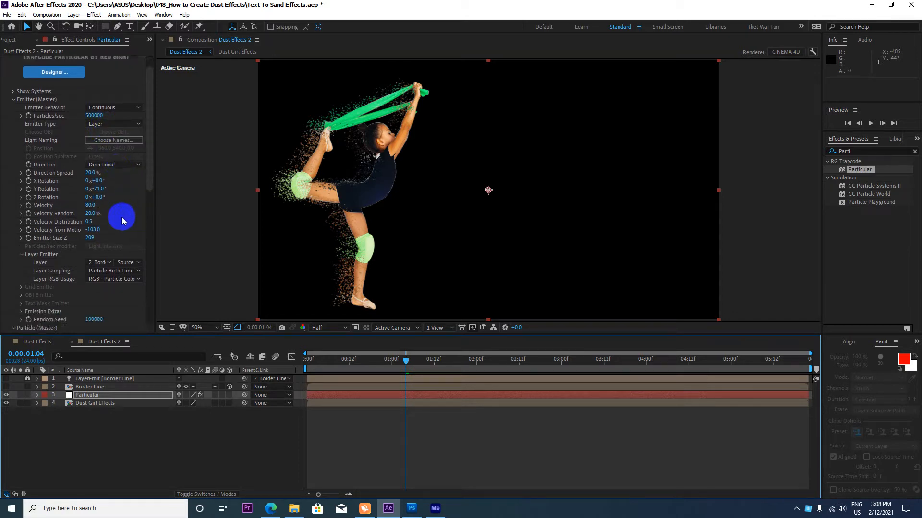
pyautogui.scroll(-1, 123, 227)
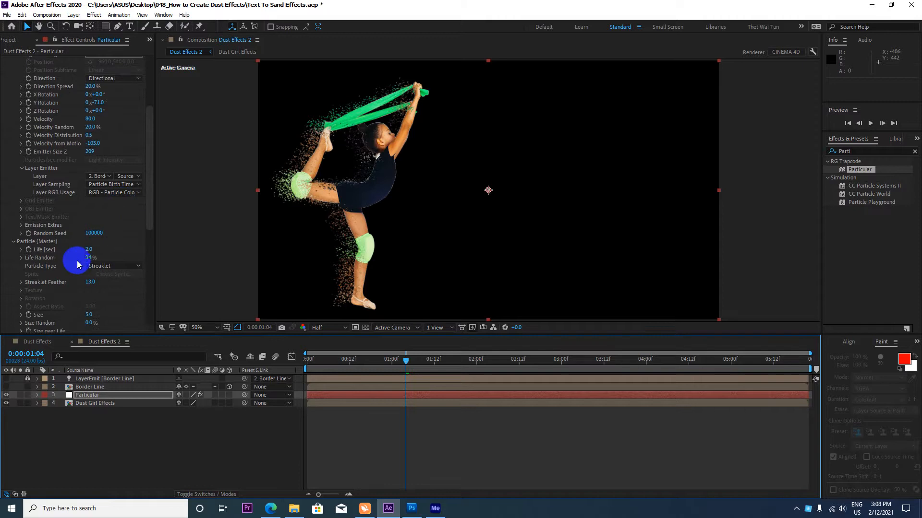
pyautogui.click(88, 250)
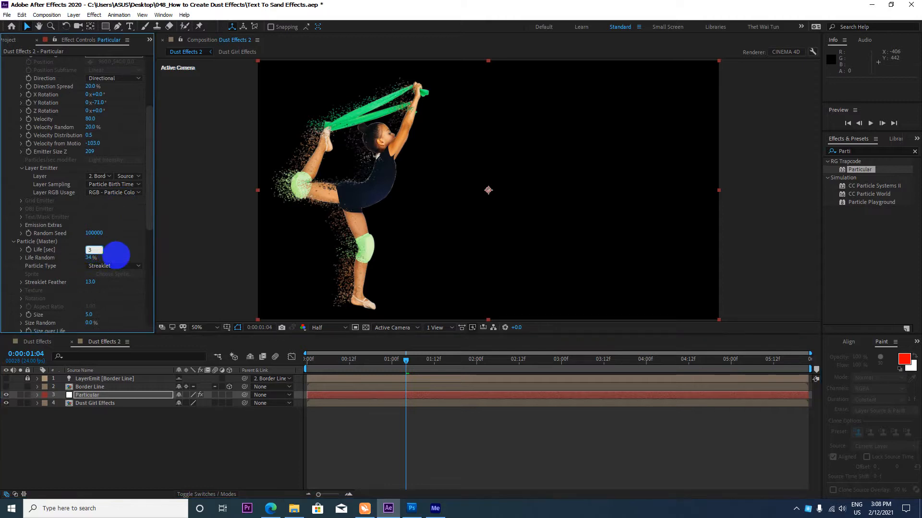
pyautogui.click(116, 256)
pyautogui.click(90, 248)
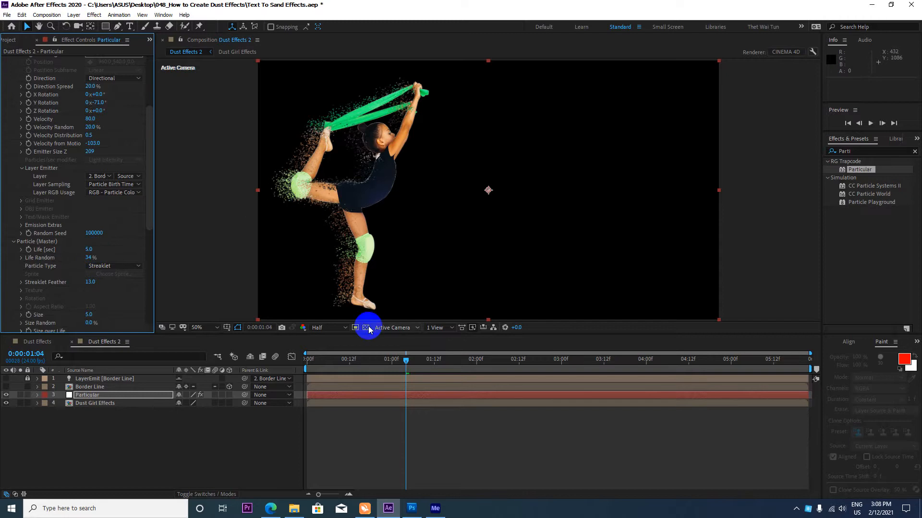
pyautogui.press('space')
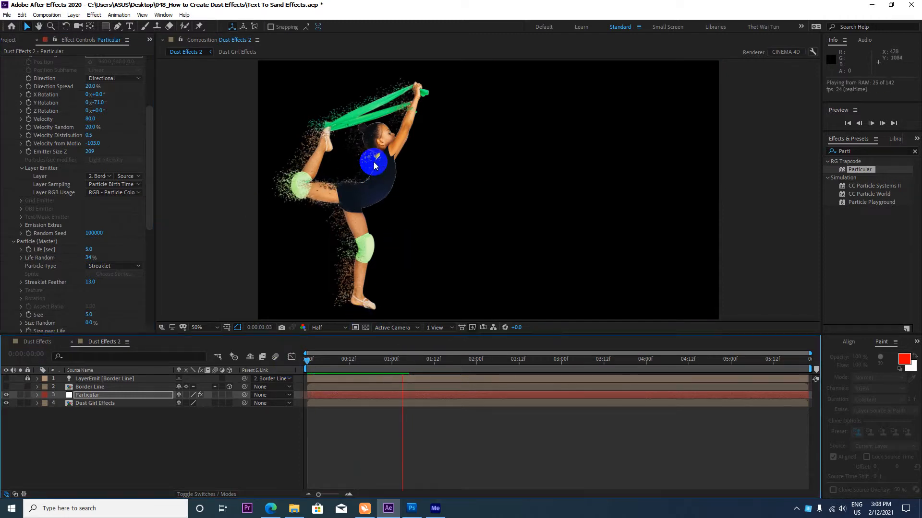
# Step: Set the particle Size to 10 and check the particles around the gymnast
pyautogui.scroll(-3, 74, 292)
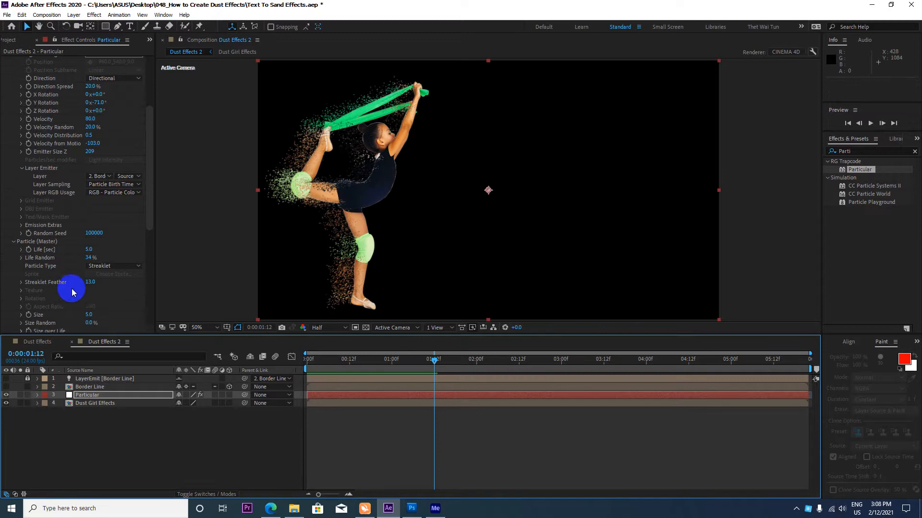
pyautogui.click(89, 271)
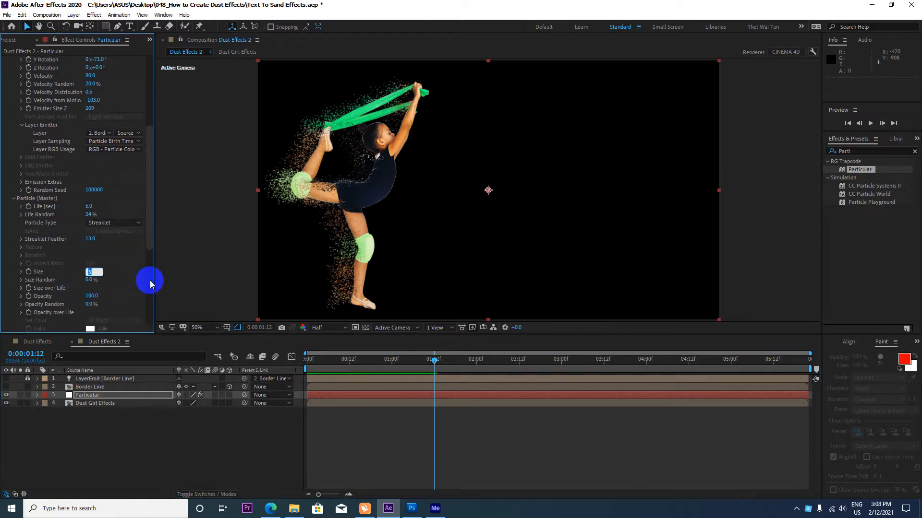
pyautogui.write('10')
pyautogui.press('Return')
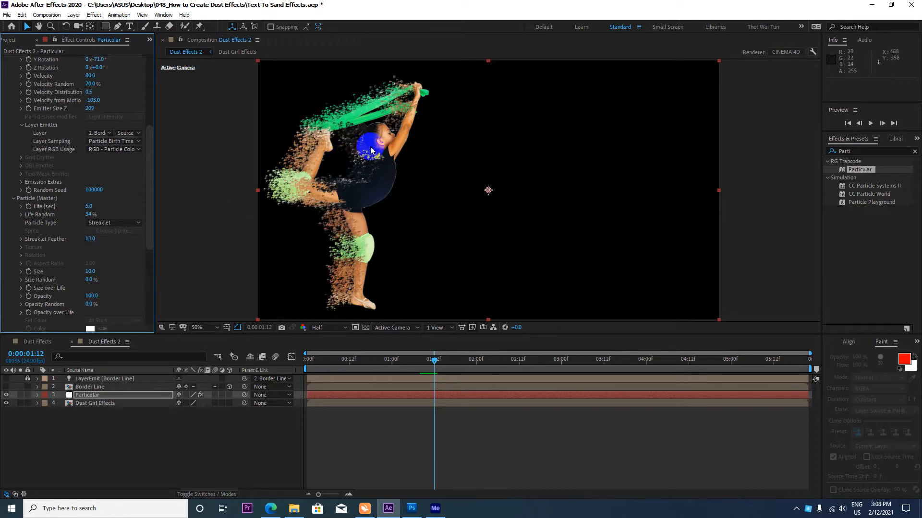
pyautogui.scroll(1, 372, 151)
pyautogui.scroll(-1, 372, 151)
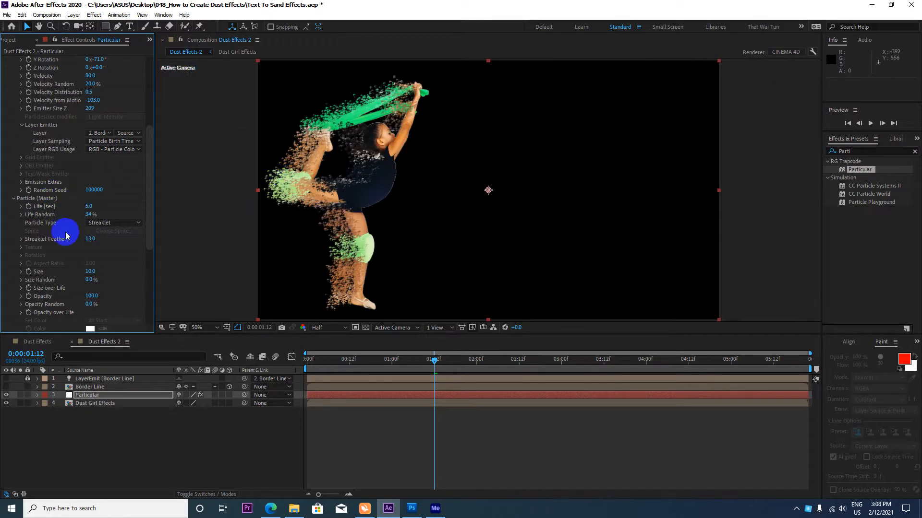
# Step: Try the Sphere, Star (No DOF) and Cloudlet particle types, and return the Particle Type to Streaklet
pyautogui.click(105, 223)
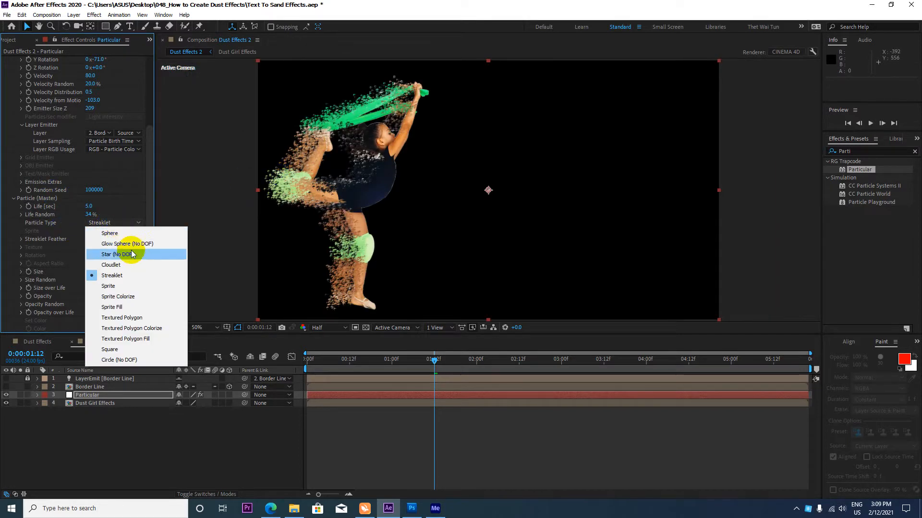
pyautogui.click(124, 233)
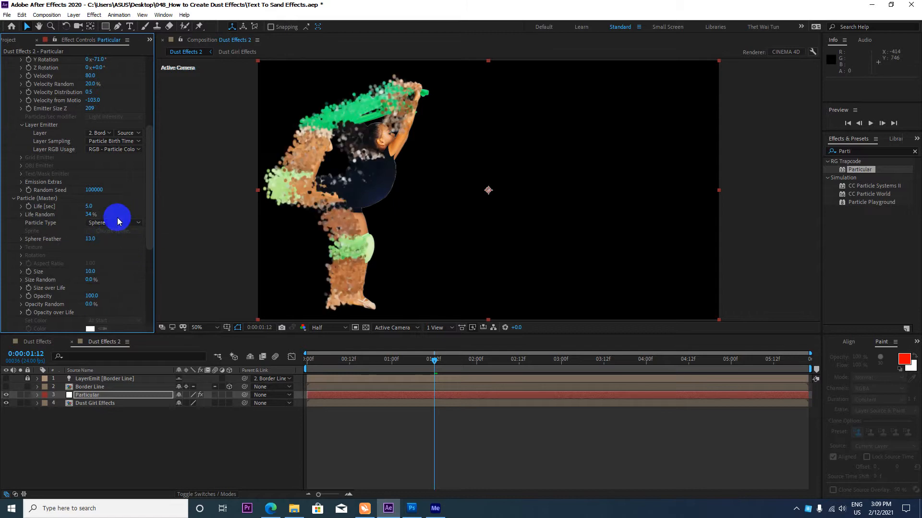
pyautogui.click(116, 221)
pyautogui.click(127, 253)
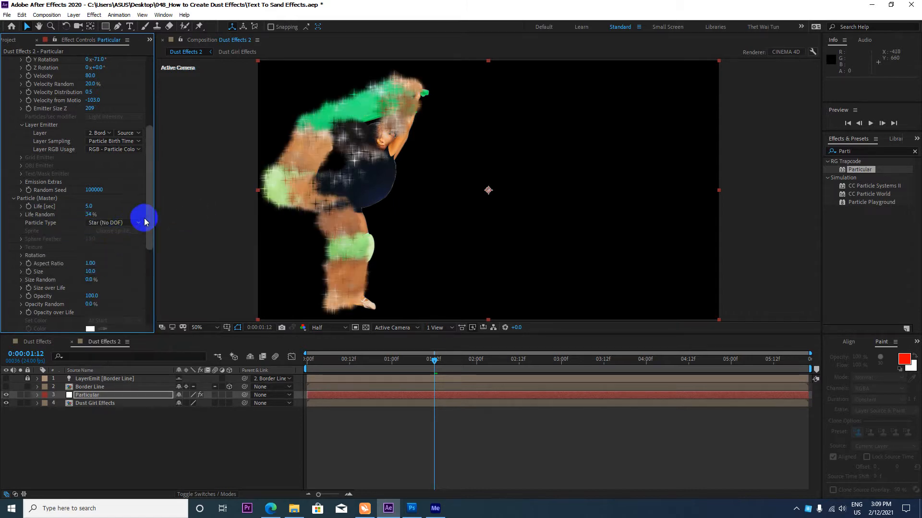
pyautogui.click(117, 224)
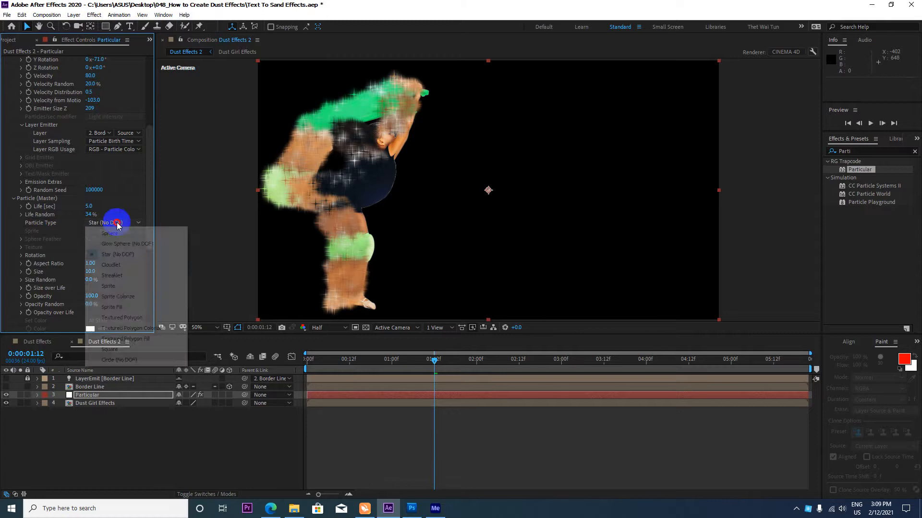
pyautogui.click(127, 265)
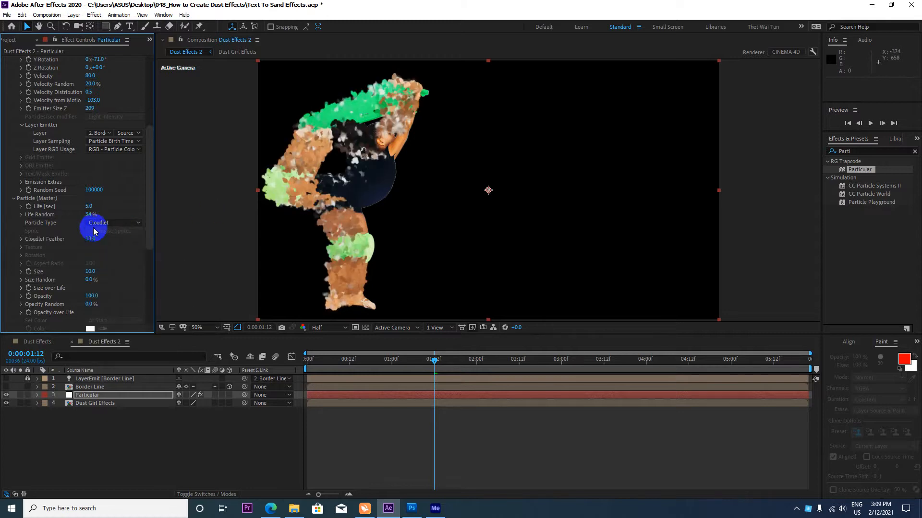
pyautogui.click(115, 223)
pyautogui.click(119, 275)
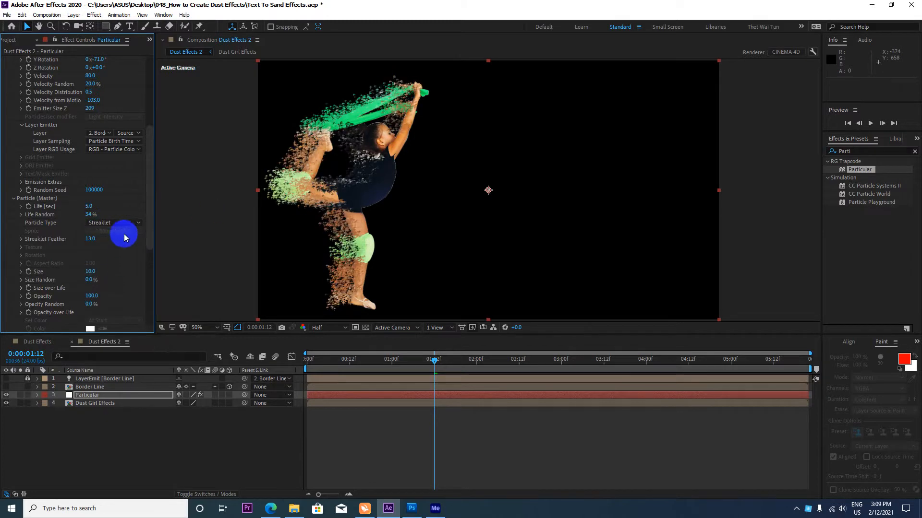
# Step: Try the Sprite particle type and open its sprite library, closing it without choosing a sprite
pyautogui.click(120, 224)
pyautogui.click(113, 283)
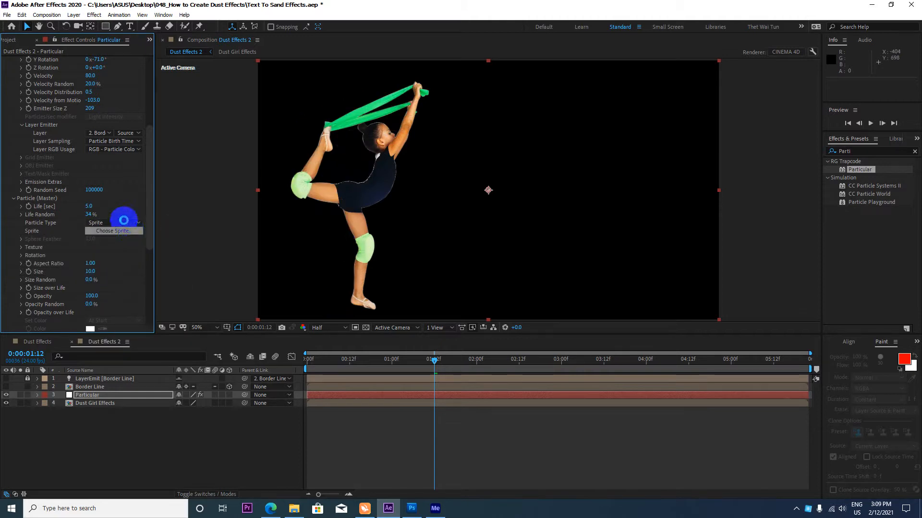
pyautogui.click(118, 230)
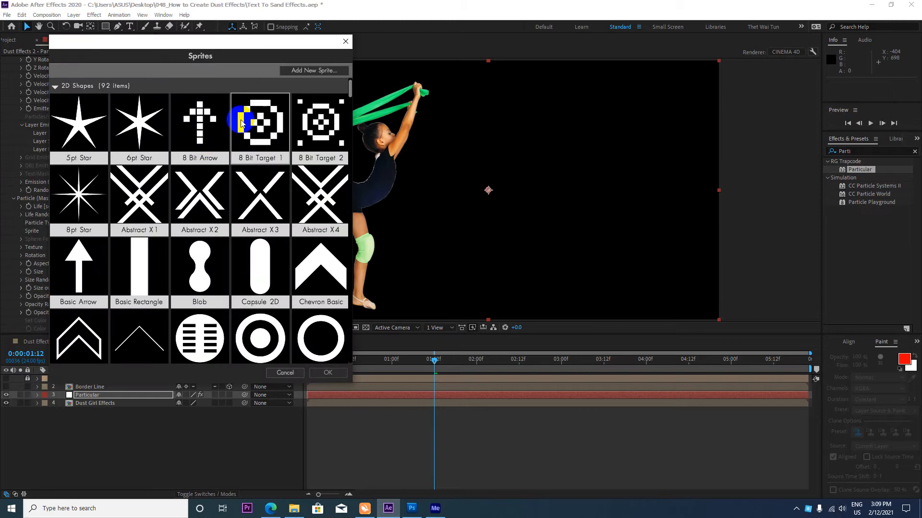
pyautogui.click(345, 41)
# Step: Compare the Cloudlet and Sphere particle types once more and set the Particle Type back to Streaklet
pyautogui.click(107, 223)
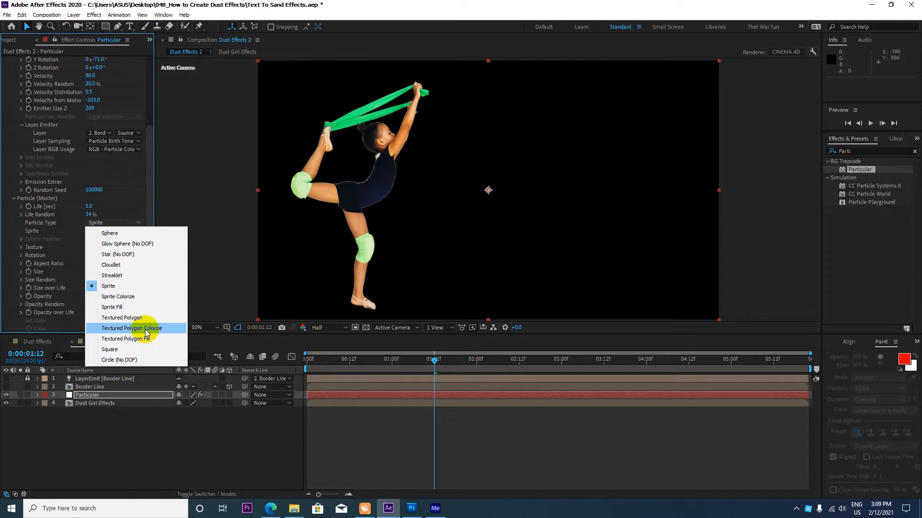
pyautogui.click(122, 266)
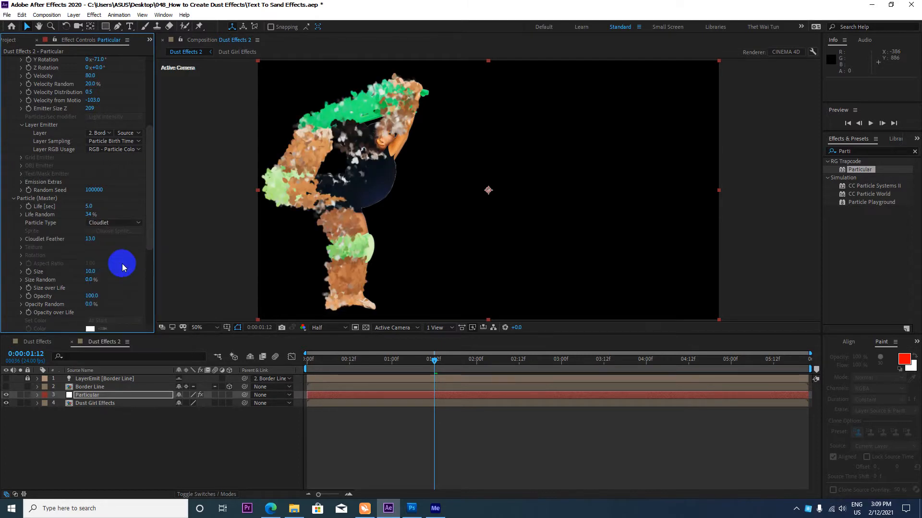
pyautogui.click(120, 223)
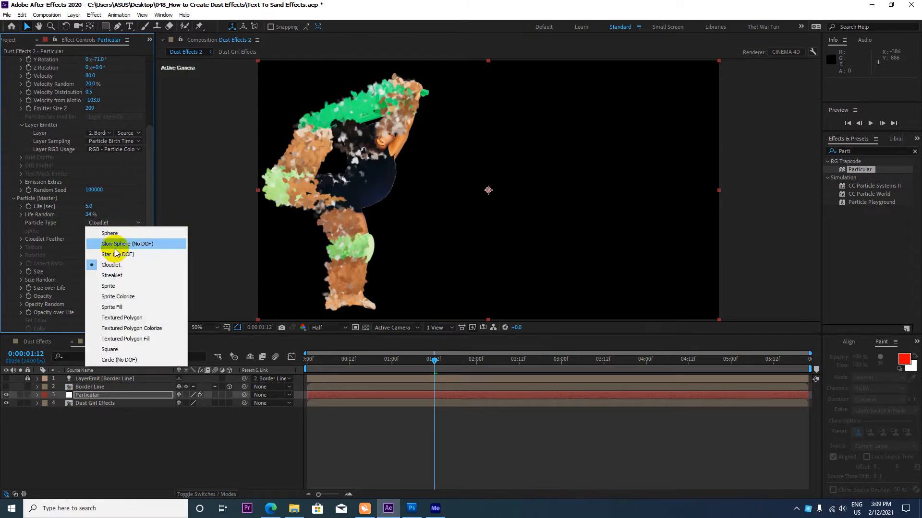
pyautogui.click(121, 234)
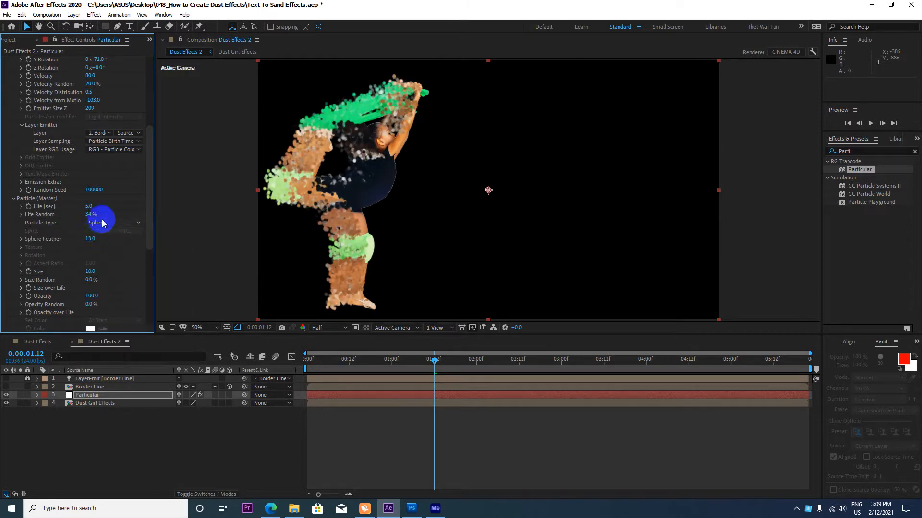
pyautogui.click(102, 222)
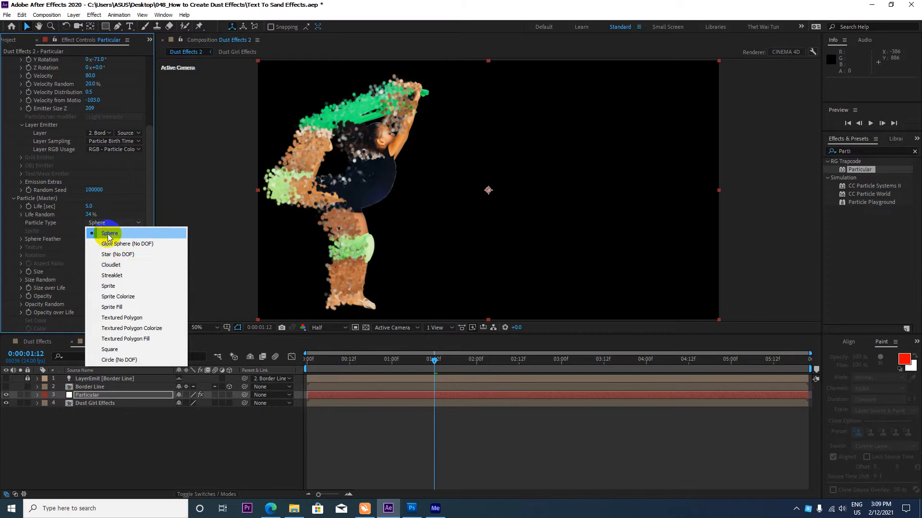
pyautogui.click(115, 276)
# Step: Try a particle Size of 49 and reduce it to 8 in the Particle (Master) settings
pyautogui.scroll(-2, 330, 158)
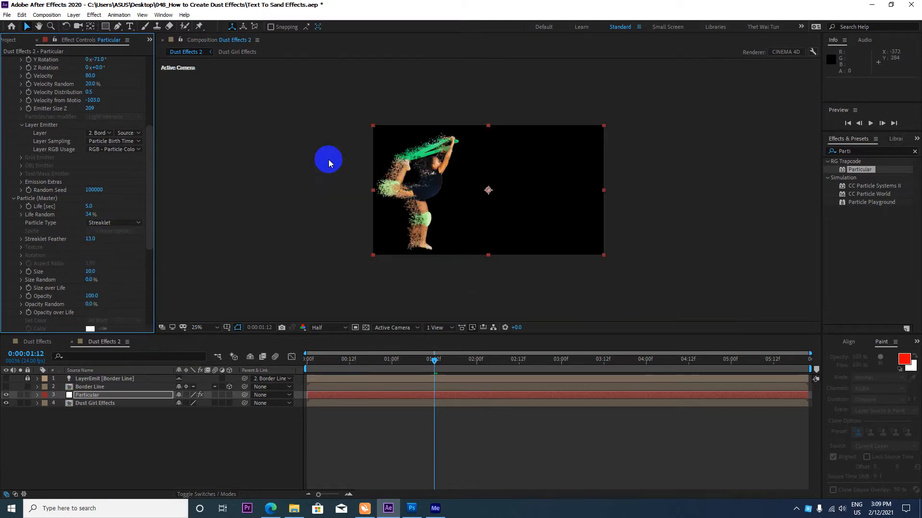
pyautogui.scroll(-1, 111, 267)
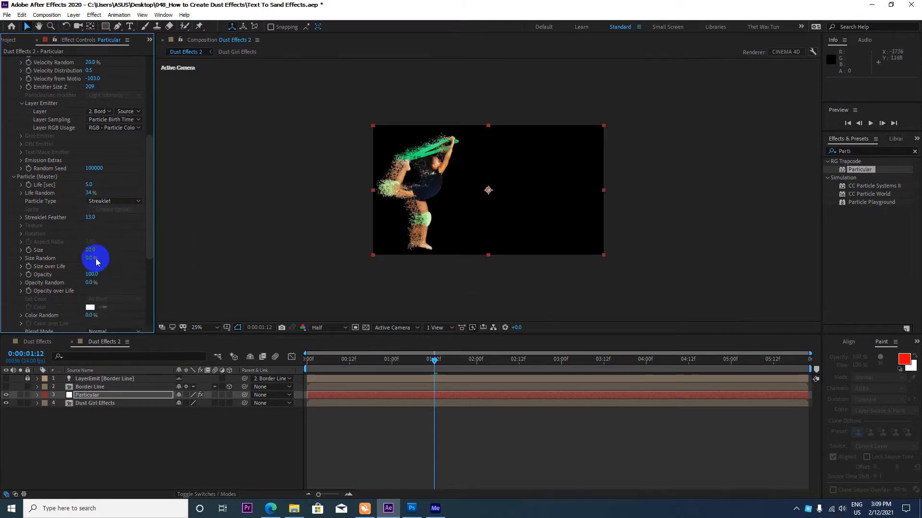
pyautogui.moveTo(89, 250); pyautogui.dragTo(116, 249)
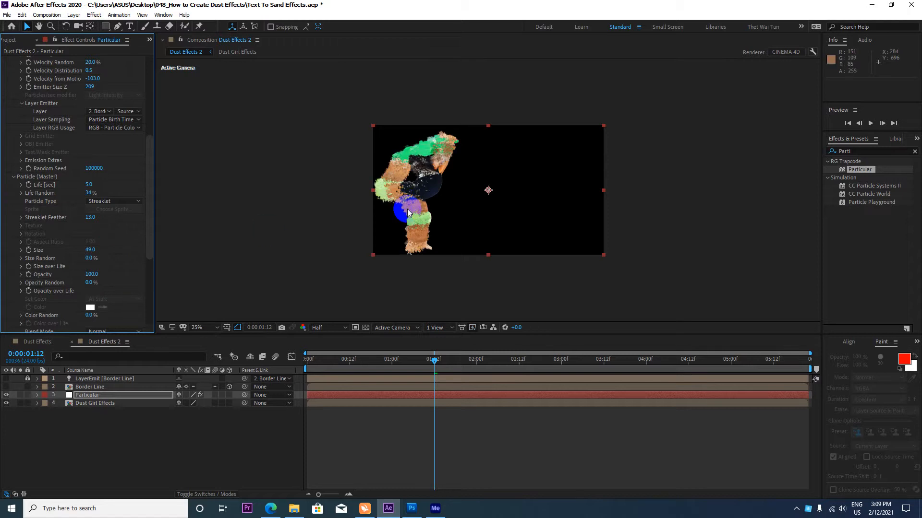
pyautogui.scroll(2, 403, 212)
pyautogui.click(91, 251)
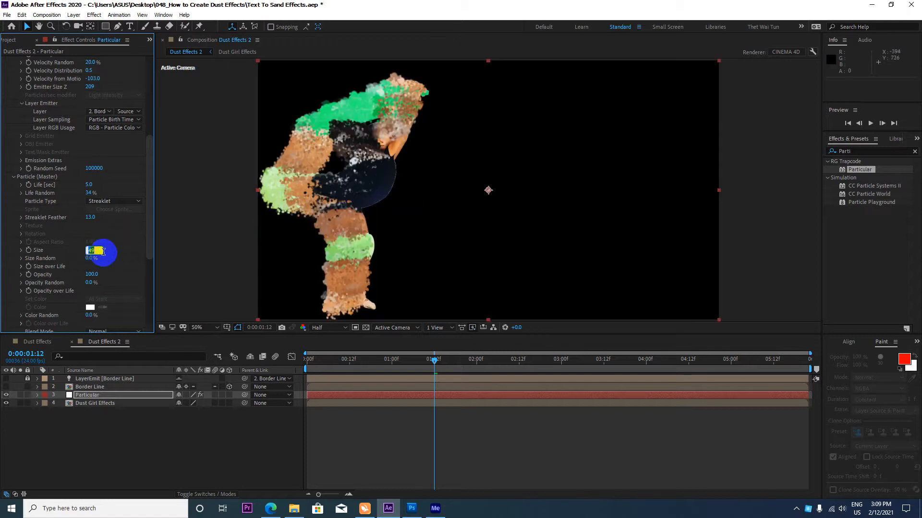
pyautogui.write('8')
pyautogui.press('Return')
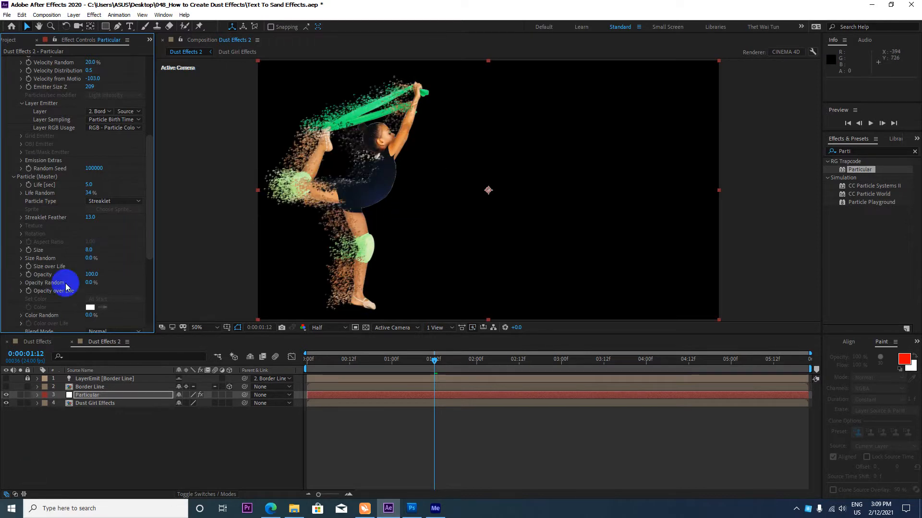
# Step: Set the particle Size Random to 12% and the Opacity to 80 in the Particle (Master) settings
pyautogui.scroll(-1, 127, 256)
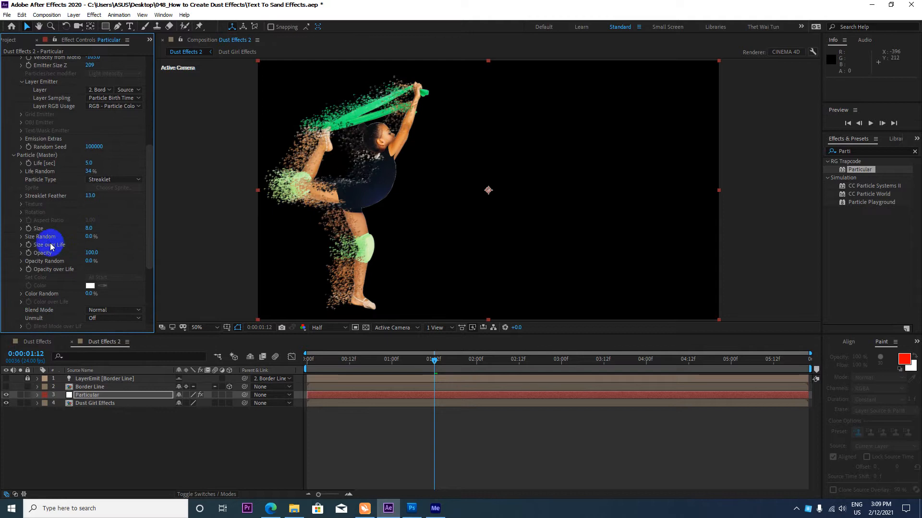
pyautogui.moveTo(90, 240); pyautogui.dragTo(120, 284)
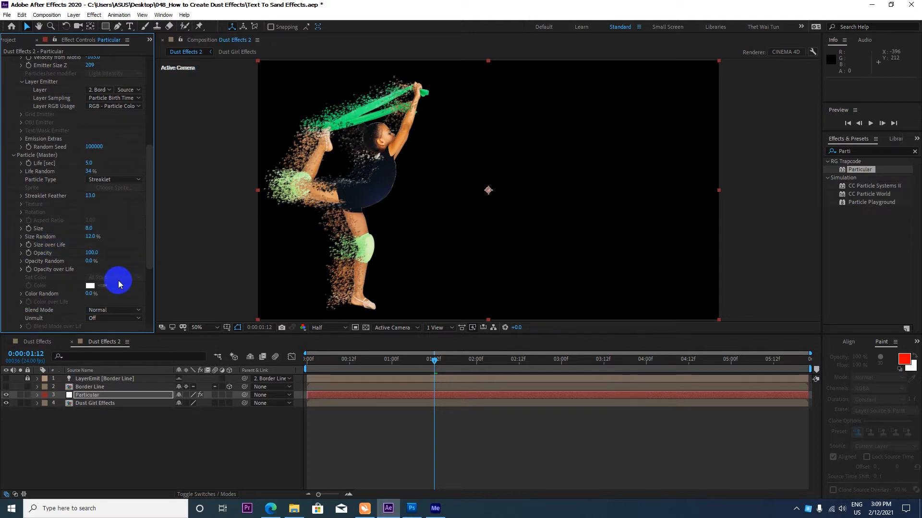
pyautogui.scroll(-1, 99, 240)
pyautogui.click(94, 232)
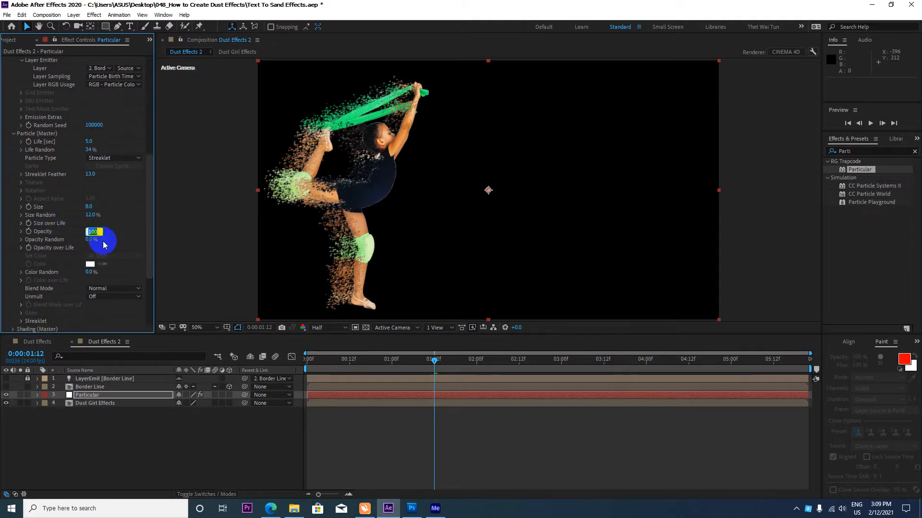
pyautogui.write('80')
pyautogui.press('Return')
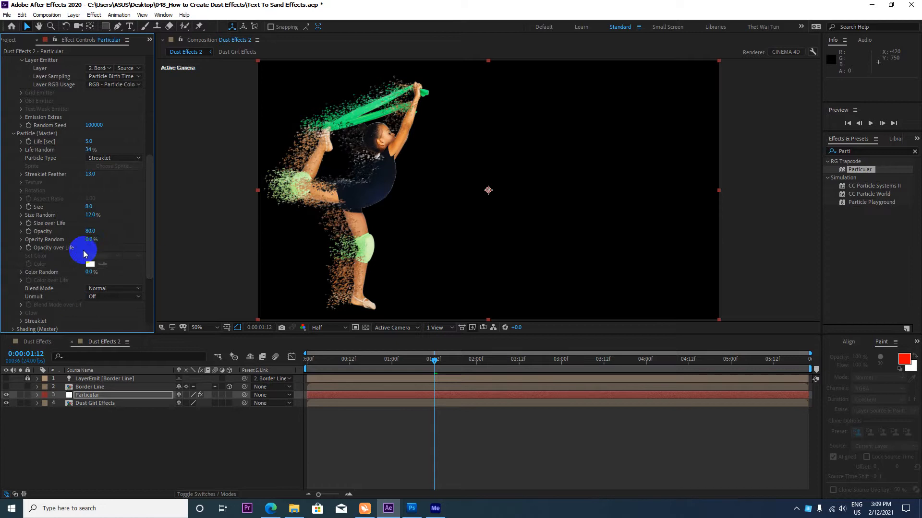
# Step: Expand the Opacity over Life graph and change the Particle Type to Sphere
pyautogui.scroll(-1, 123, 227)
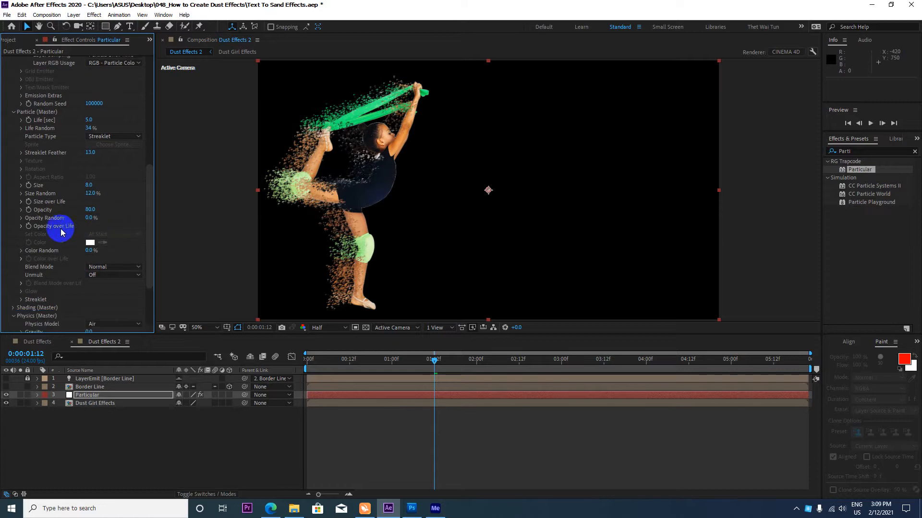
pyautogui.click(21, 226)
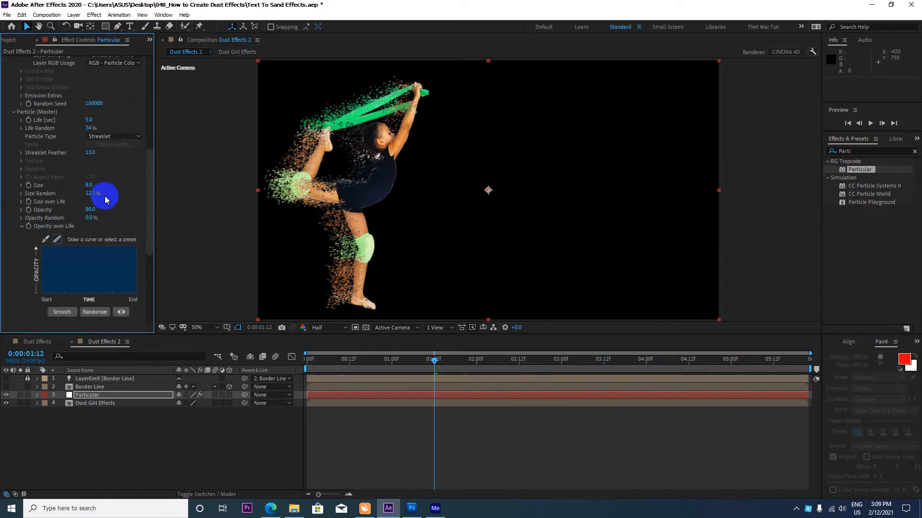
pyautogui.click(110, 138)
pyautogui.click(110, 145)
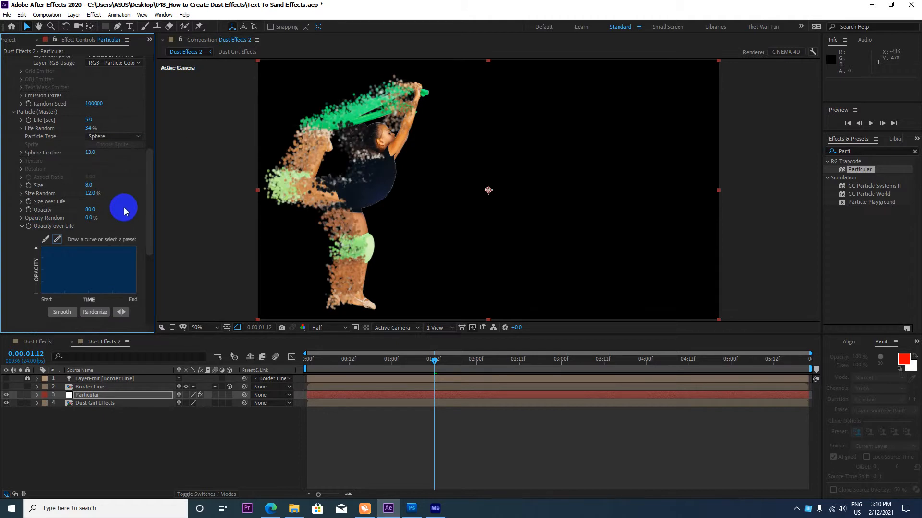
# Step: Widen the effect settings area and apply the straight descending preset curve to Opacity over Life
pyautogui.scroll(-1, 124, 207)
pyautogui.scroll(-1, 77, 212)
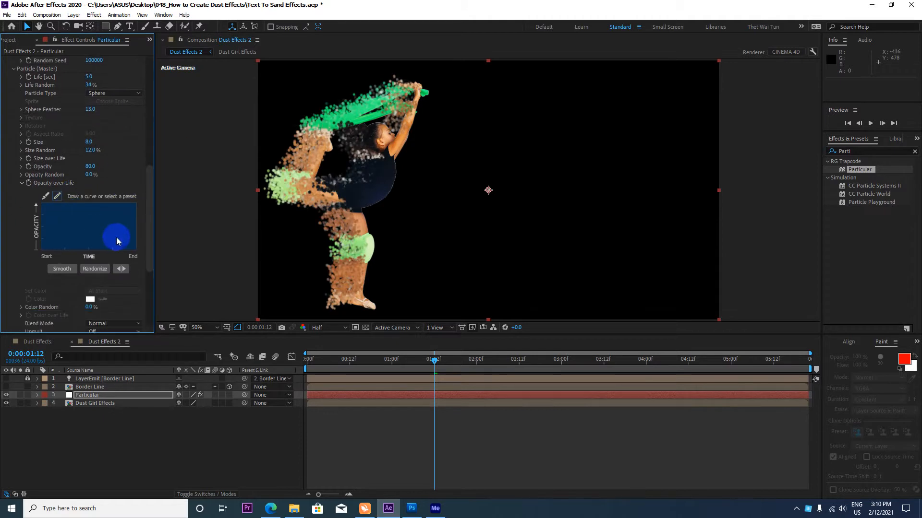
pyautogui.moveTo(156, 213); pyautogui.dragTo(231, 212)
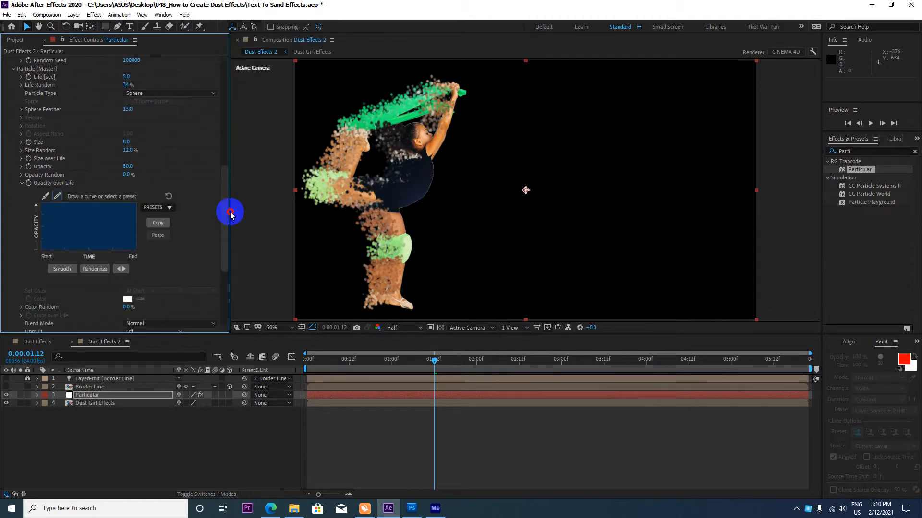
pyautogui.click(159, 207)
pyautogui.click(168, 230)
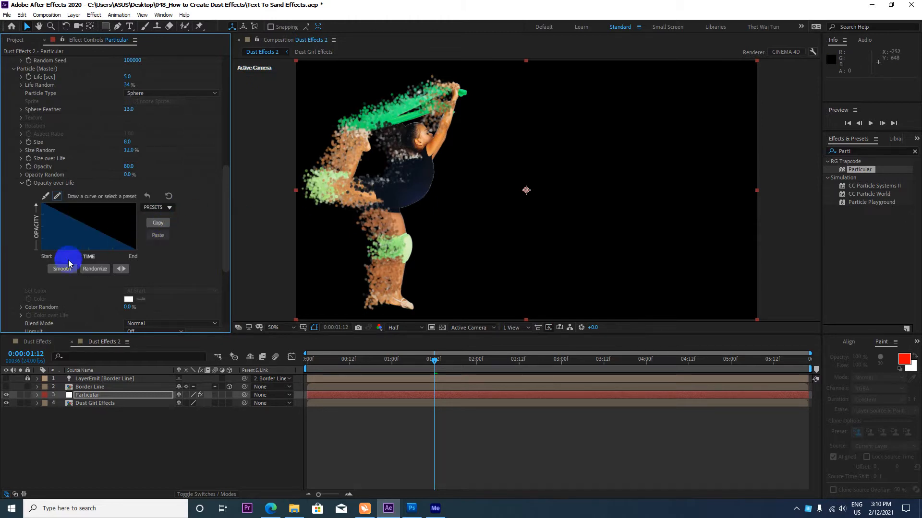
# Step: Expand Size over Life and apply the straight descending preset so particles shrink from start to end
pyautogui.scroll(-2, 215, 215)
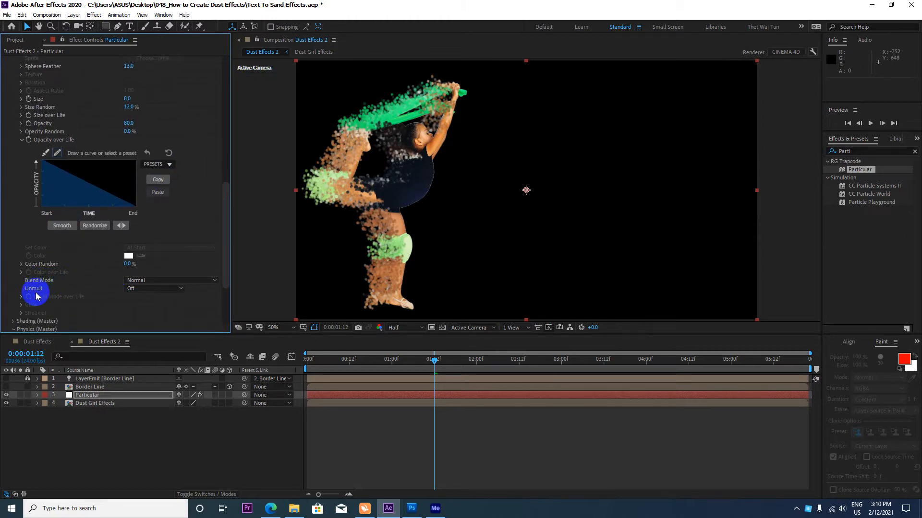
pyautogui.scroll(1, 56, 283)
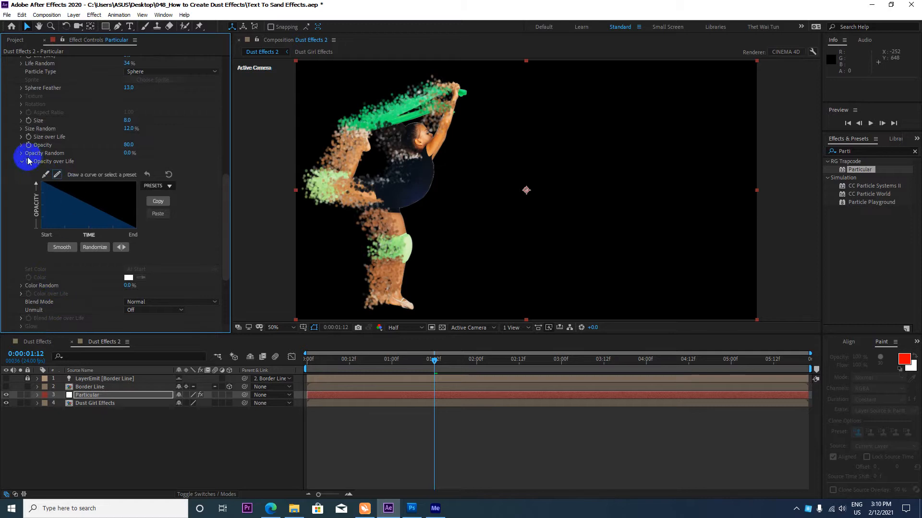
pyautogui.click(21, 136)
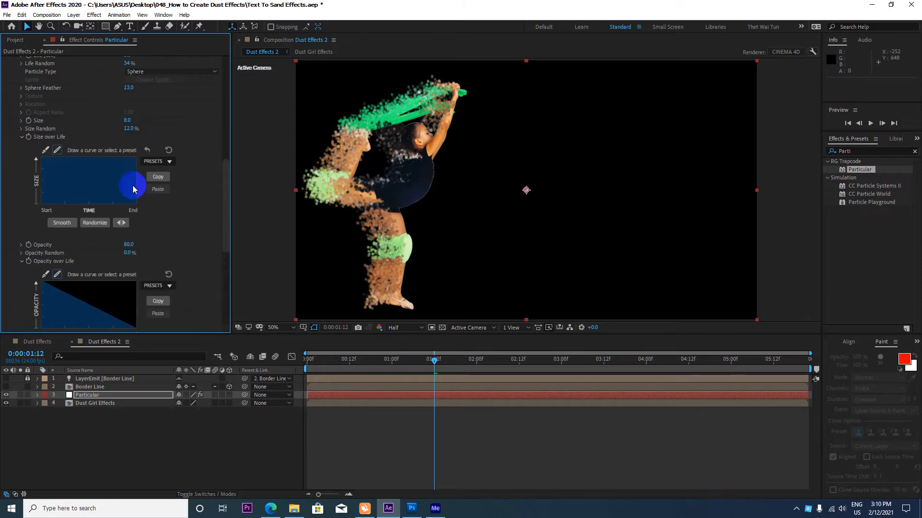
pyautogui.click(163, 161)
pyautogui.click(169, 193)
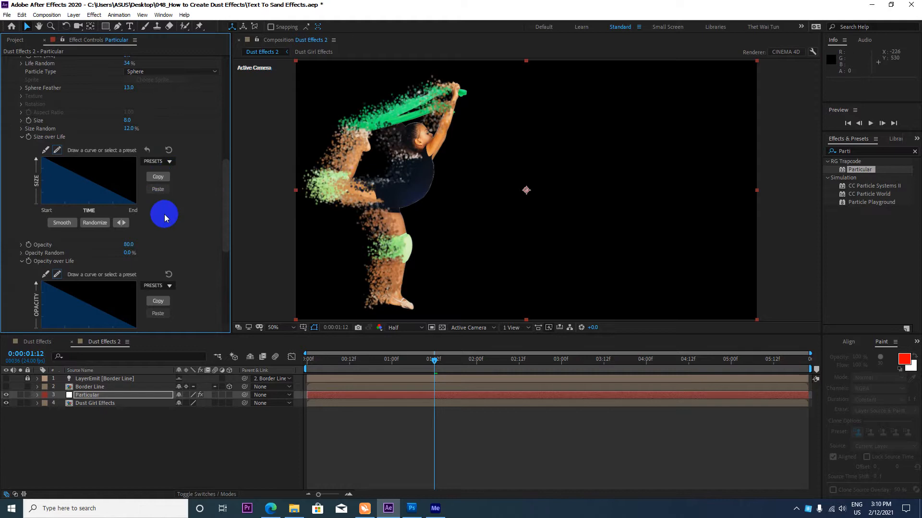
# Step: Switch the Size over Life and Opacity over Life graphs to point editing and bulge both curves upward into convex falloffs
pyautogui.scroll(-2, 165, 214)
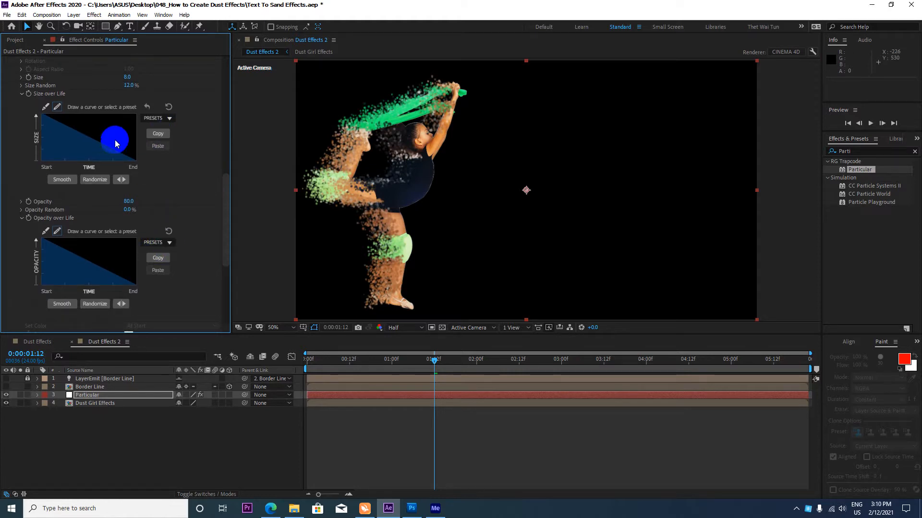
pyautogui.click(45, 106)
pyautogui.moveTo(73, 130); pyautogui.dragTo(83, 118)
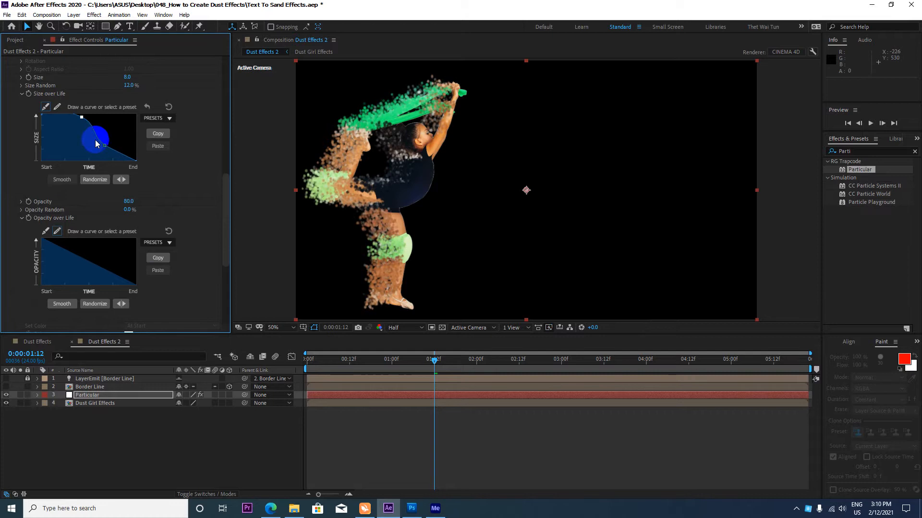
pyautogui.moveTo(95, 140); pyautogui.dragTo(110, 139)
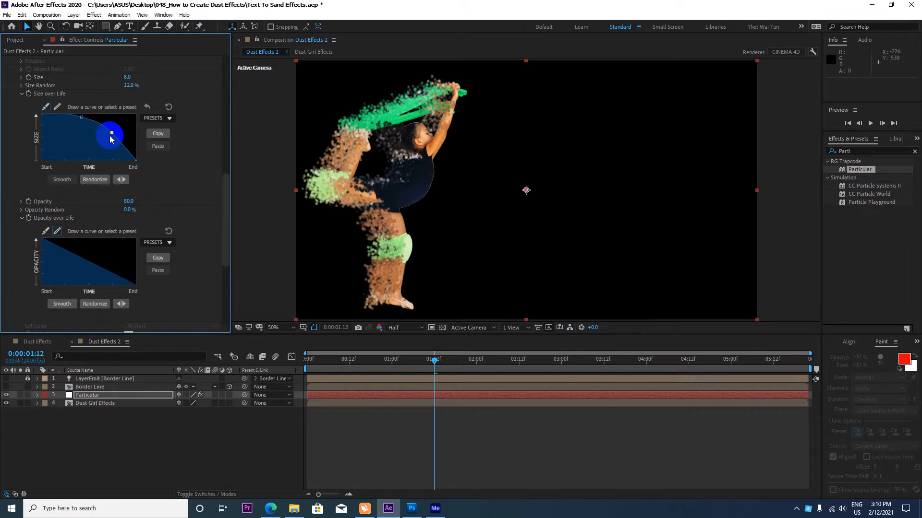
pyautogui.click(45, 232)
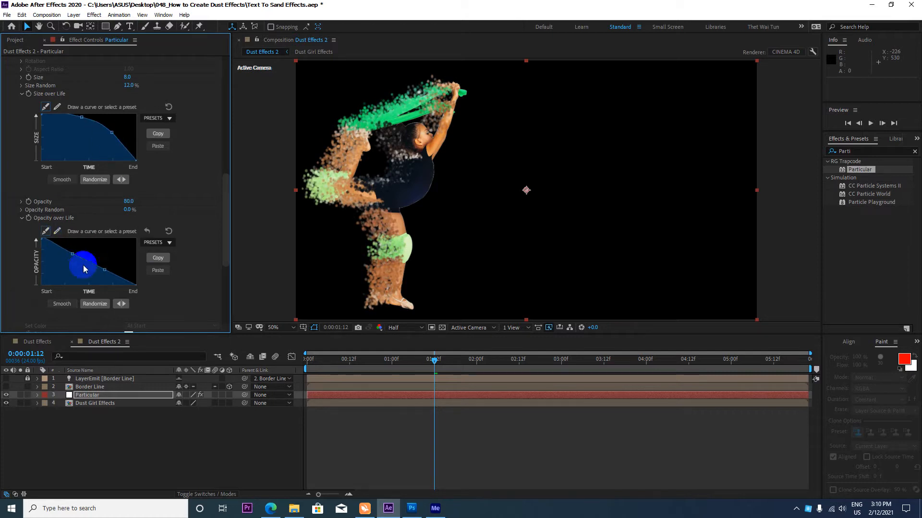
pyautogui.moveTo(73, 254); pyautogui.dragTo(109, 258)
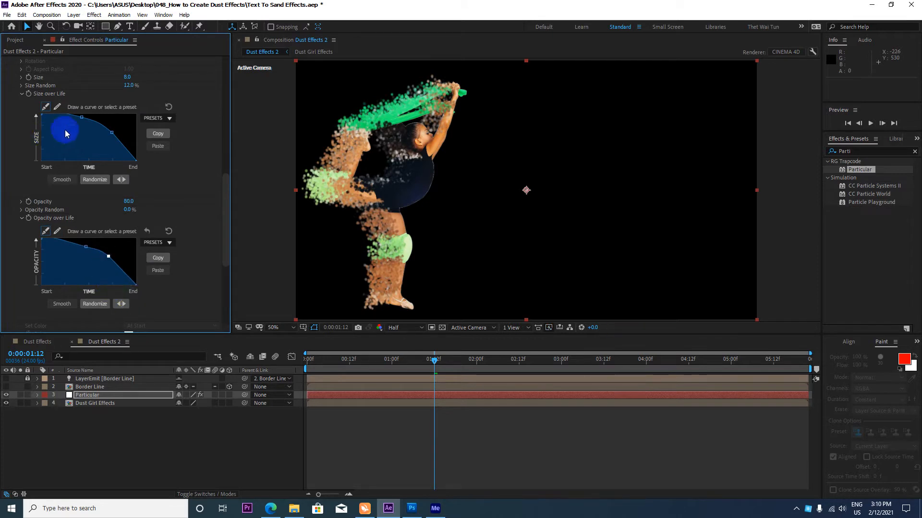
# Step: Lower both middle points of the Size over Life curve to form a concave falloff with a faster early decrease
pyautogui.moveTo(111, 137); pyautogui.dragTo(81, 133)
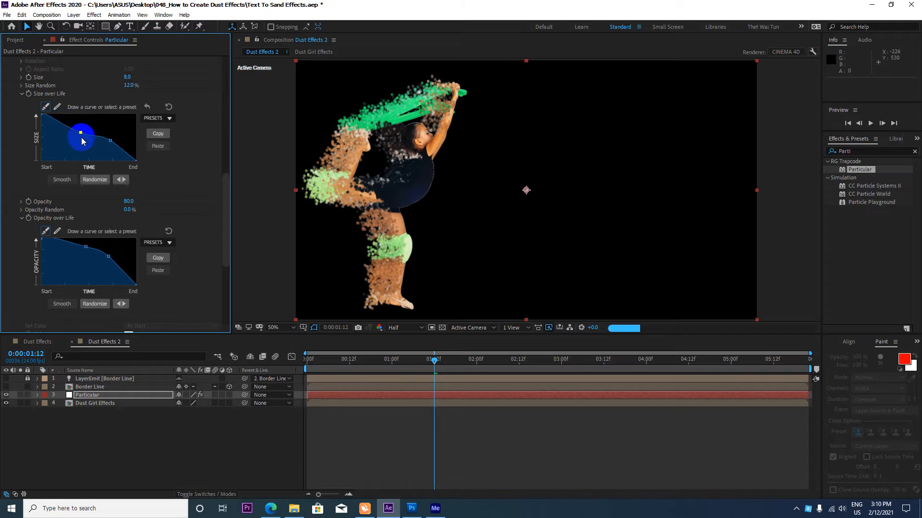
pyautogui.click(78, 131)
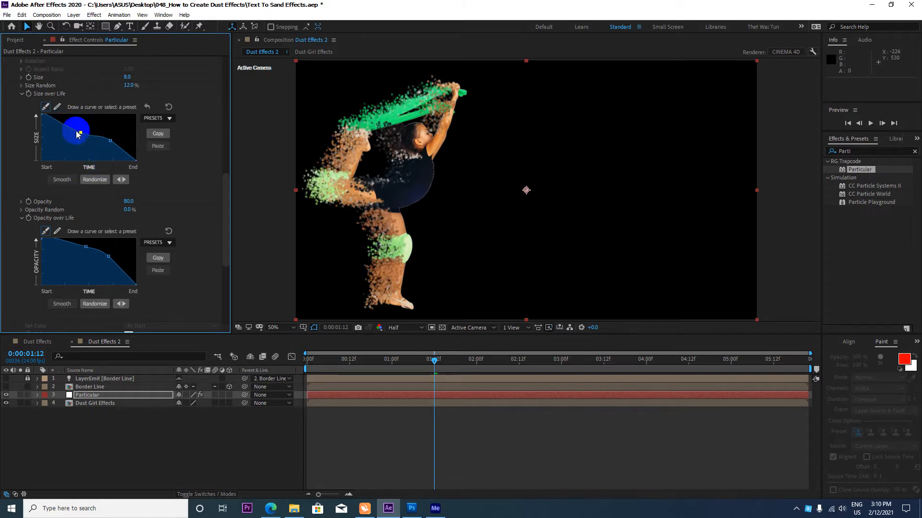
pyautogui.moveTo(81, 135); pyautogui.dragTo(109, 153)
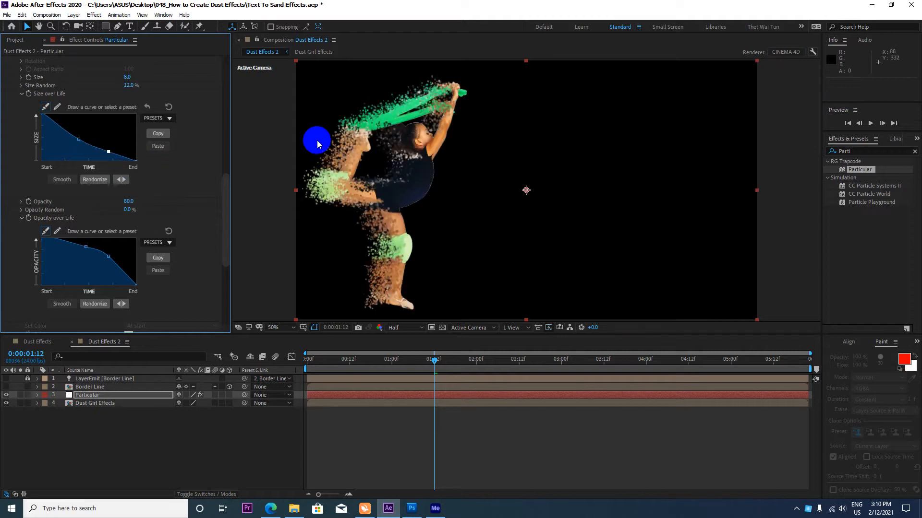
pyautogui.scroll(-2, 206, 201)
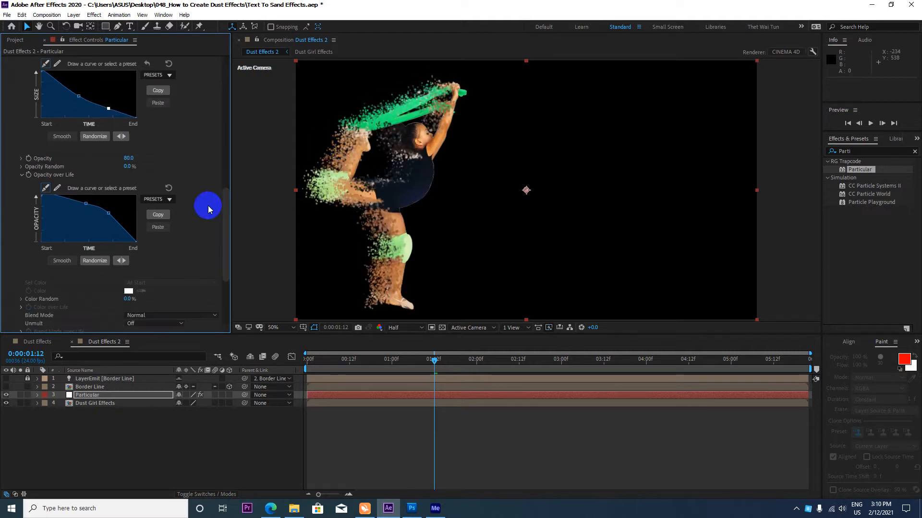
pyautogui.scroll(2, 216, 136)
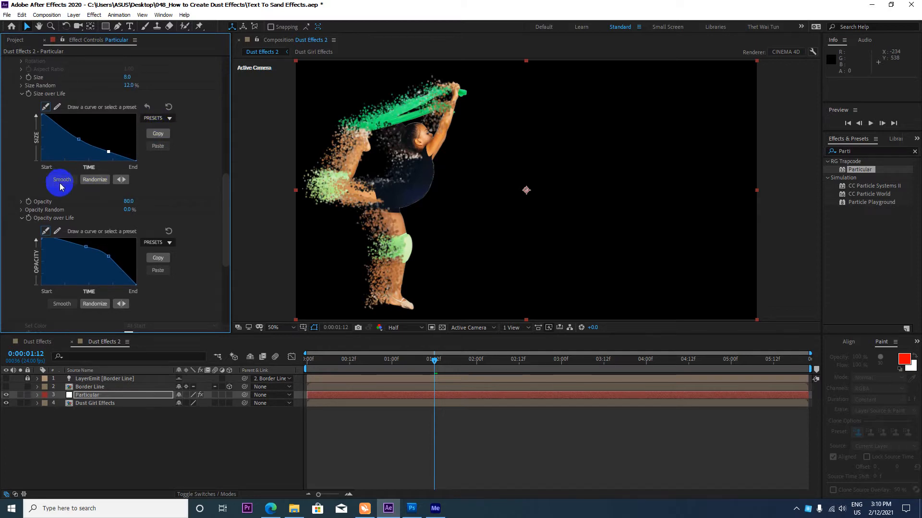
pyautogui.click(59, 304)
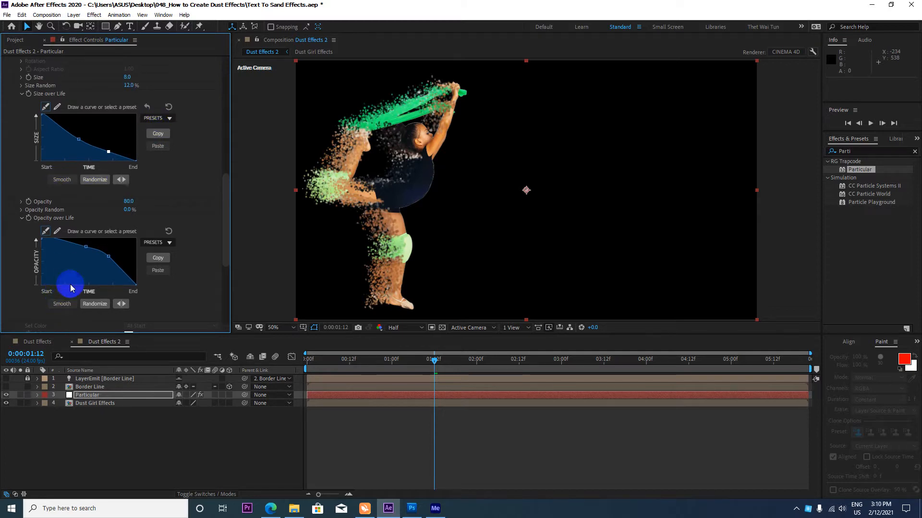
# Step: Expand Color Random in the Particle (Master) settings and raise it to 15.4%
pyautogui.moveTo(224, 209); pyautogui.dragTo(212, 239)
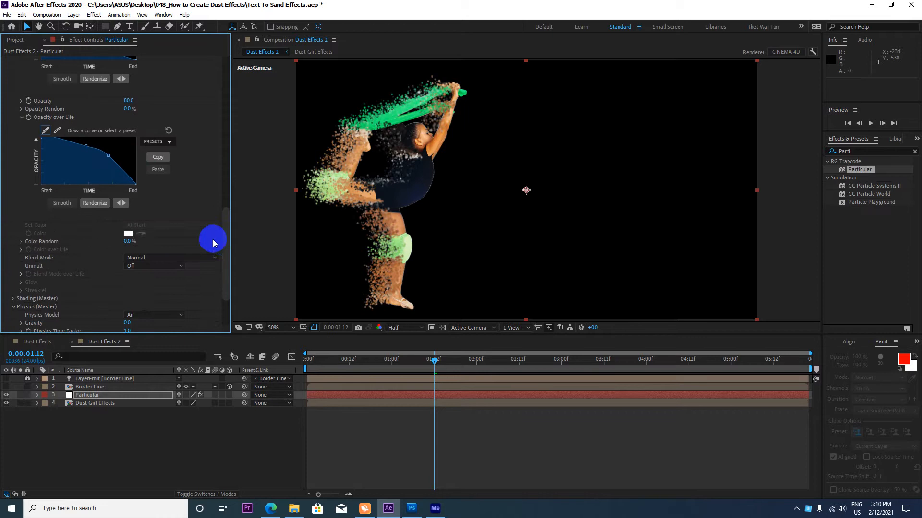
pyautogui.click(21, 242)
pyautogui.moveTo(36, 255); pyautogui.dragTo(62, 255)
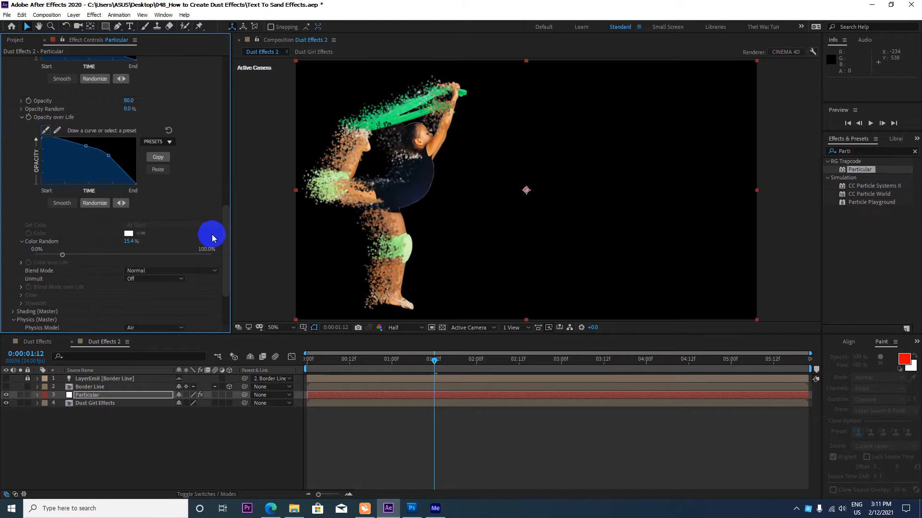
# Step: Try the Add particle Blend Mode, and set the Blend Mode to Screen
pyautogui.moveTo(228, 218); pyautogui.dragTo(229, 249)
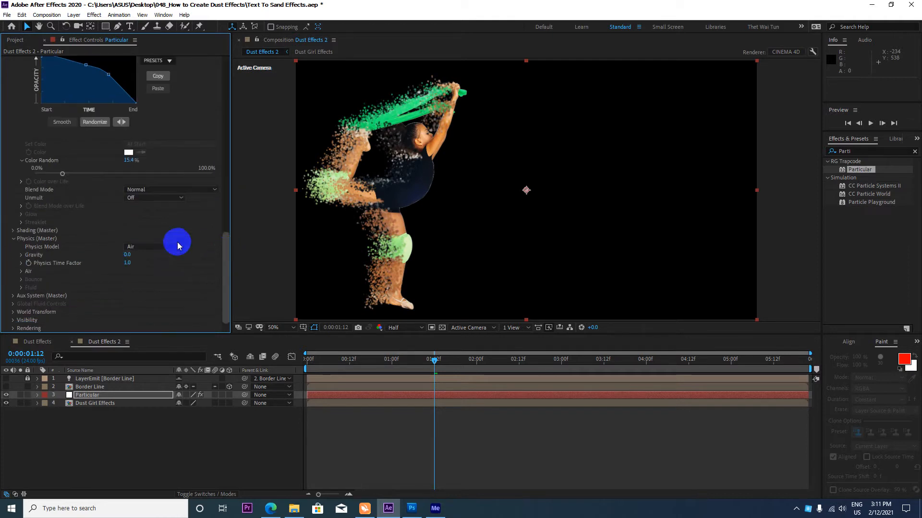
pyautogui.click(154, 191)
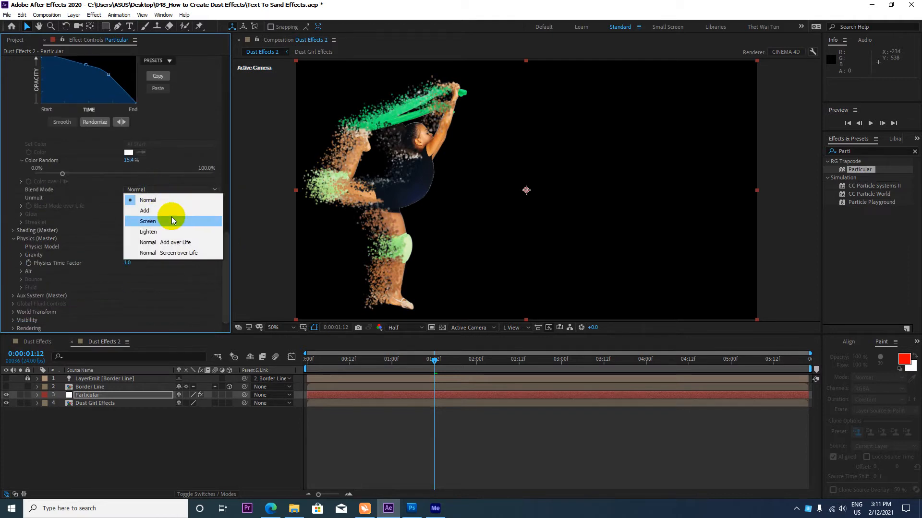
pyautogui.click(159, 213)
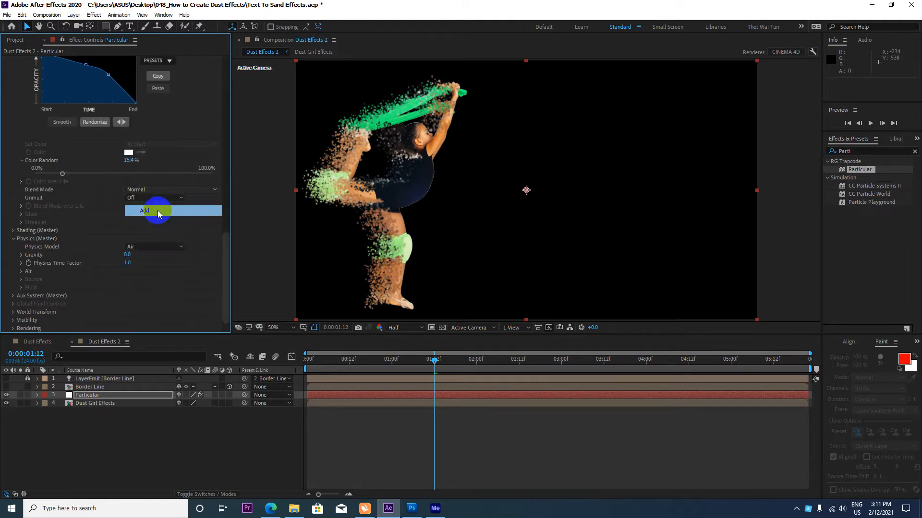
pyautogui.click(189, 190)
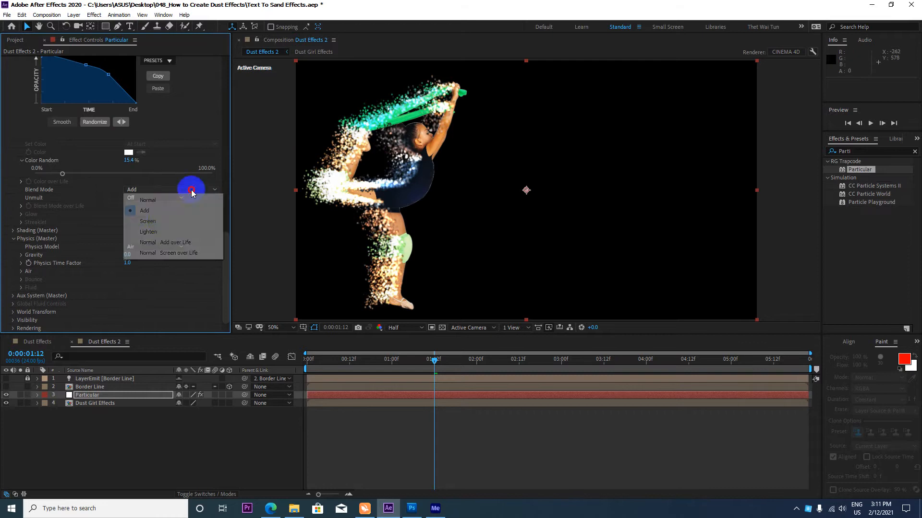
pyautogui.click(161, 223)
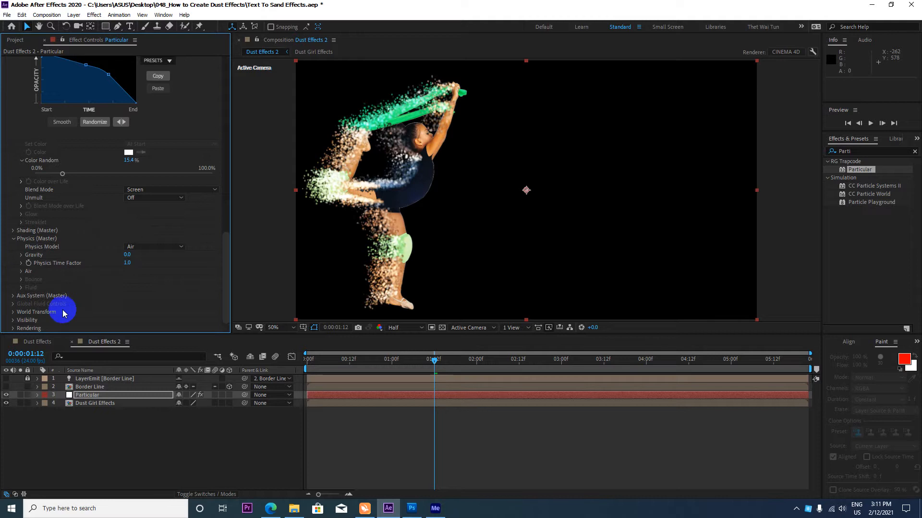
# Step: Expand the World Transform and Visibility groups and set Near Start Fade to 5
pyautogui.click(13, 313)
pyautogui.scroll(-3, 112, 277)
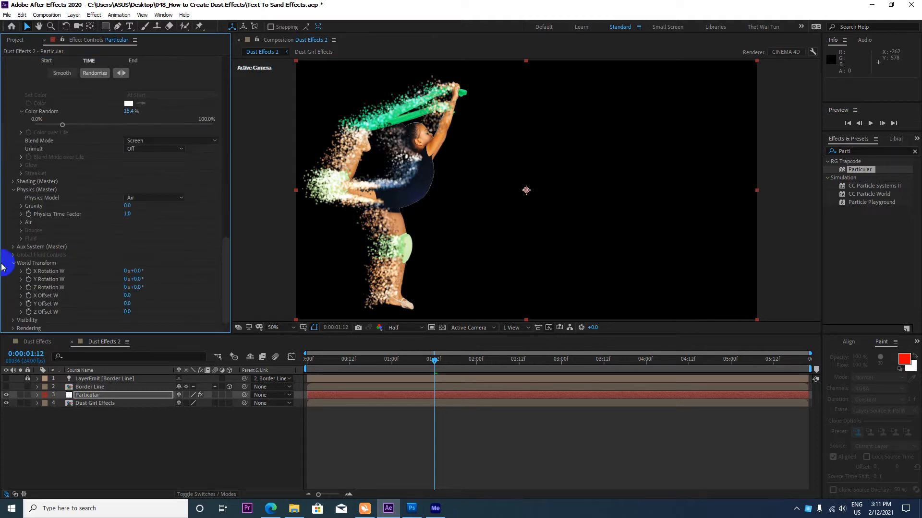
pyautogui.click(13, 321)
pyautogui.scroll(-4, 101, 285)
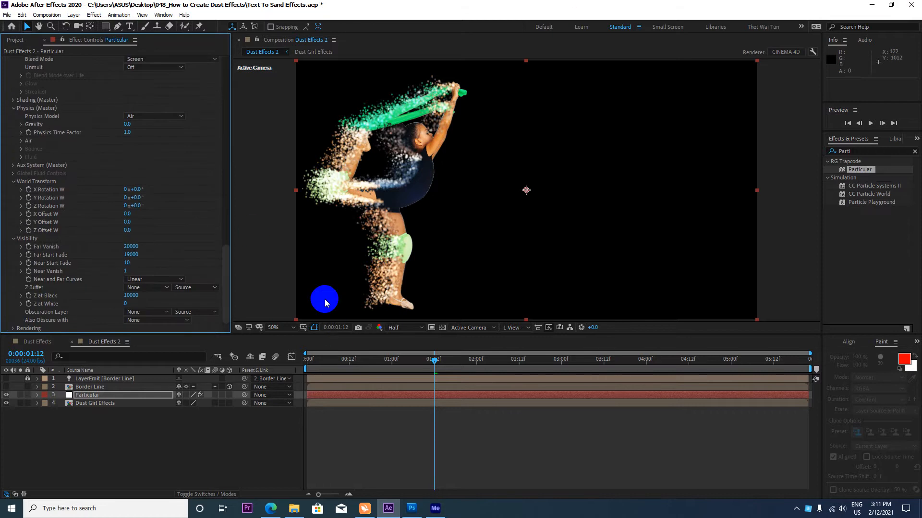
pyautogui.click(128, 263)
pyautogui.write('5')
pyautogui.press('Return')
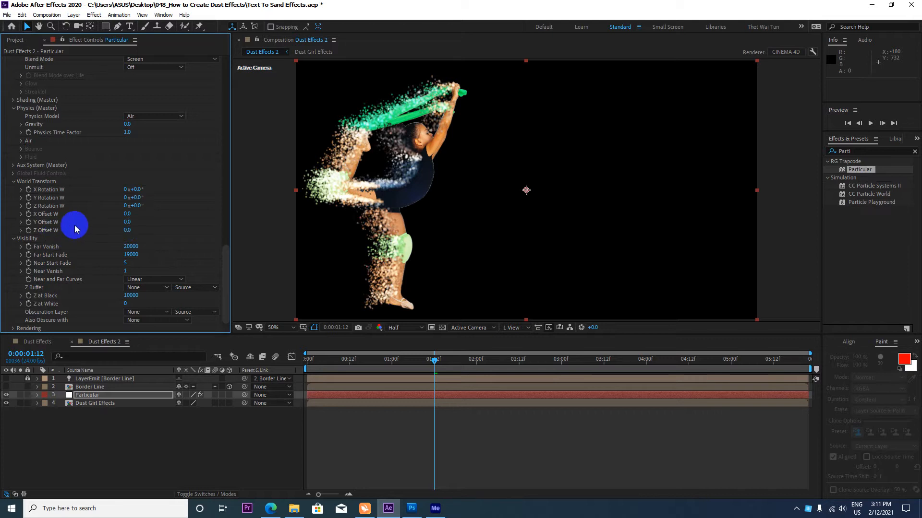
# Step: Collapse Particular's expanded Emitter, Particle, Physics, World Transform and Visibility groups
pyautogui.scroll(1, 75, 228)
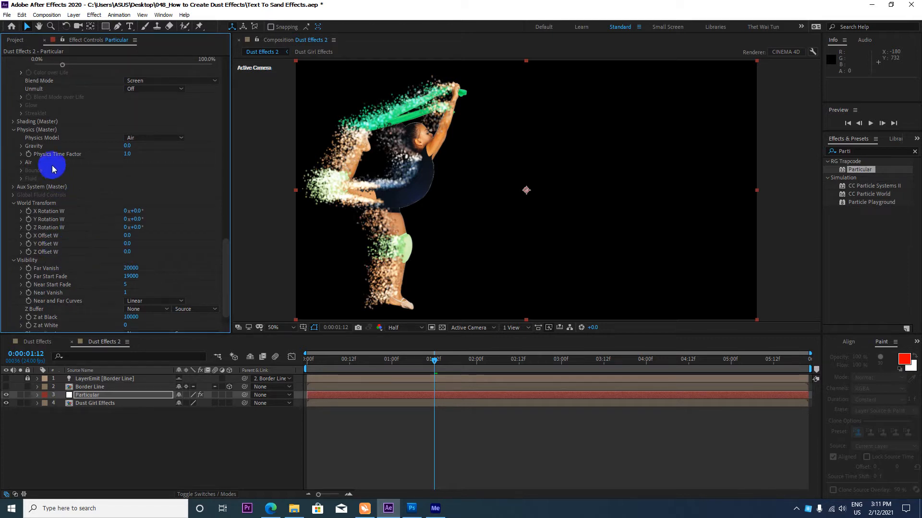
pyautogui.scroll(1, 52, 168)
pyautogui.scroll(2, 24, 158)
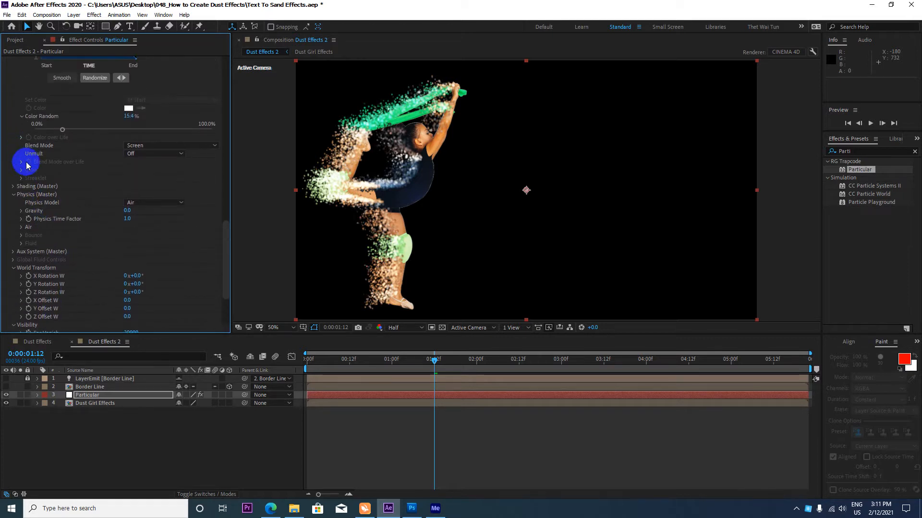
pyautogui.scroll(10, 27, 166)
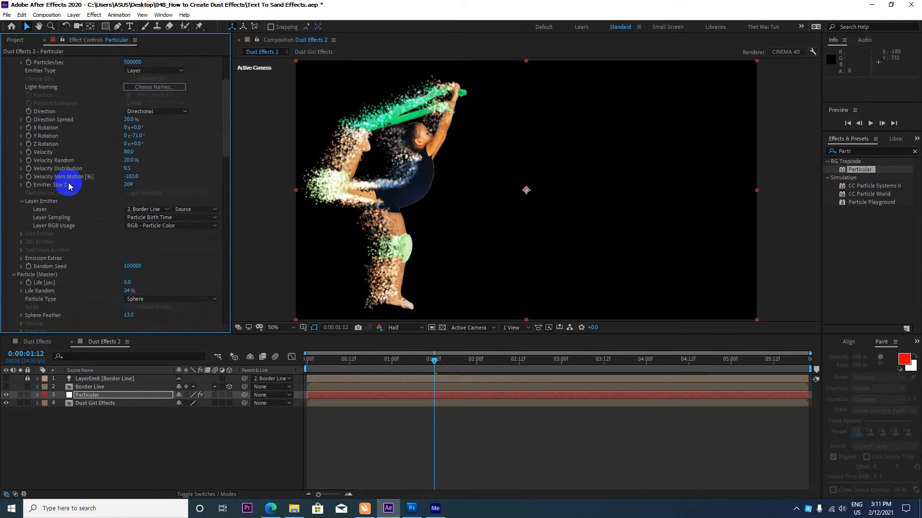
pyautogui.scroll(4, 63, 178)
pyautogui.click(16, 123)
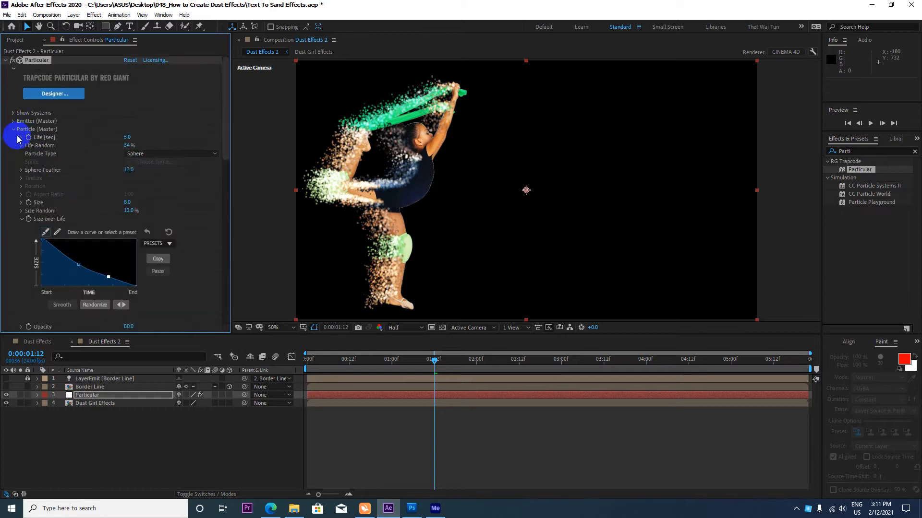
pyautogui.click(14, 131)
pyautogui.click(14, 146)
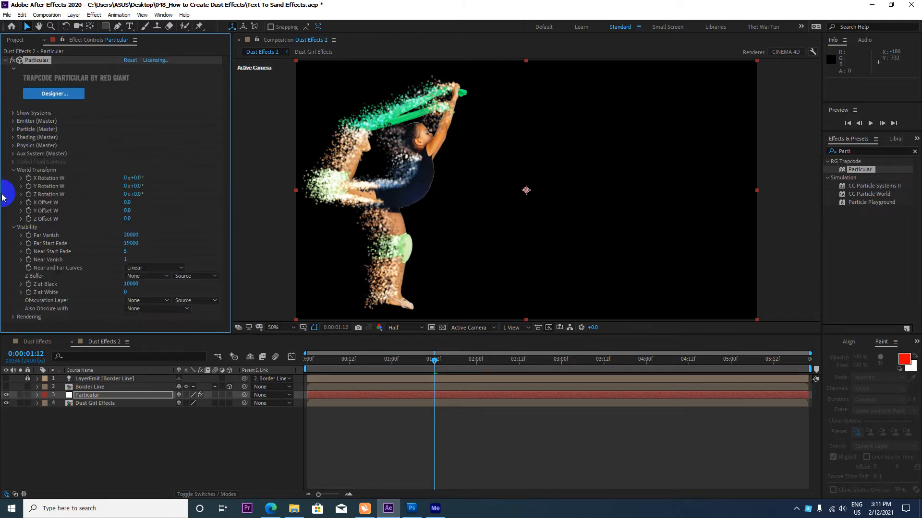
pyautogui.click(13, 170)
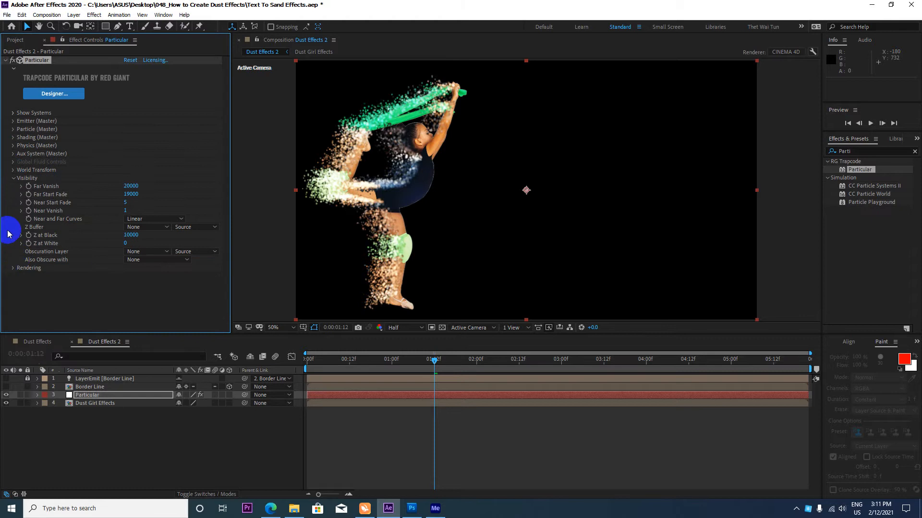
pyautogui.click(14, 179)
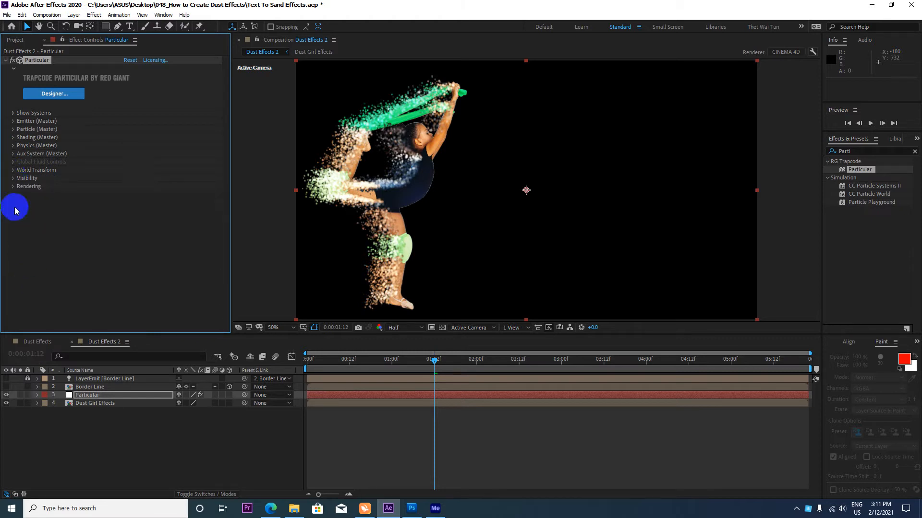
# Step: Expand the Turbulence Field under Physics (Master) Air and set its Affect Position to 20
pyautogui.click(14, 146)
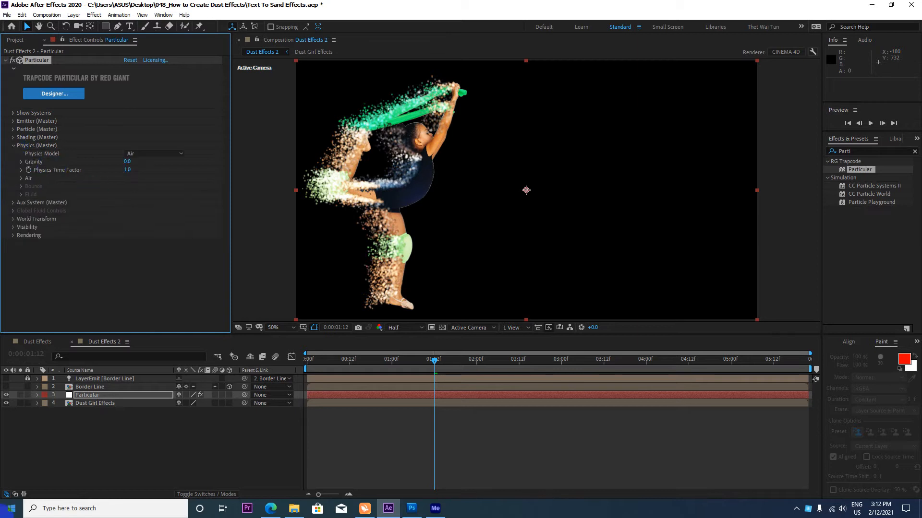
pyautogui.click(21, 179)
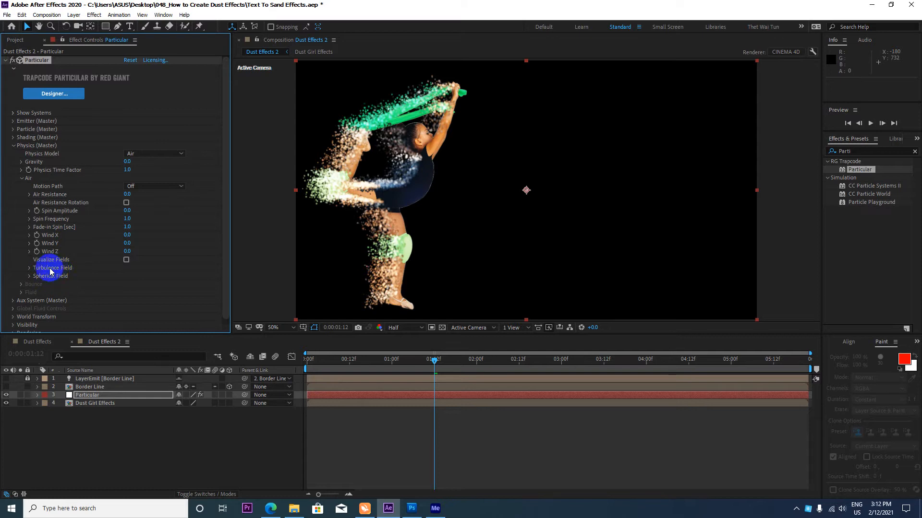
pyautogui.click(30, 267)
pyautogui.scroll(-2, 105, 260)
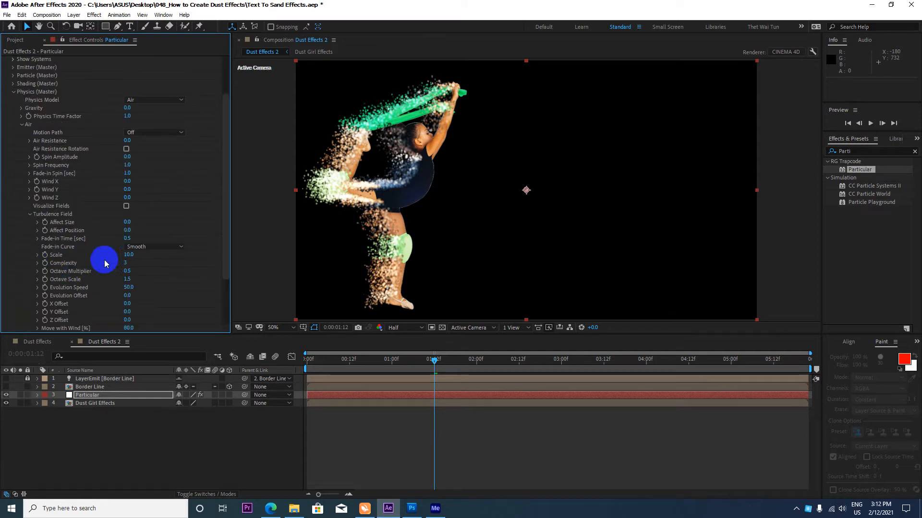
pyautogui.scroll(-1, 88, 230)
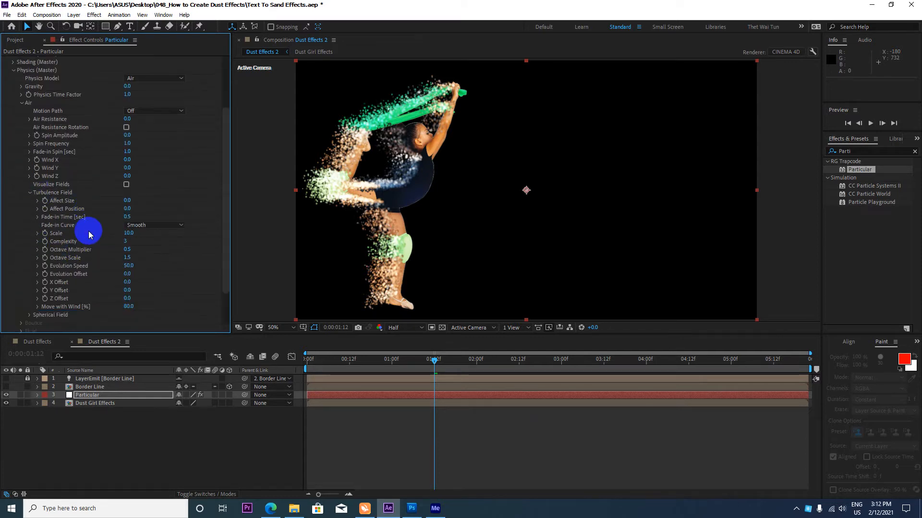
pyautogui.click(128, 208)
pyautogui.write('20')
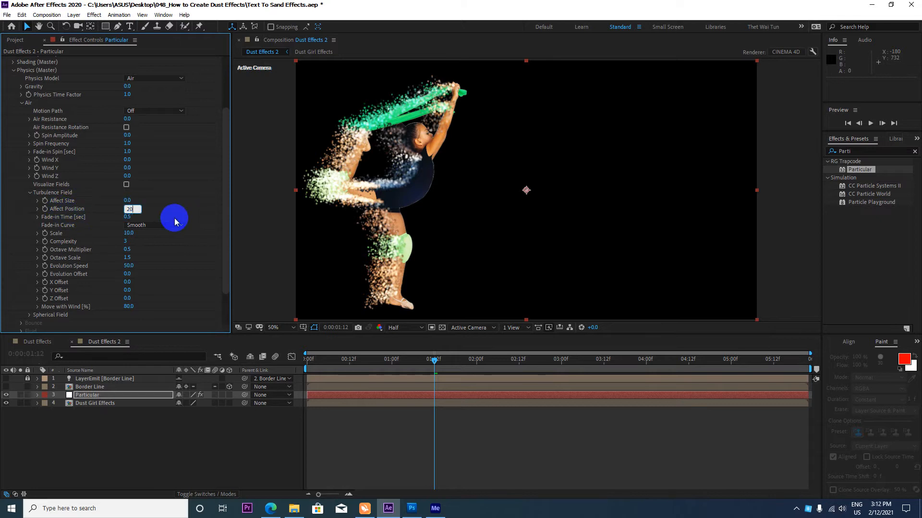
pyautogui.press('Return')
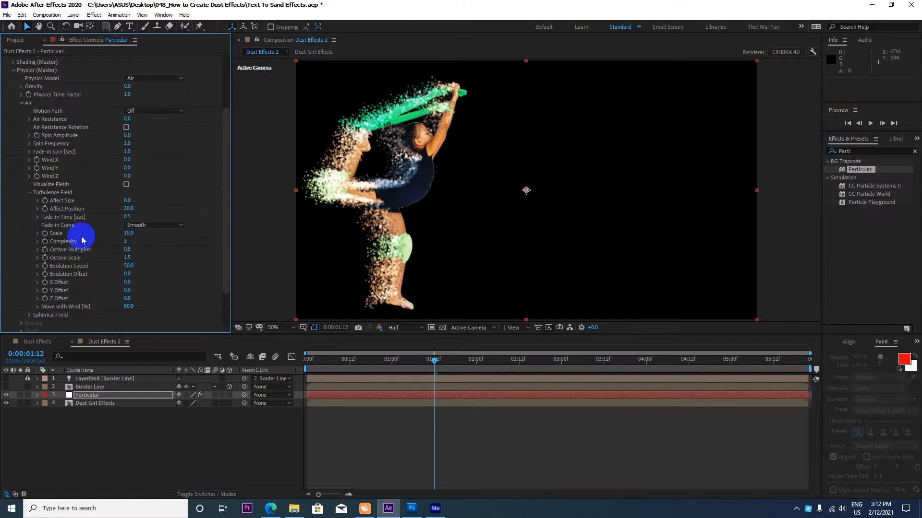
# Step: Try the Linear Fade-in Curve for the Turbulence Field, and set it back to Smooth
pyautogui.click(150, 225)
pyautogui.click(146, 236)
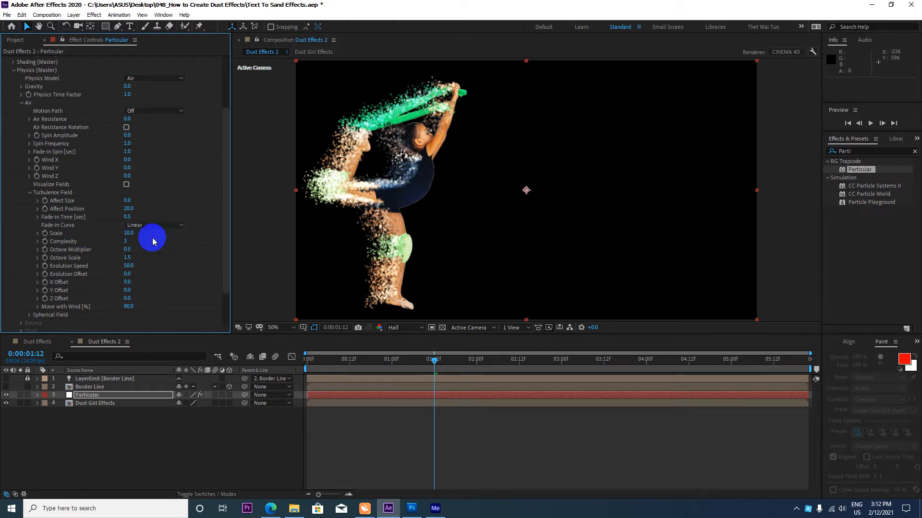
pyautogui.scroll(-2, 155, 243)
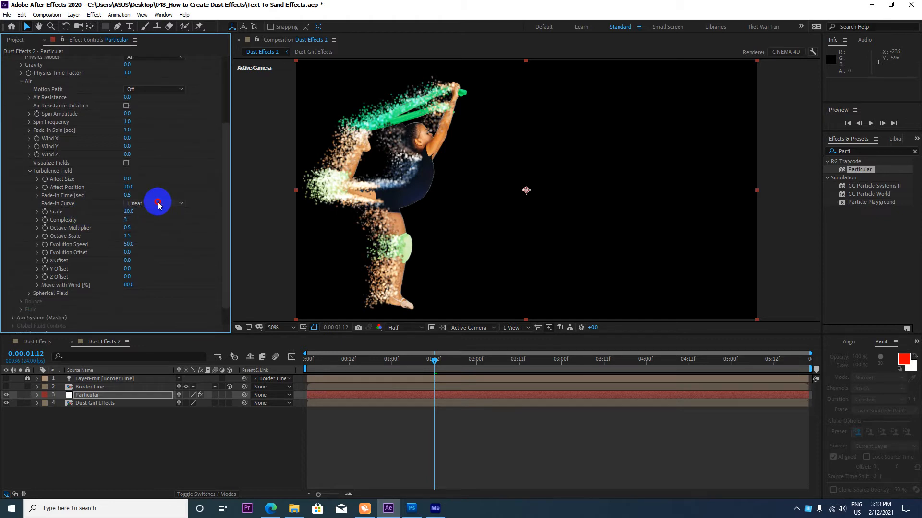
pyautogui.click(153, 224)
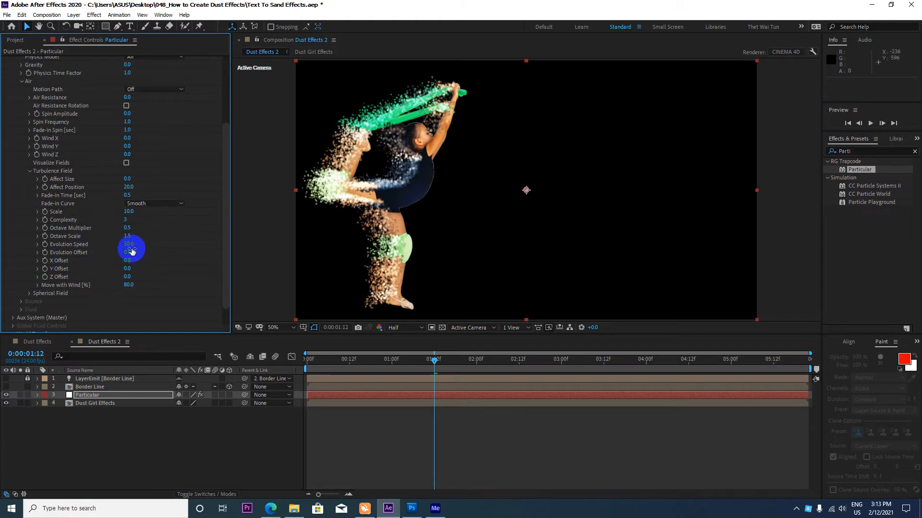
# Step: Preview the Dust Effects 2 animation from the first frame to check the particles' turbulence
pyautogui.scroll(4, 146, 237)
pyautogui.scroll(3, 146, 237)
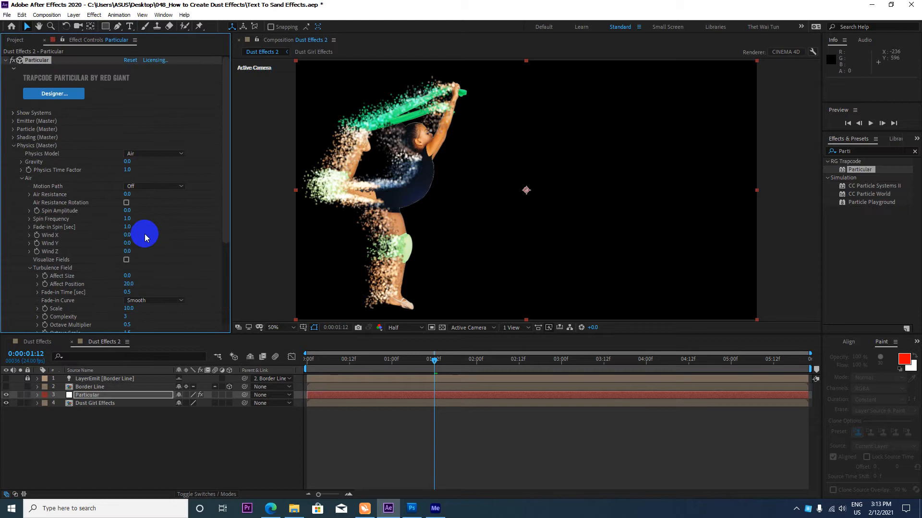
pyautogui.moveTo(434, 361); pyautogui.dragTo(164, 385)
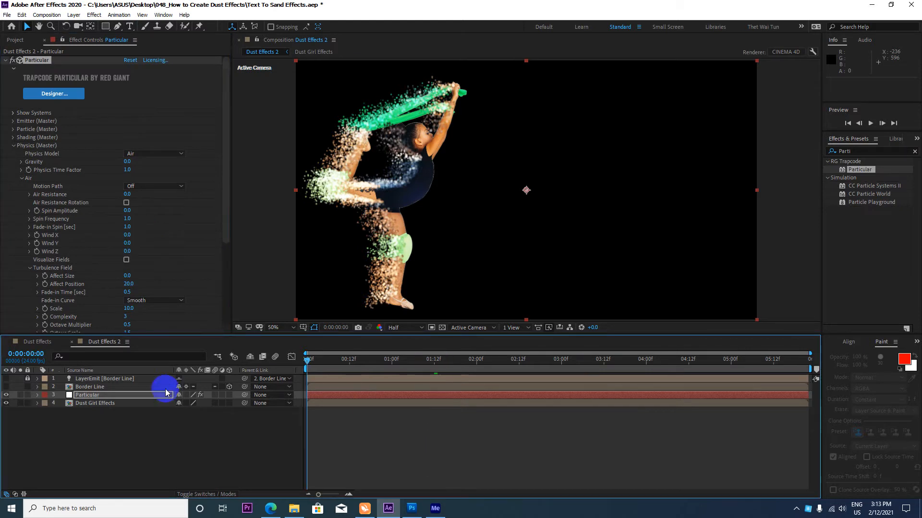
pyautogui.press('space')
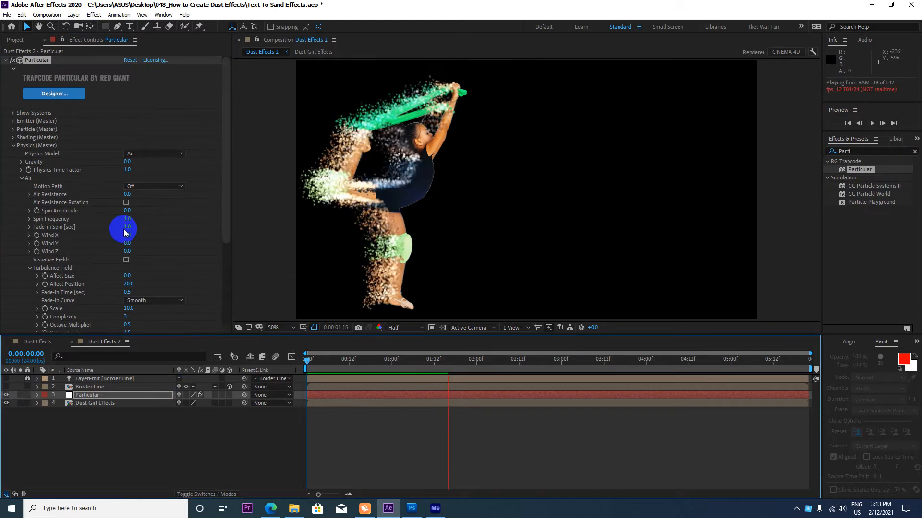
pyautogui.click(112, 221)
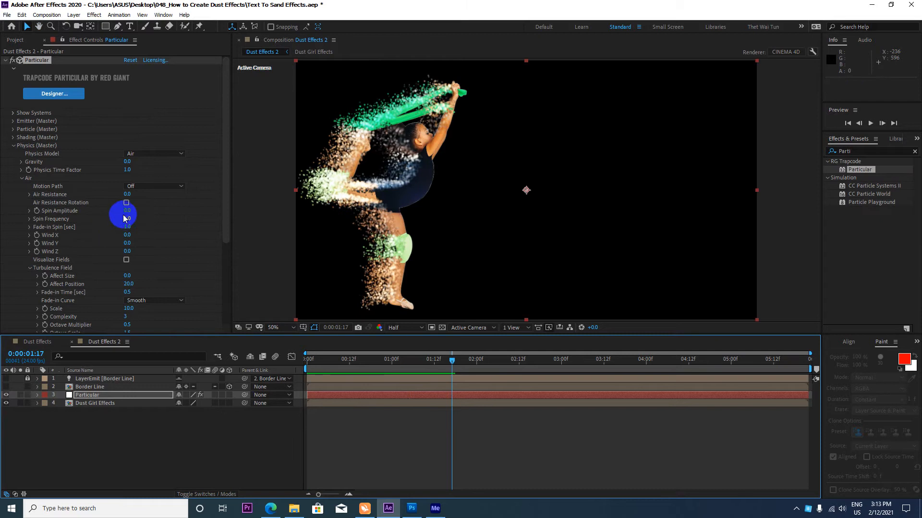
# Step: Collapse Physics, expand Particle (Master), and move the first middle point of the Size over Life curve earlier and lower for a steeper initial drop
pyautogui.click(13, 145)
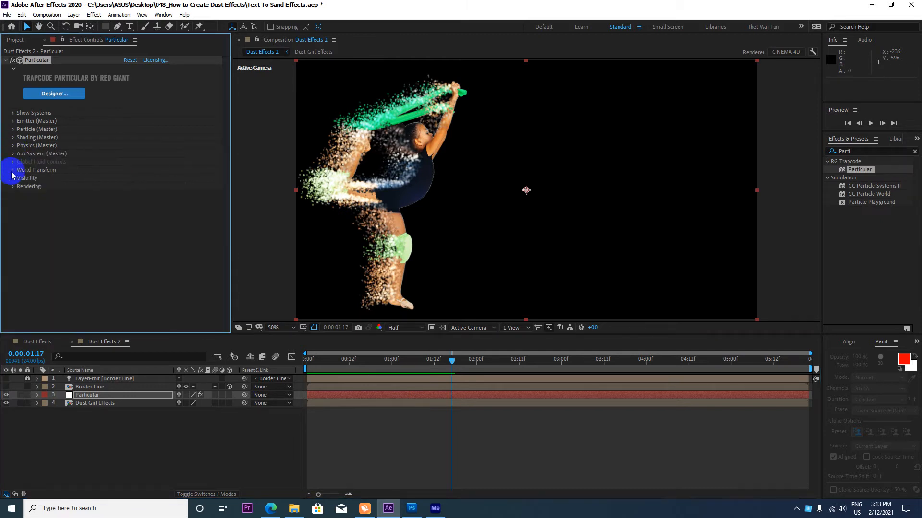
pyautogui.click(13, 130)
pyautogui.scroll(-3, 14, 134)
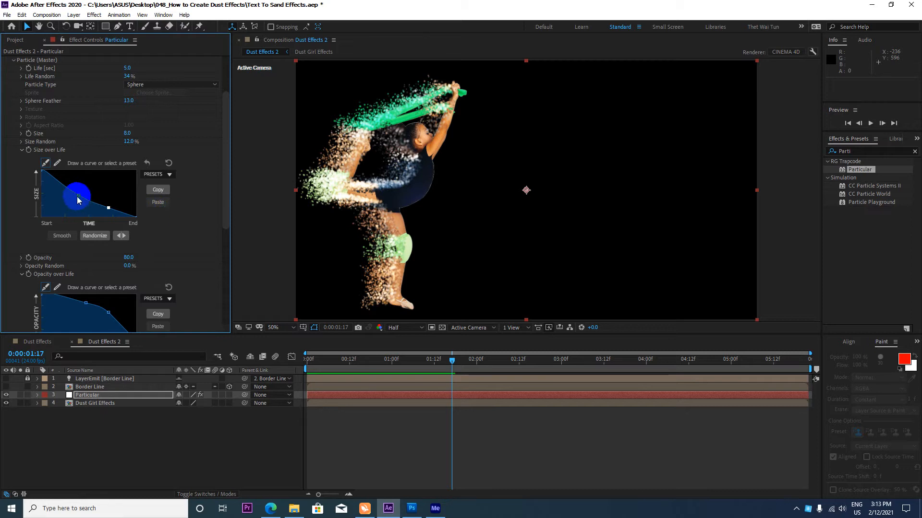
pyautogui.moveTo(79, 195); pyautogui.dragTo(86, 190)
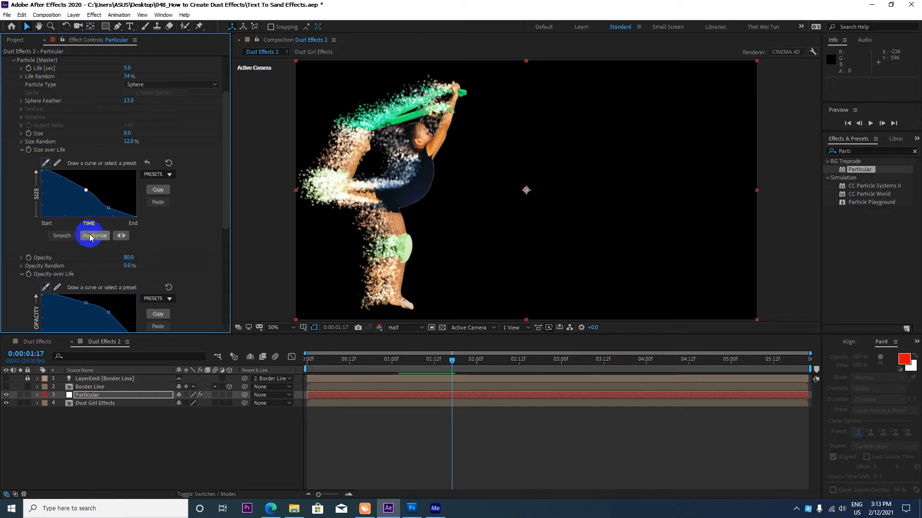
pyautogui.click(55, 190)
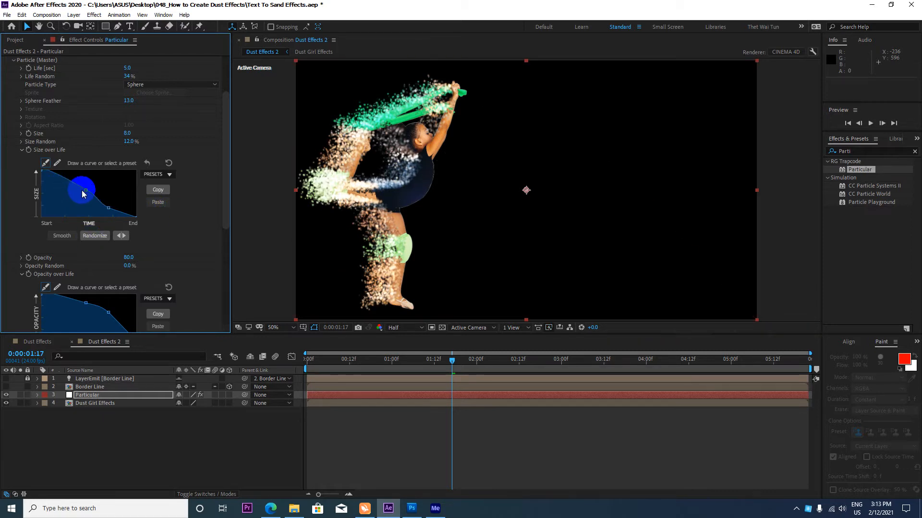
pyautogui.moveTo(86, 190); pyautogui.dragTo(64, 199)
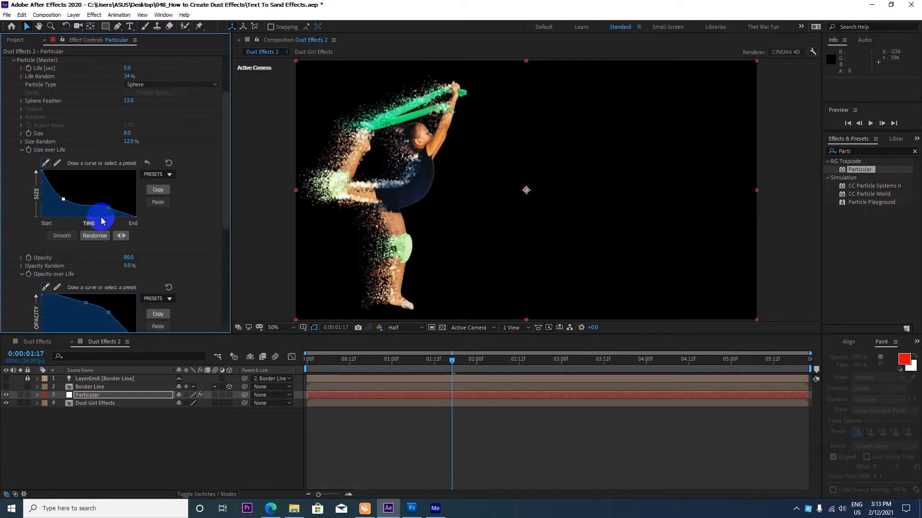
# Step: Compare with the finished Dust Effects composition, and set the particle Size to 5 in Dust Effects 2
pyautogui.click(38, 342)
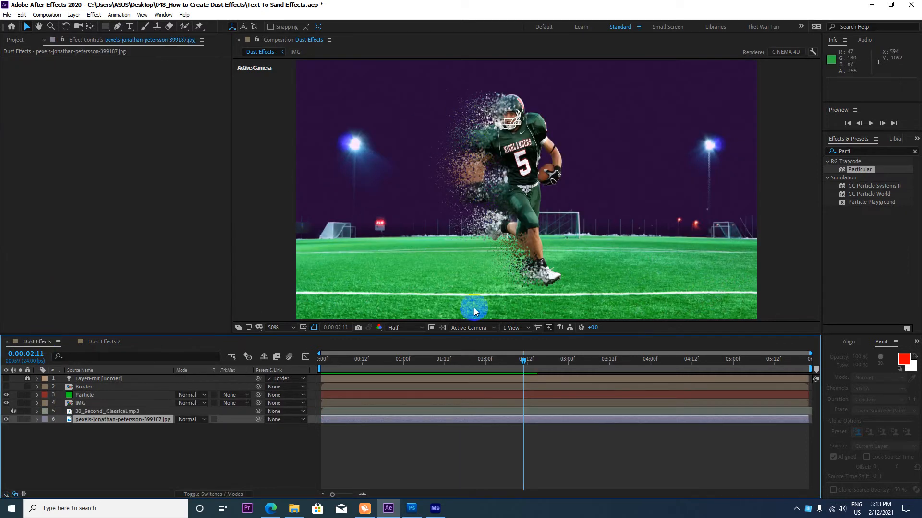
pyautogui.click(99, 342)
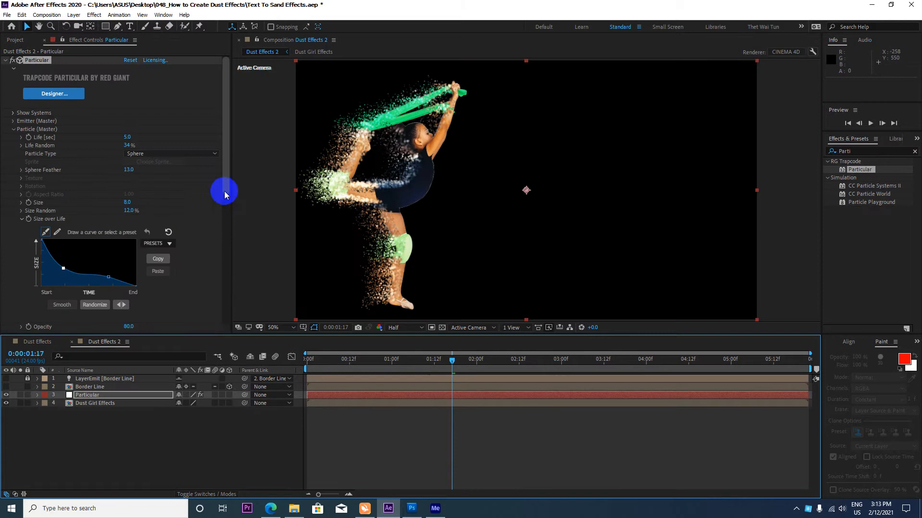
pyautogui.click(127, 202)
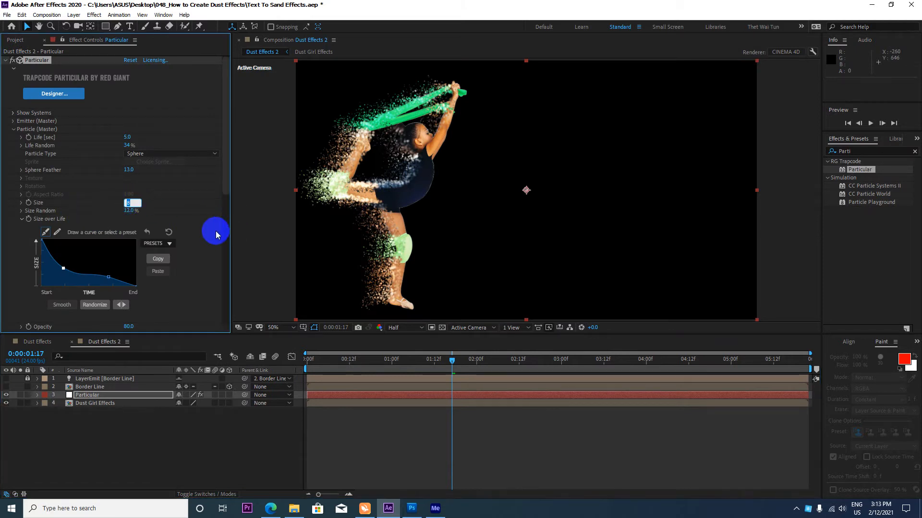
pyautogui.write('5')
pyautogui.press('Return')
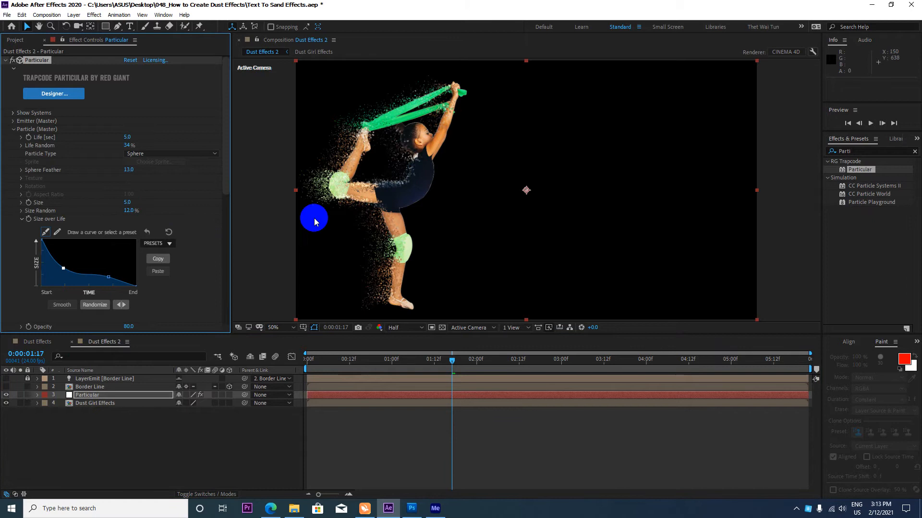
# Step: Preview the gymnast's dust effect from the first frame to check the finer particles
pyautogui.scroll(-2, 396, 165)
pyautogui.scroll(2, 397, 160)
pyautogui.scroll(-1, 418, 161)
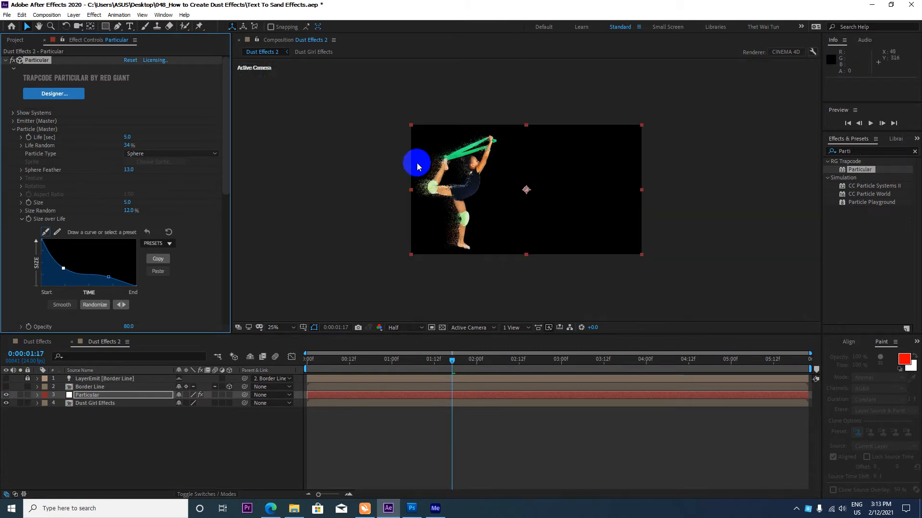
pyautogui.press('Home')
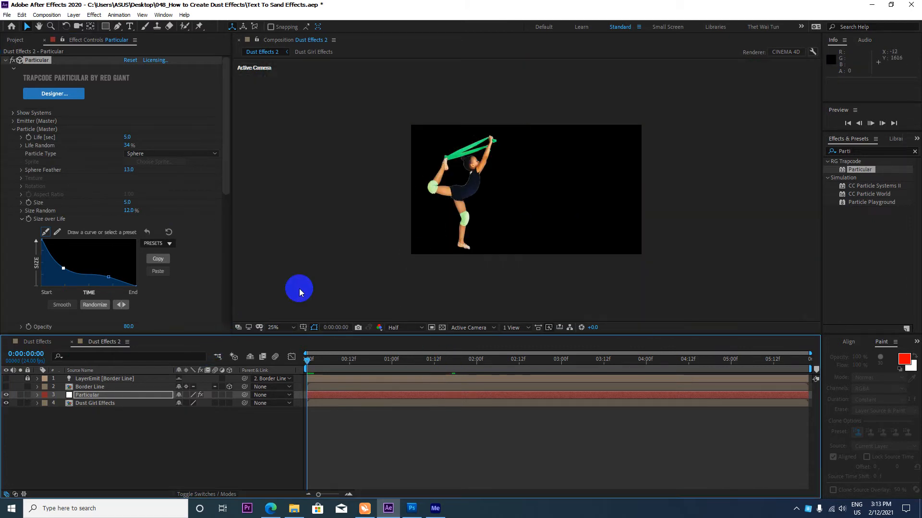
pyautogui.press('space')
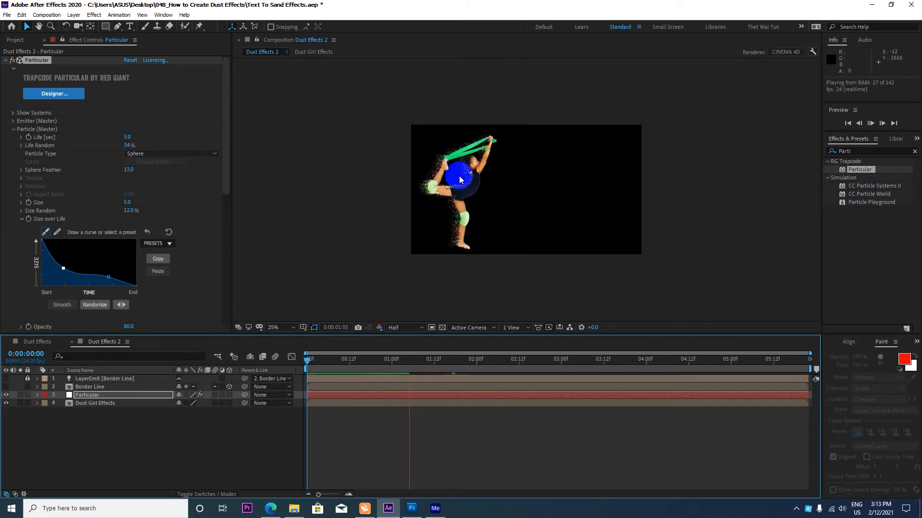
pyautogui.press('space')
pyautogui.scroll(1, 463, 192)
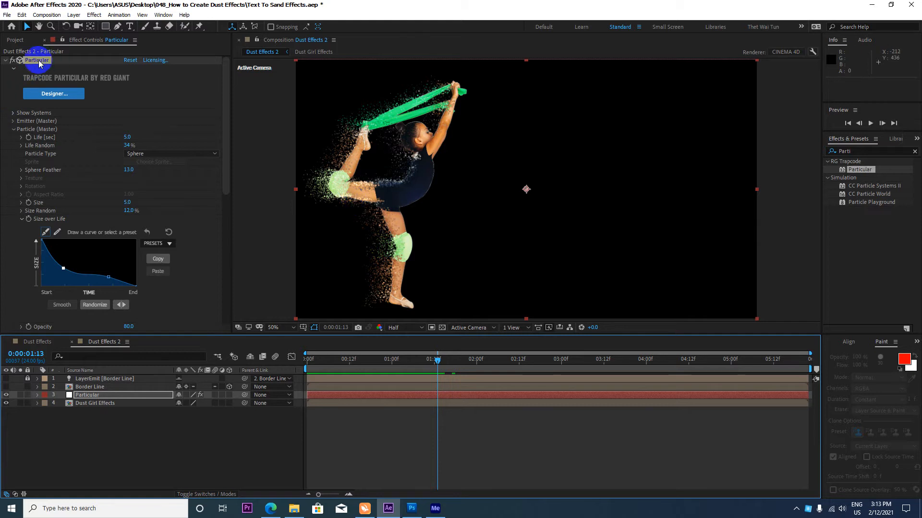
# Step: Switch to Microsoft Edge and open Google and the bookmarked Kannanasoft site in new tabs
pyautogui.click(270, 508)
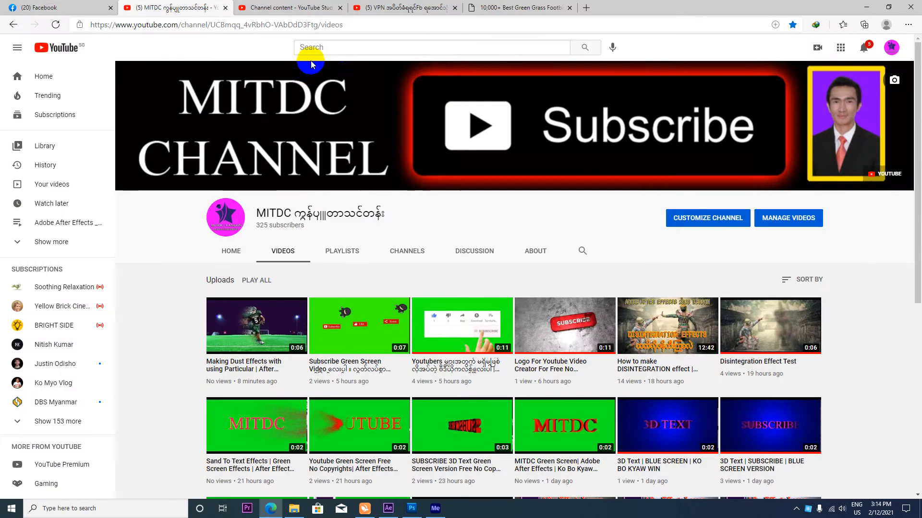
pyautogui.click(586, 7)
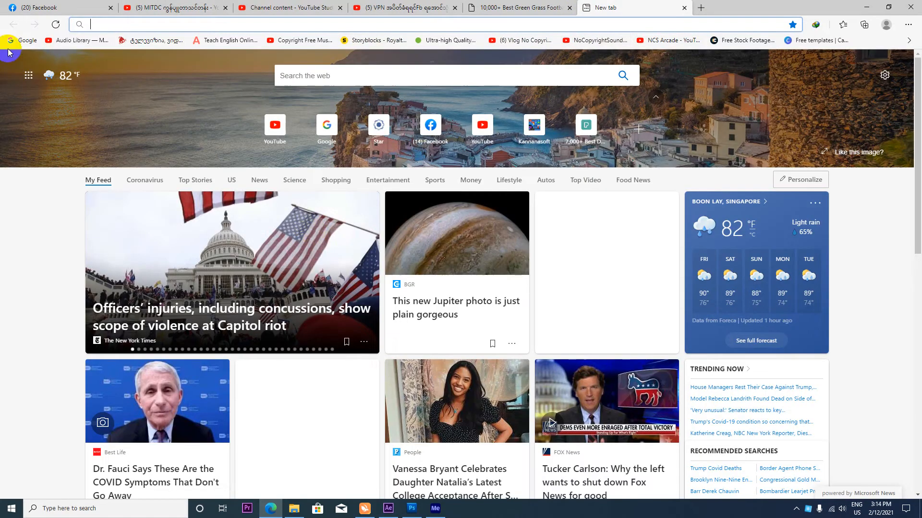
pyautogui.click(27, 40)
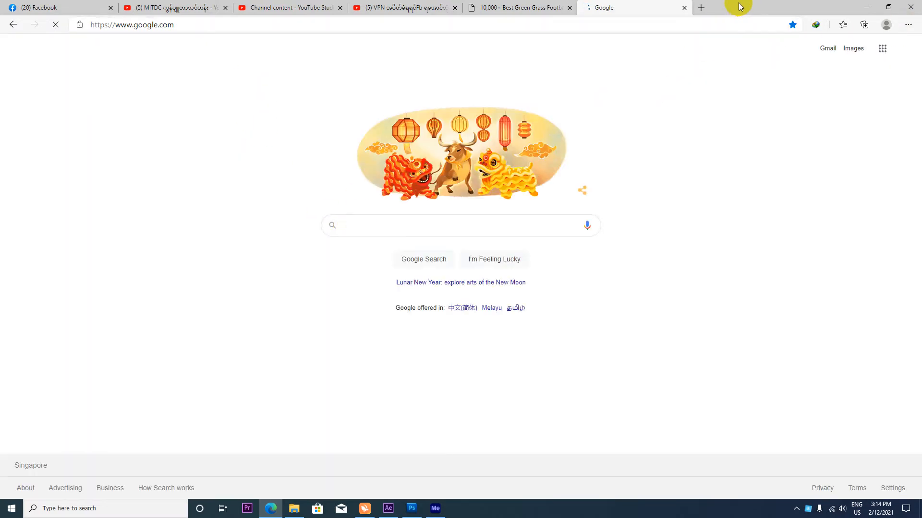
pyautogui.click(701, 8)
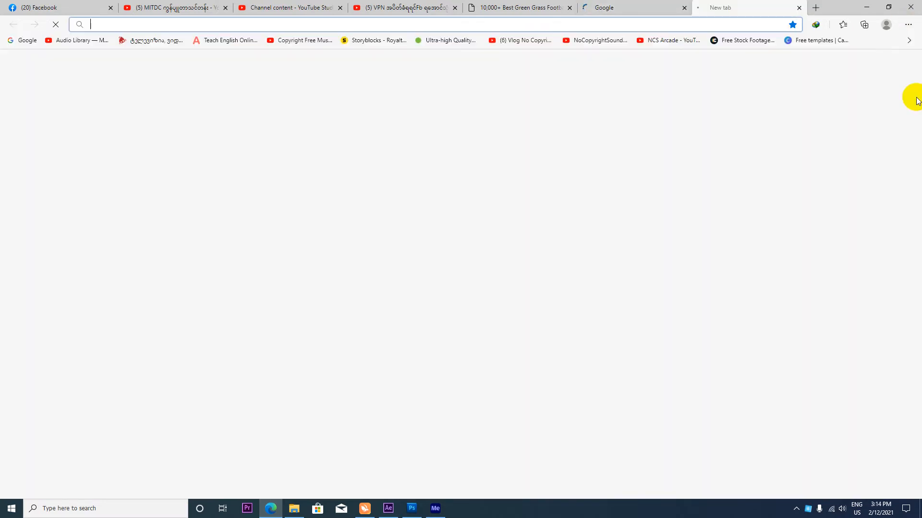
pyautogui.click(908, 40)
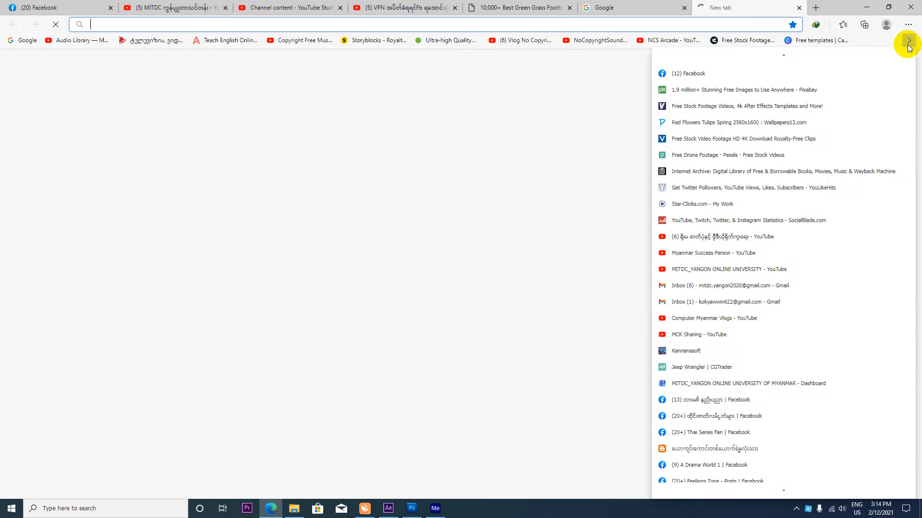
pyautogui.click(687, 350)
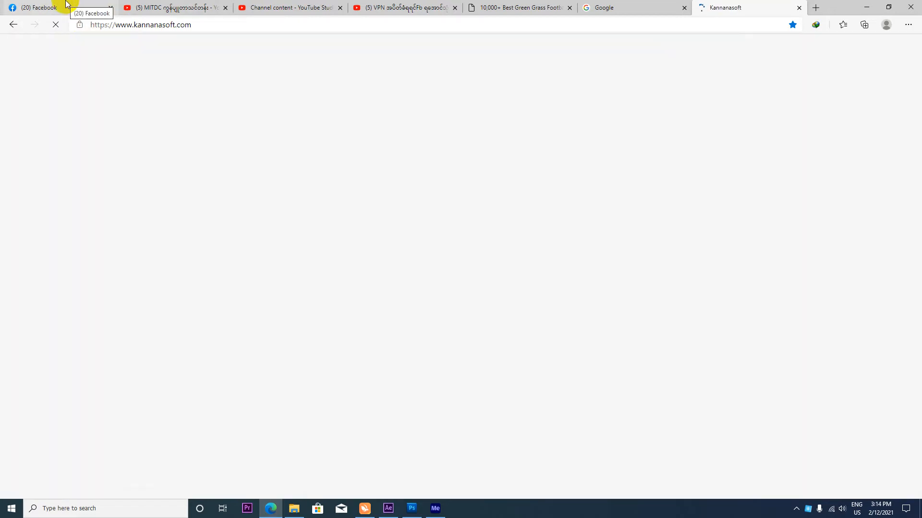
# Step: Look over the Facebook home feed while Kannanasoft loads, and minimize the browser
pyautogui.click(66, 5)
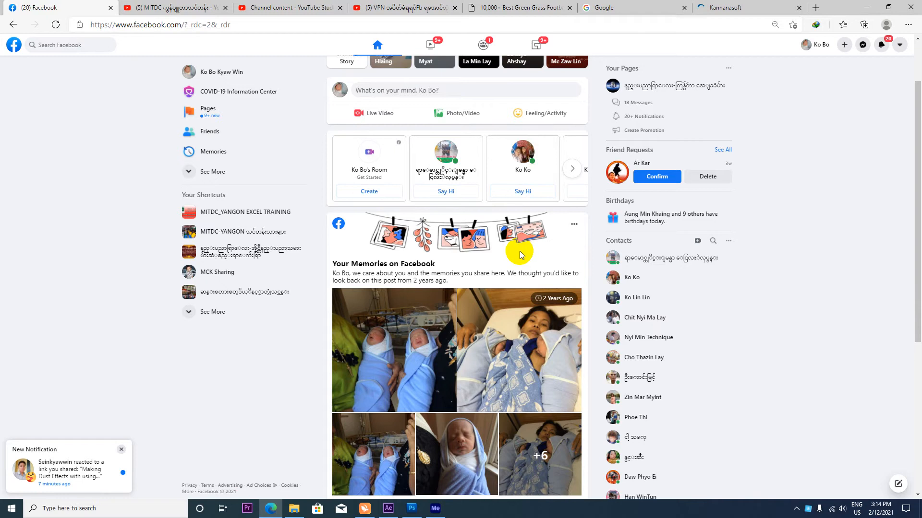
pyautogui.scroll(2, 520, 254)
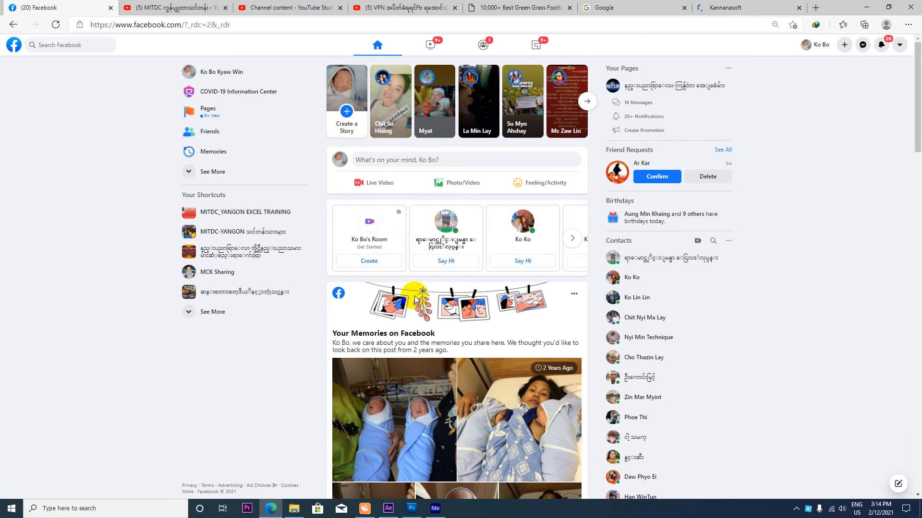
pyautogui.click(745, 5)
pyautogui.click(867, 7)
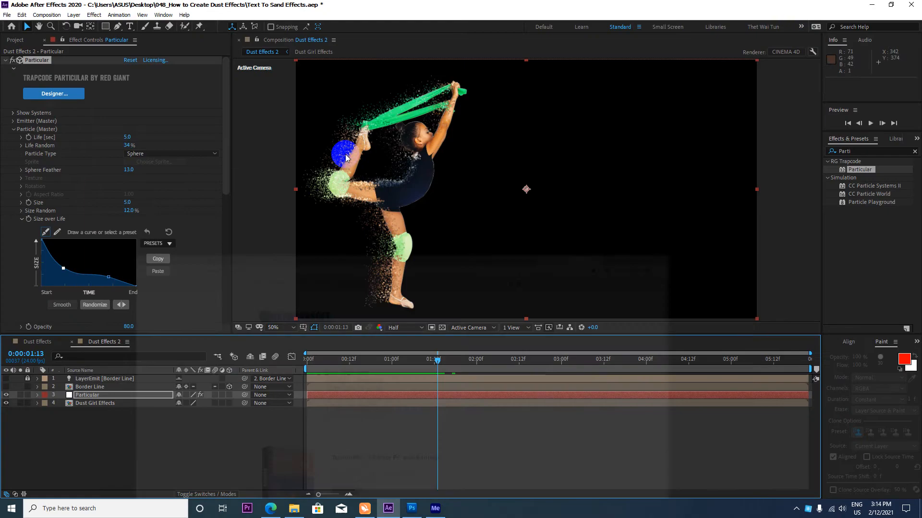
# Step: Minimize After Effects and bring up Turbo VPN to examine its connection status and server list, and minimize it again
pyautogui.click(871, 5)
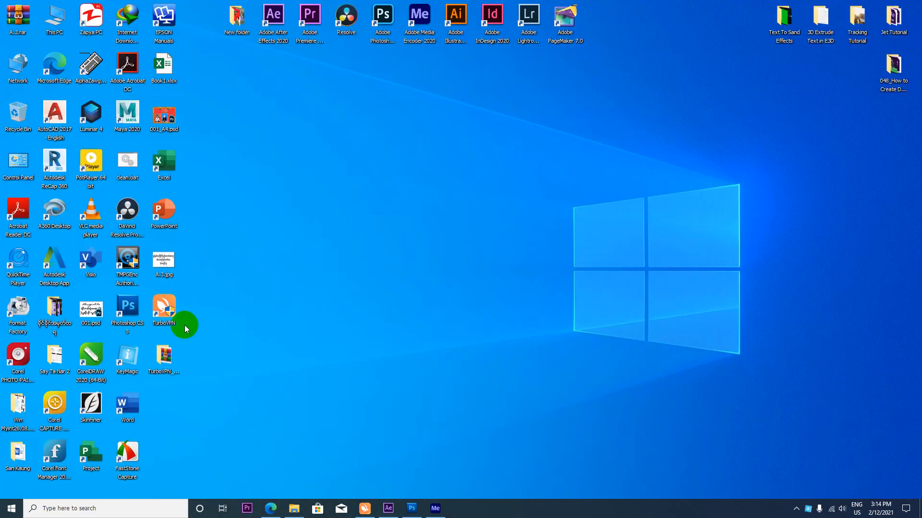
pyautogui.click(161, 312)
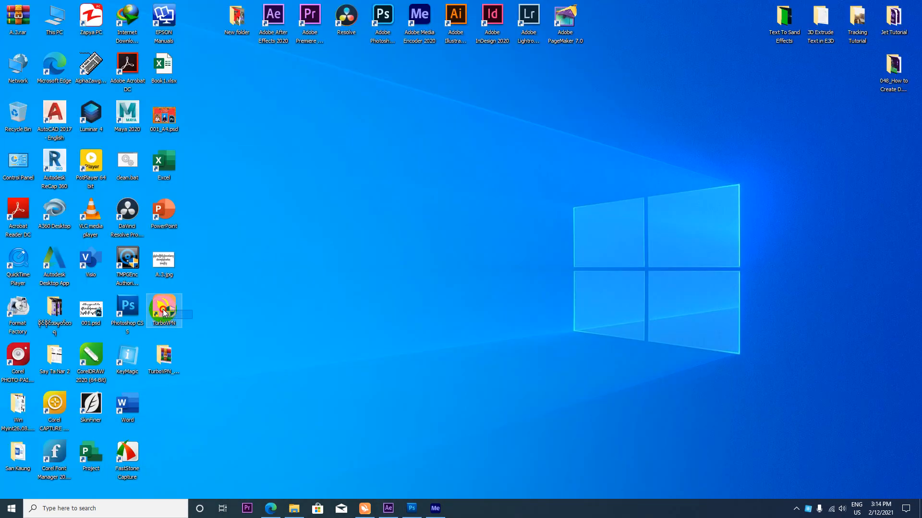
pyautogui.moveTo(163, 310); pyautogui.dragTo(163, 310)
pyautogui.click(274, 409)
pyautogui.click(363, 509)
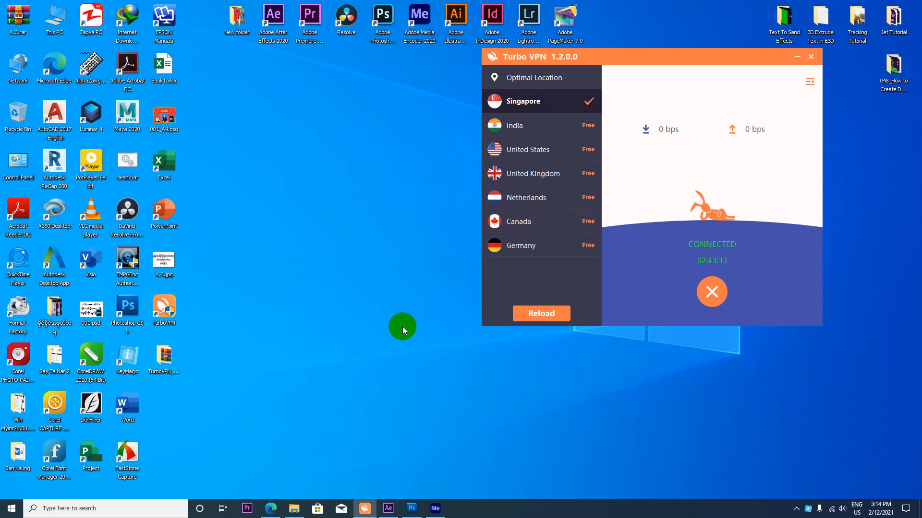
pyautogui.click(550, 108)
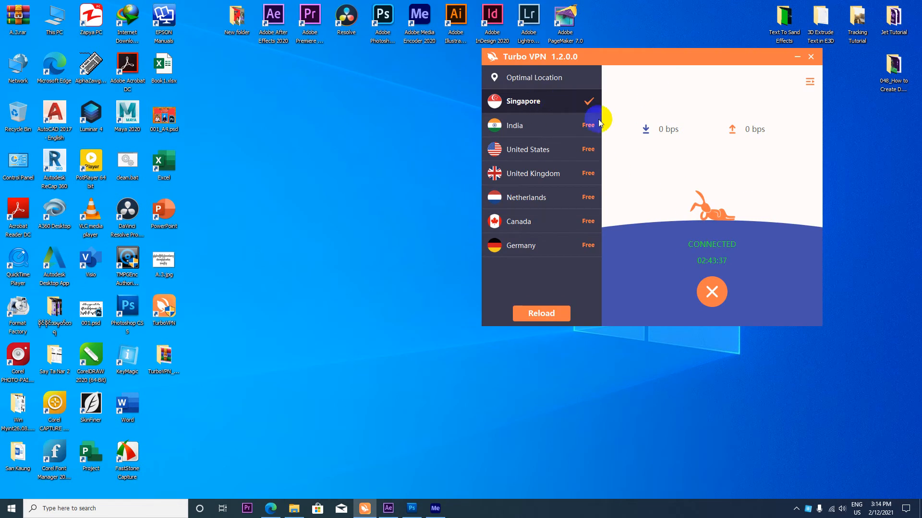
pyautogui.click(797, 56)
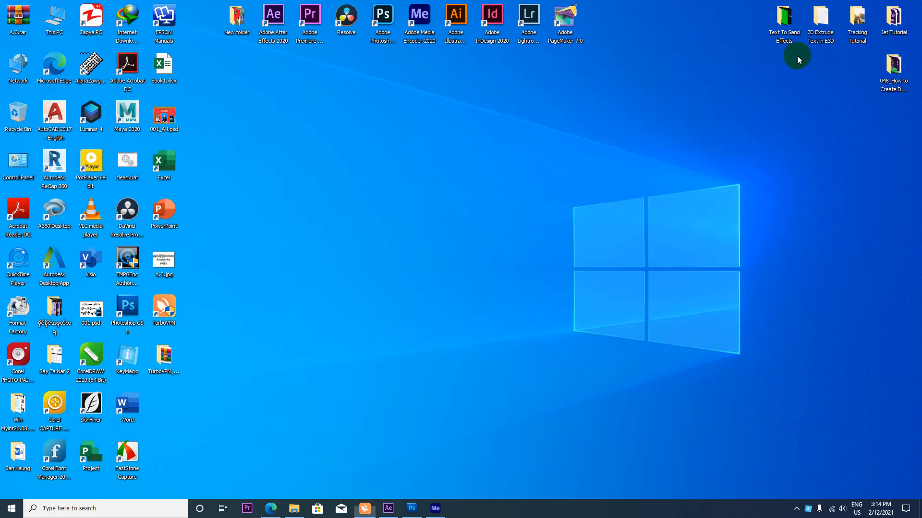
# Step: Switch back to Microsoft Edge and check that the Facebook home feed loads through the VPN
pyautogui.click(271, 510)
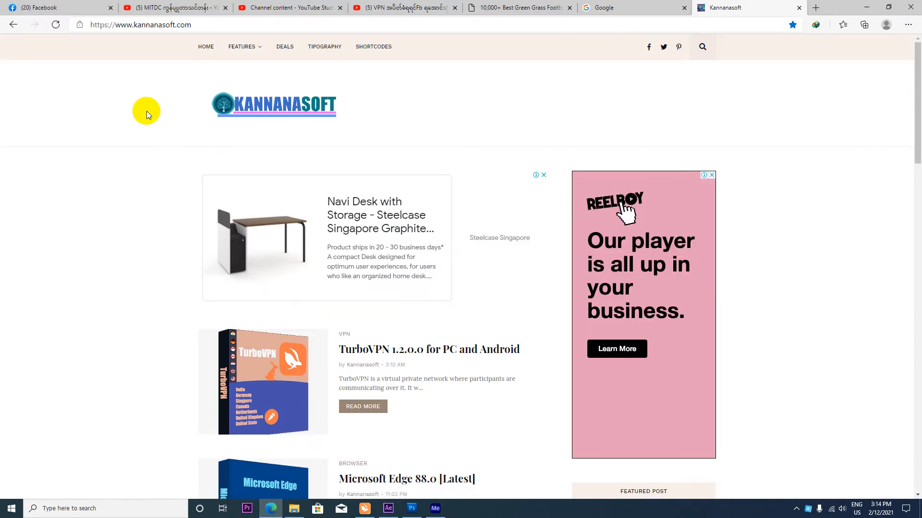
pyautogui.click(101, 8)
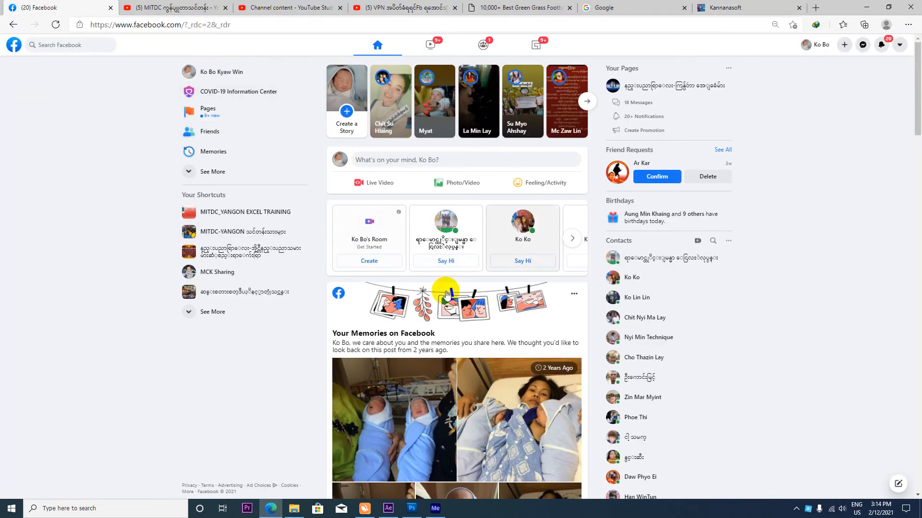
pyautogui.scroll(-1, 511, 249)
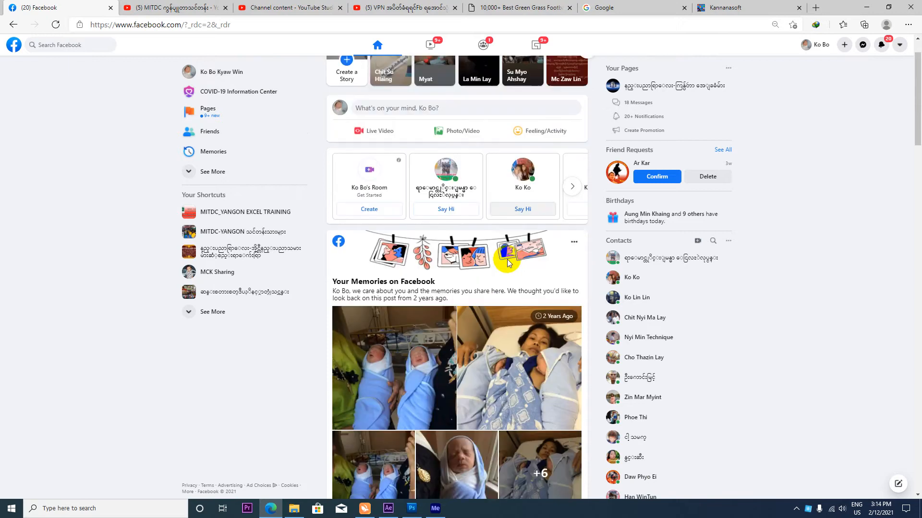
pyautogui.scroll(1, 511, 249)
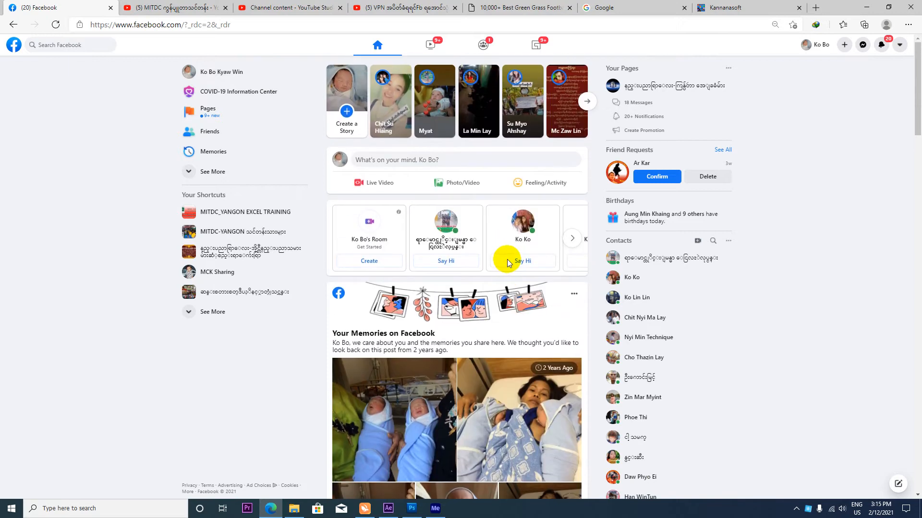
# Step: Browse the software posts on the Kannanasoft home page, from TurboVPN 1.2.0.0 down to PhotoPad Image Editor Pro
pyautogui.click(747, 8)
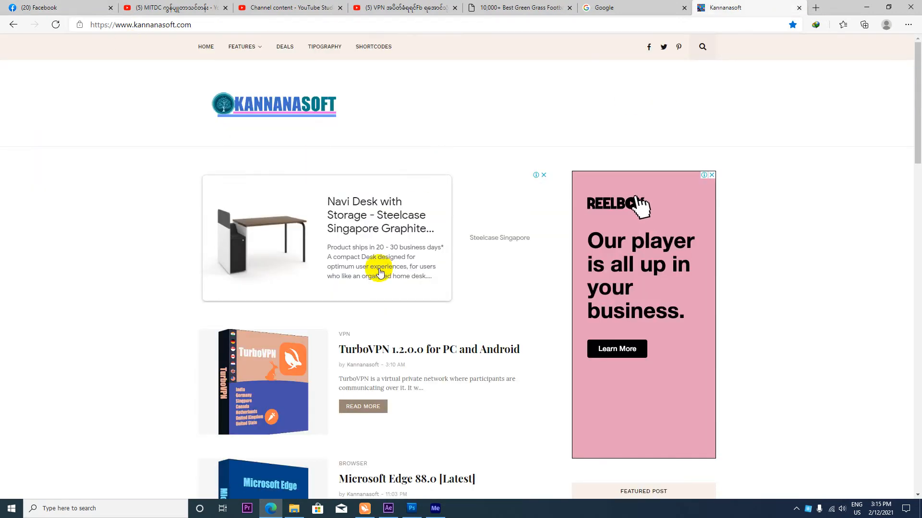
pyautogui.scroll(-3, 376, 263)
pyautogui.scroll(-1, 379, 164)
pyautogui.scroll(-1, 430, 212)
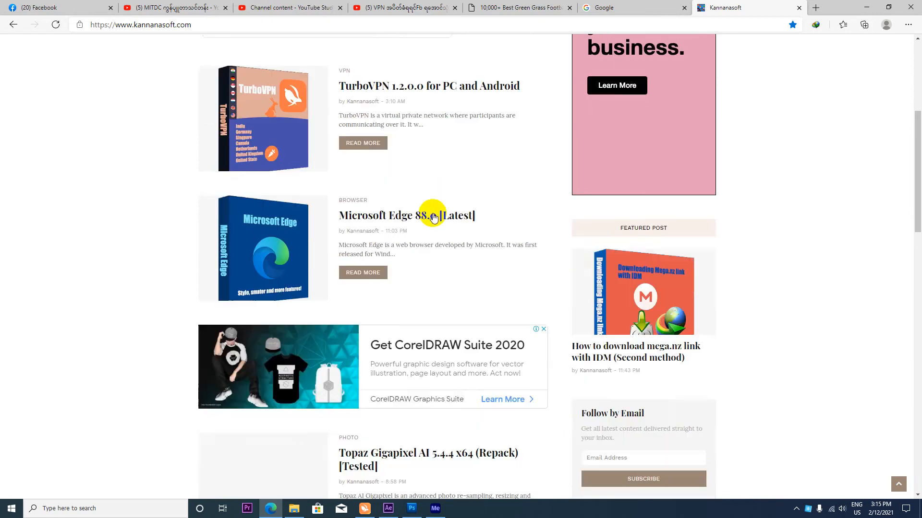
pyautogui.scroll(-1, 402, 155)
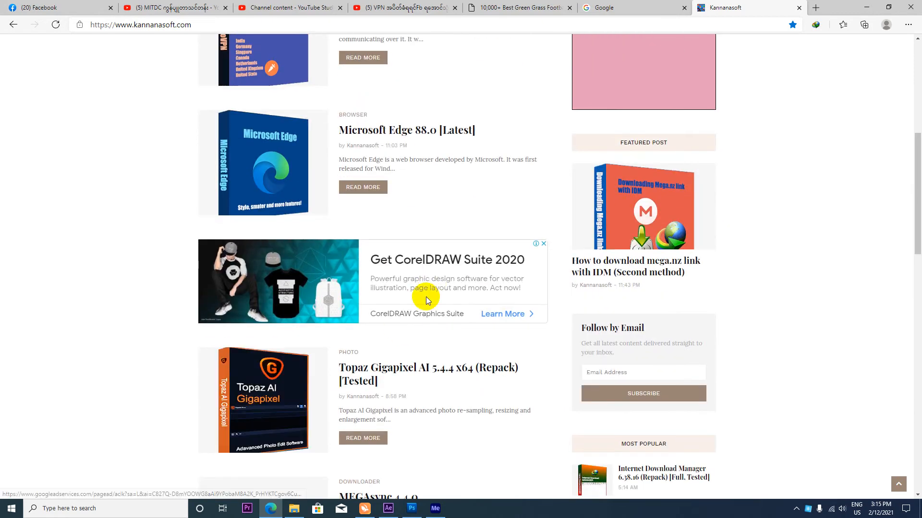
pyautogui.scroll(1, 427, 296)
pyautogui.scroll(-3, 428, 298)
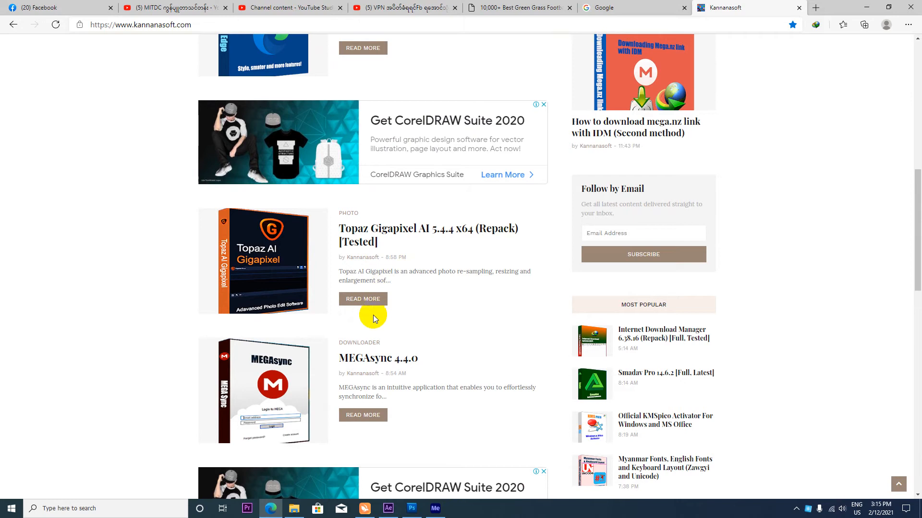
pyautogui.scroll(1, 367, 238)
pyautogui.scroll(-3, 367, 235)
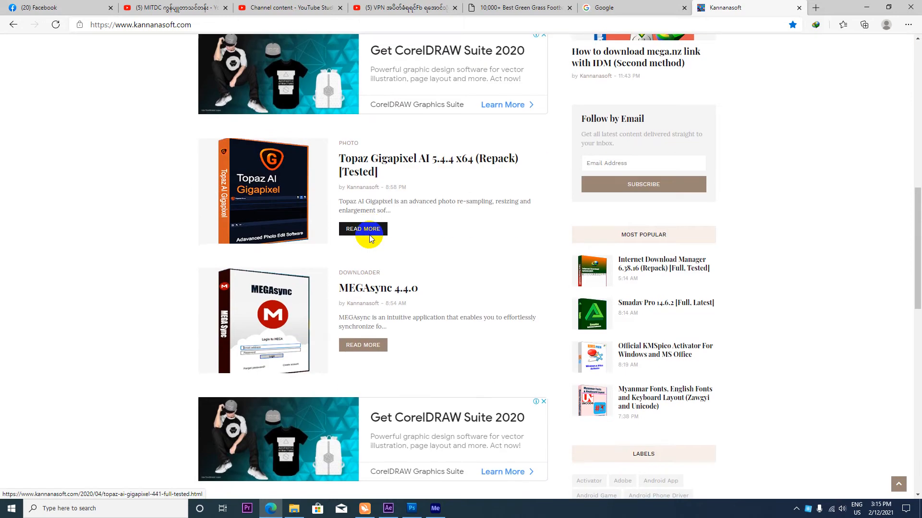
pyautogui.scroll(-1, 353, 276)
pyautogui.scroll(-3, 353, 288)
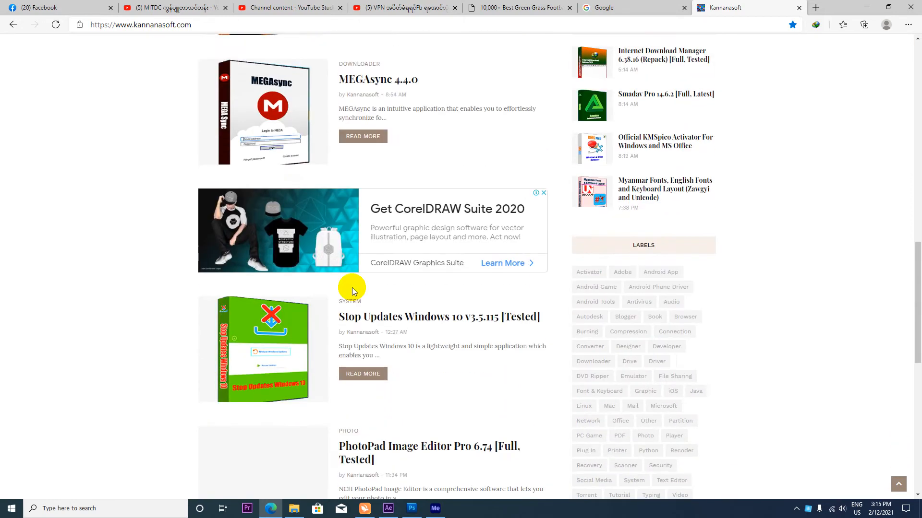
pyautogui.scroll(14, 347, 288)
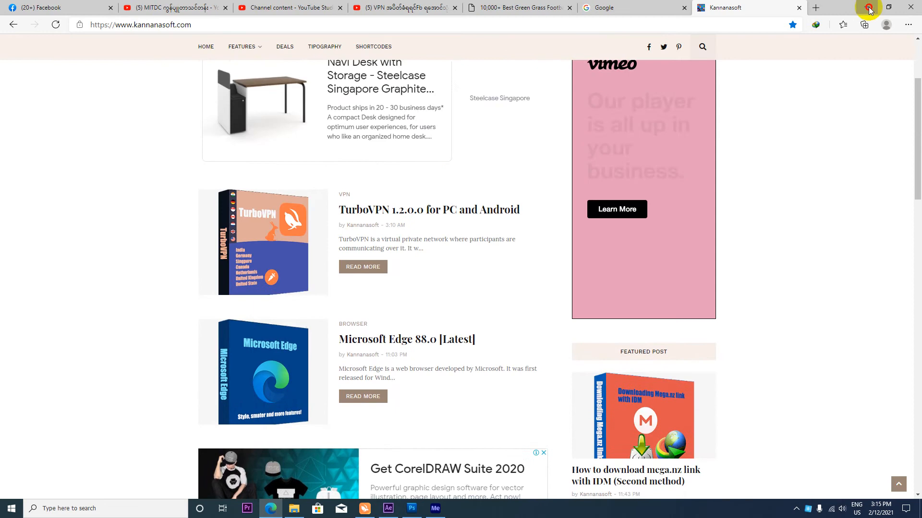
# Step: Switch back to After Effects and preview the finished Dust Effects composition of the football player from the first frame
pyautogui.click(867, 7)
pyautogui.rightClick(218, 287)
pyautogui.click(231, 298)
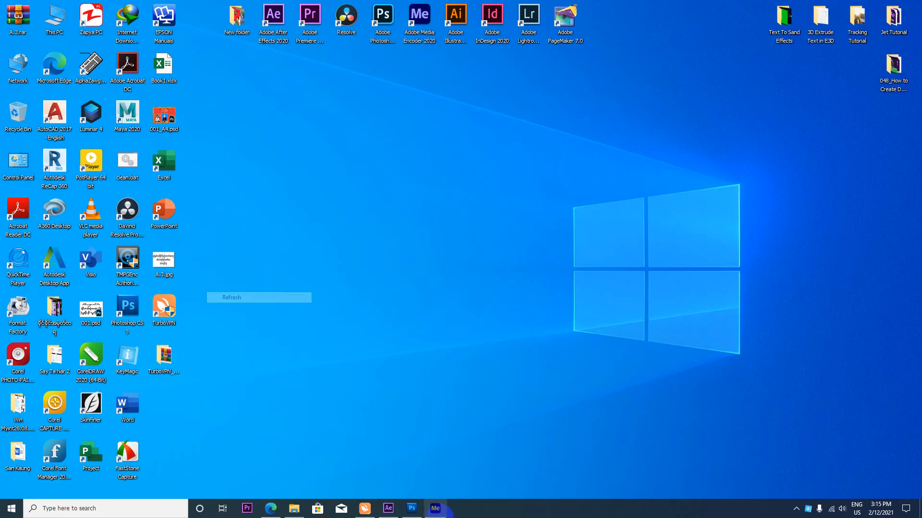
pyautogui.click(388, 508)
pyautogui.click(27, 341)
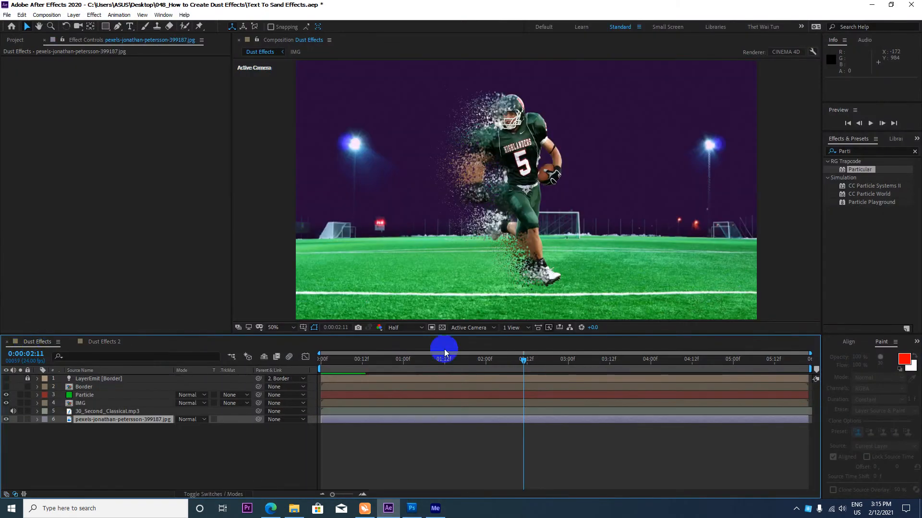
pyautogui.press('space')
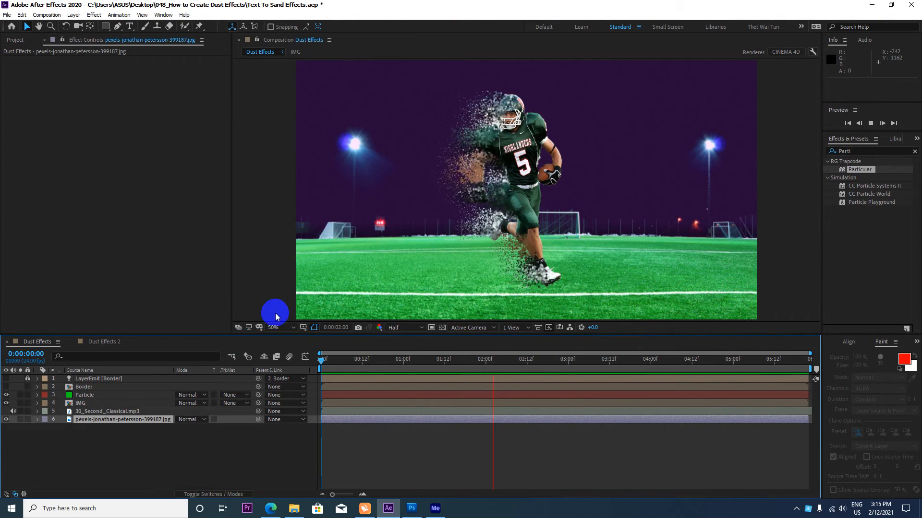
pyautogui.press('space')
# Step: Add 30_Second_Classical.mp3 from the Sound folder beneath the Dust Effects 2 layers, and preview the composition with audio from the first frame
pyautogui.click(93, 344)
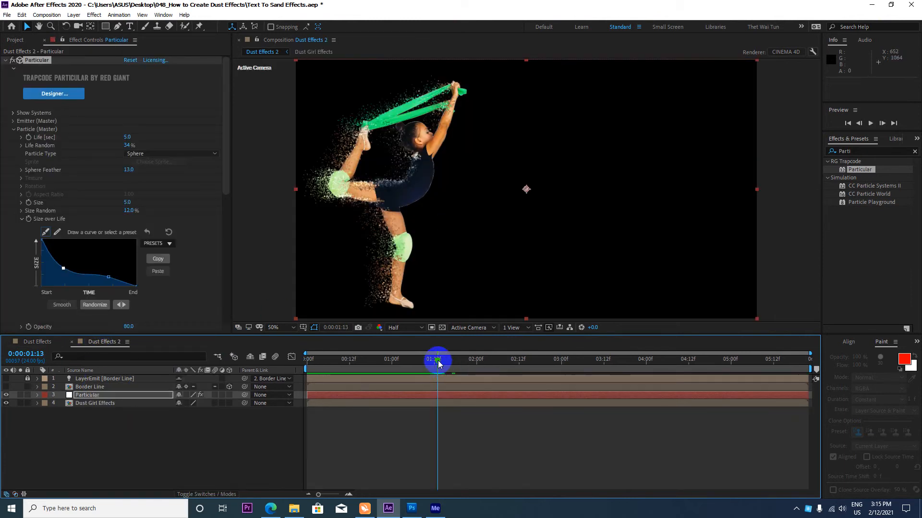
pyautogui.moveTo(435, 359); pyautogui.dragTo(235, 358)
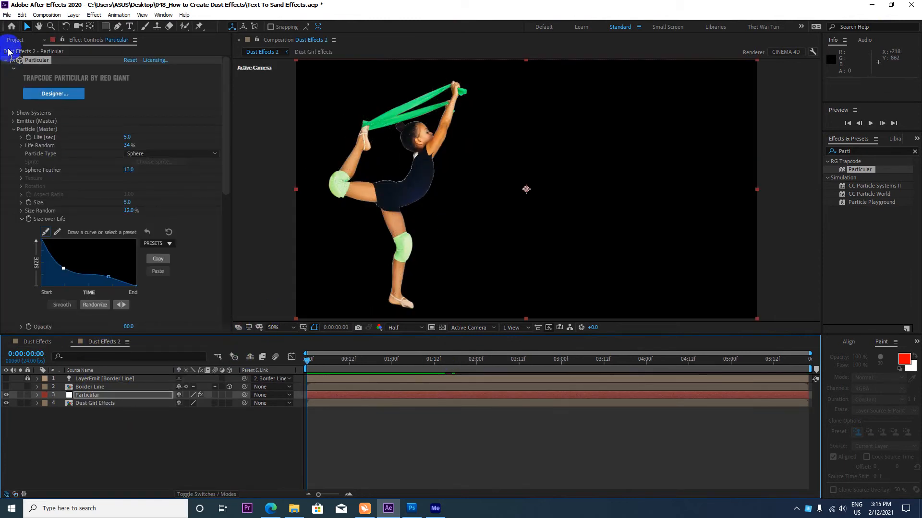
pyautogui.click(15, 40)
pyautogui.click(12, 248)
pyautogui.click(27, 209)
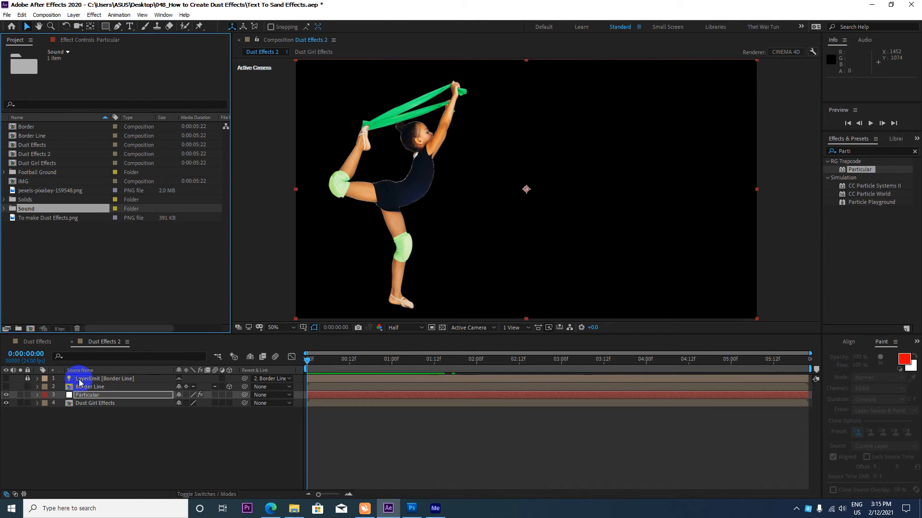
pyautogui.moveTo(46, 212); pyautogui.dragTo(83, 443)
pyautogui.press('space')
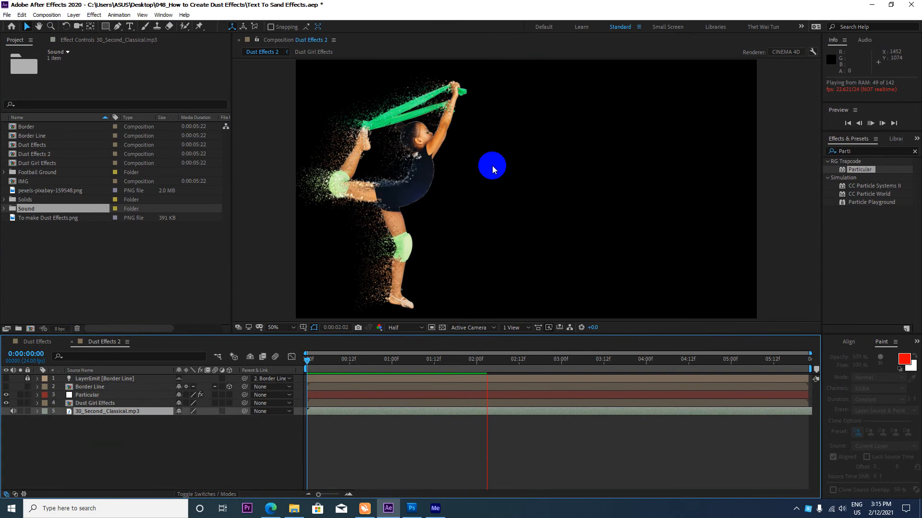
pyautogui.press('space')
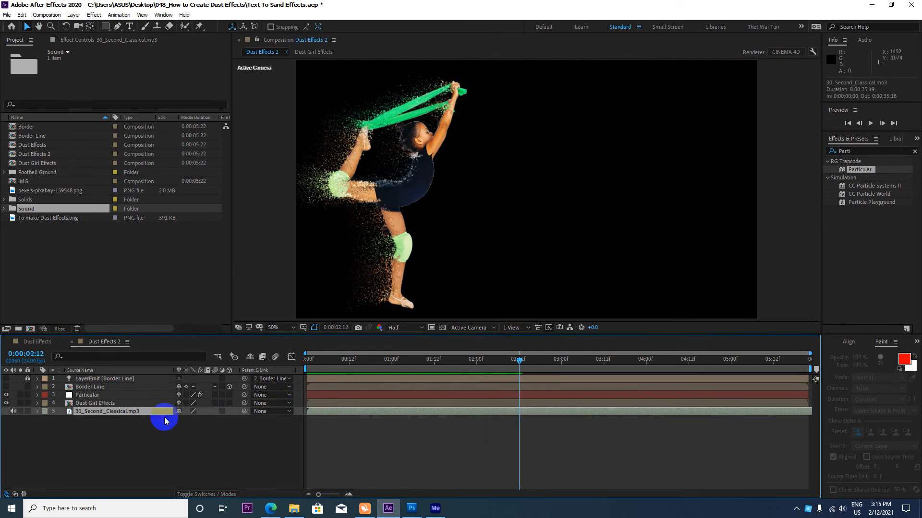
# Step: Set the Audio Levels of 30_Second_Classical.mp3 to -5 dB and start keyframing them at 0:00:00:16
pyautogui.press('l')
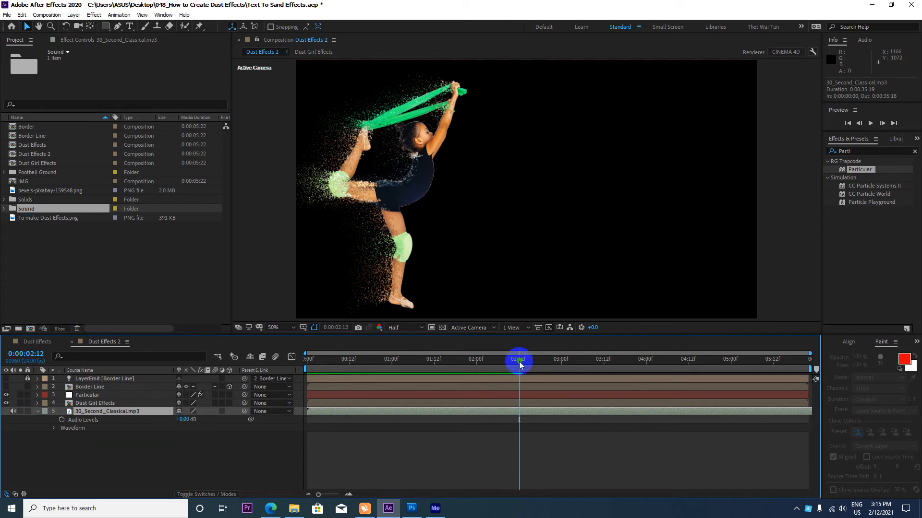
pyautogui.moveTo(519, 361); pyautogui.dragTo(363, 382)
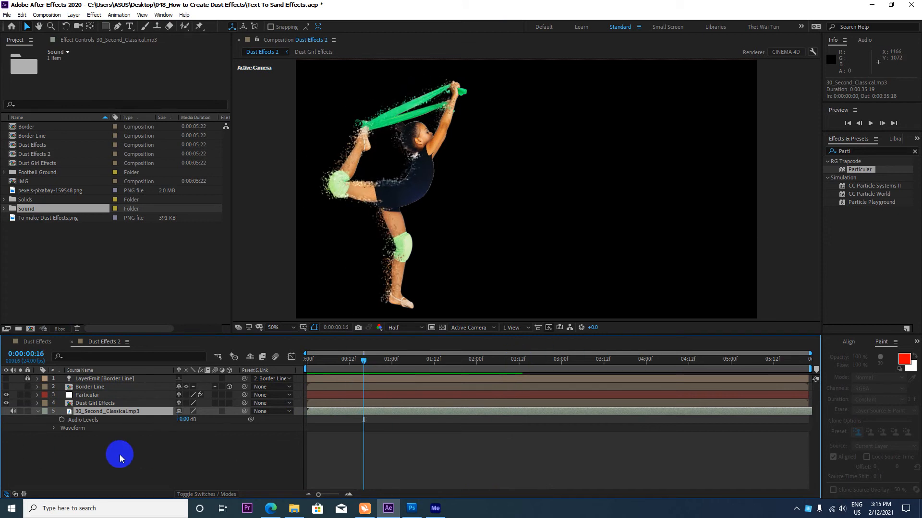
pyautogui.click(179, 421)
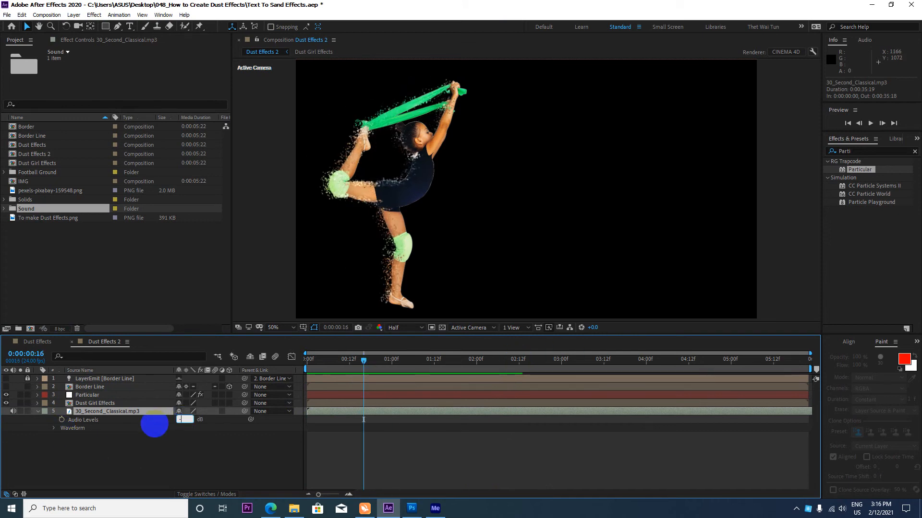
pyautogui.write('-5')
pyautogui.click(154, 424)
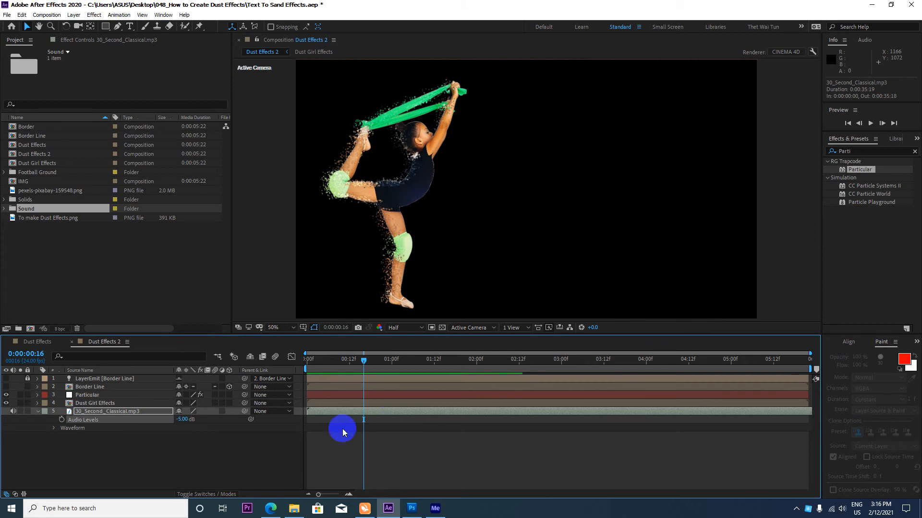
pyautogui.click(62, 421)
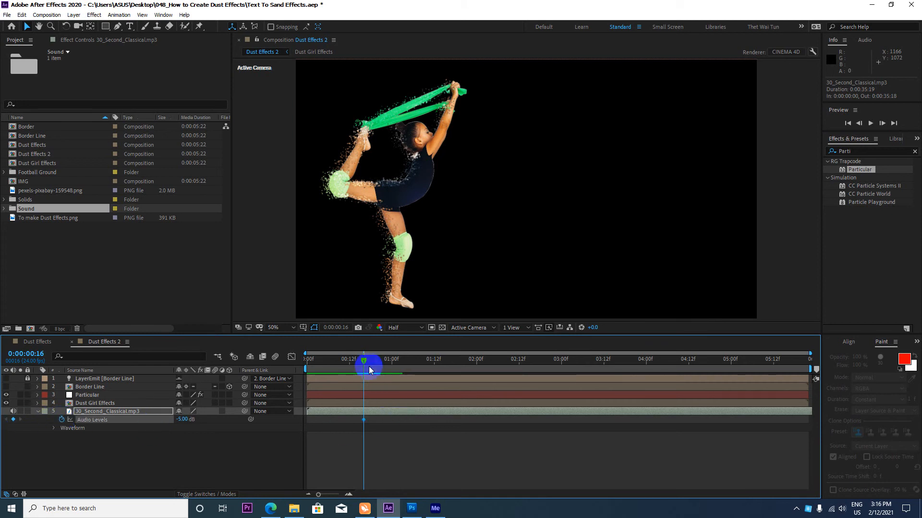
# Step: Add an Audio Levels keyframe of -192 dB at the first frame so the music fades in from silence
pyautogui.moveTo(363, 361); pyautogui.dragTo(268, 380)
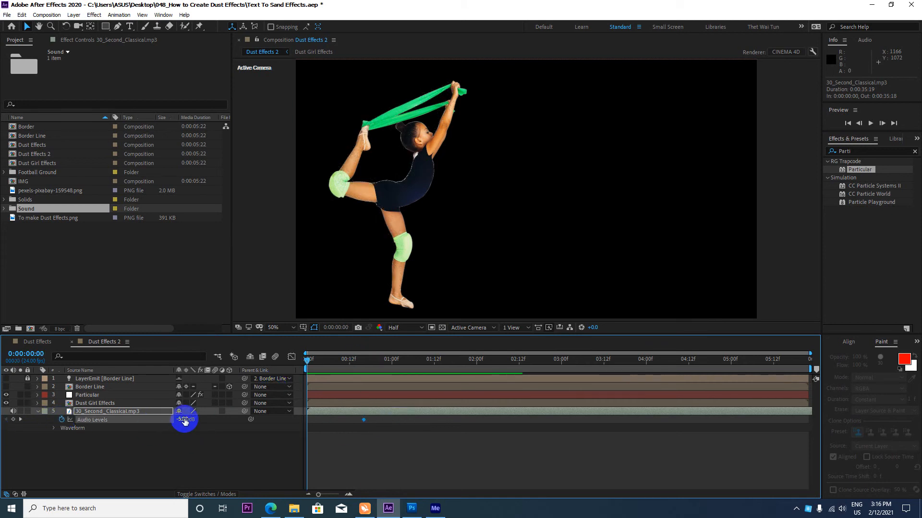
pyautogui.moveTo(184, 421); pyautogui.dragTo(7, 417)
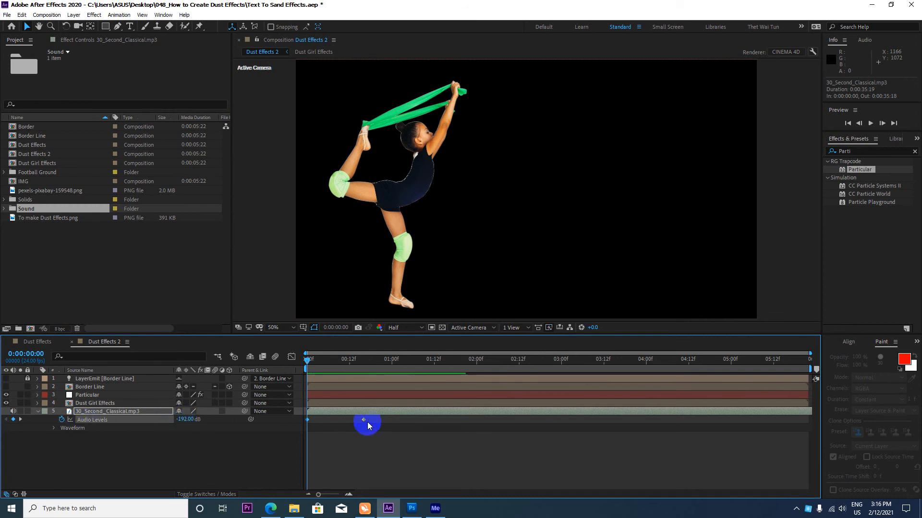
pyautogui.moveTo(368, 418); pyautogui.dragTo(360, 423)
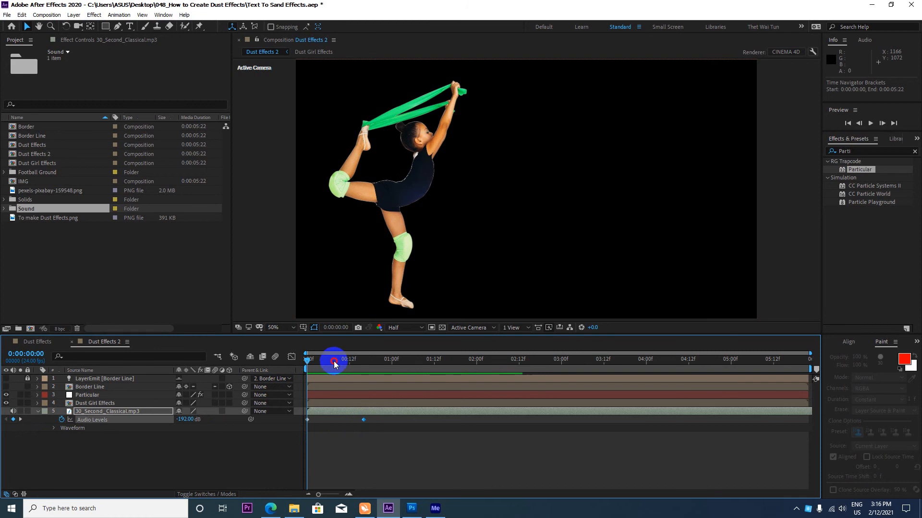
pyautogui.moveTo(334, 361); pyautogui.dragTo(300, 362)
# Step: Copy the silent Audio Levels keyframe from the first frame to the composition's last frame, 0:00:05:21
pyautogui.click(307, 421)
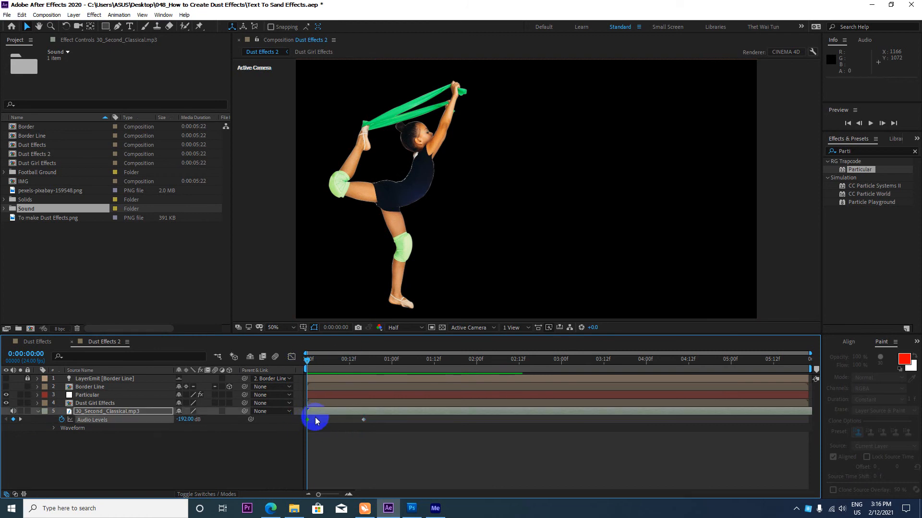
pyautogui.hotkey('ctrl', 'c')
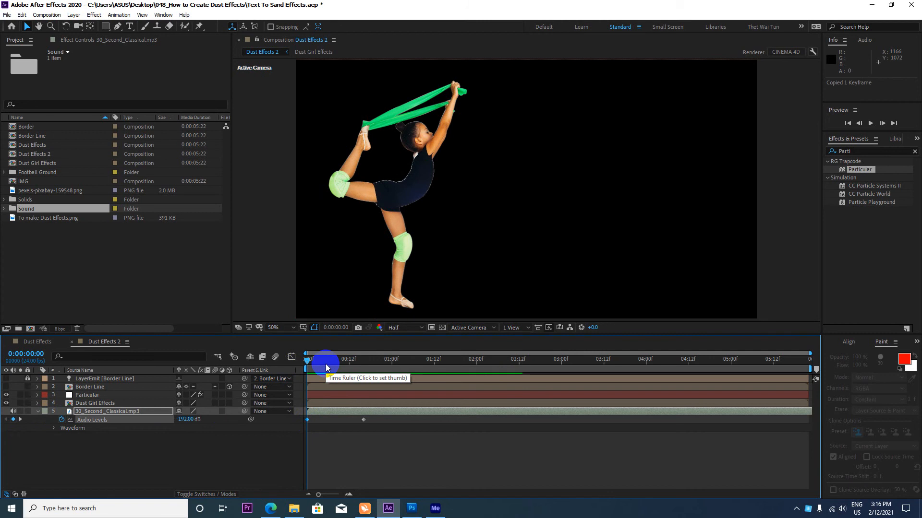
pyautogui.press('End')
pyautogui.hotkey('ctrl', 'v')
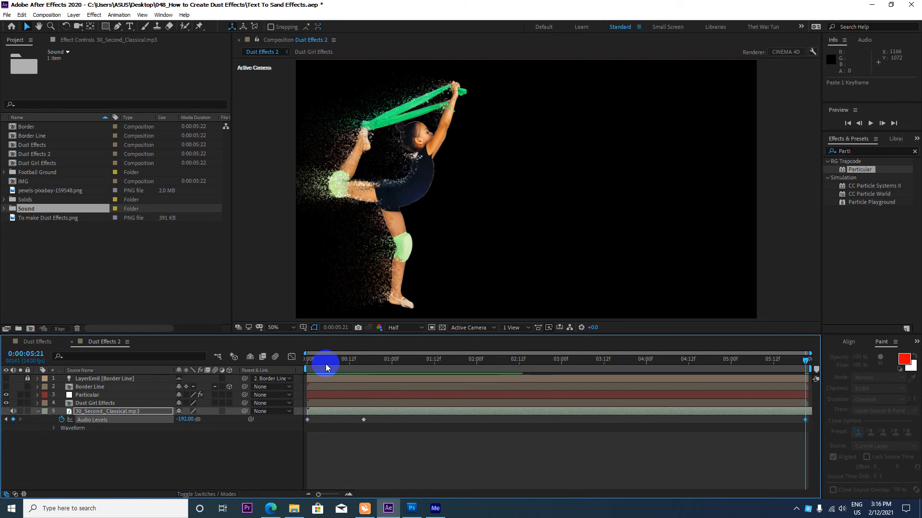
pyautogui.click(811, 416)
# Step: Copy the -5 dB Audio Levels keyframe to 0:00:05:09 to start the fade-out there, and preview the composition with audio
pyautogui.moveTo(807, 360); pyautogui.dragTo(763, 361)
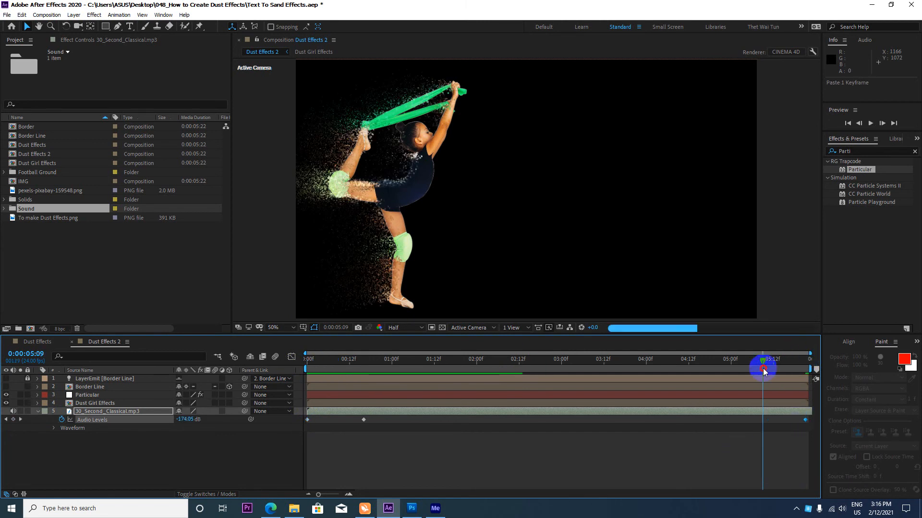
pyautogui.click(364, 420)
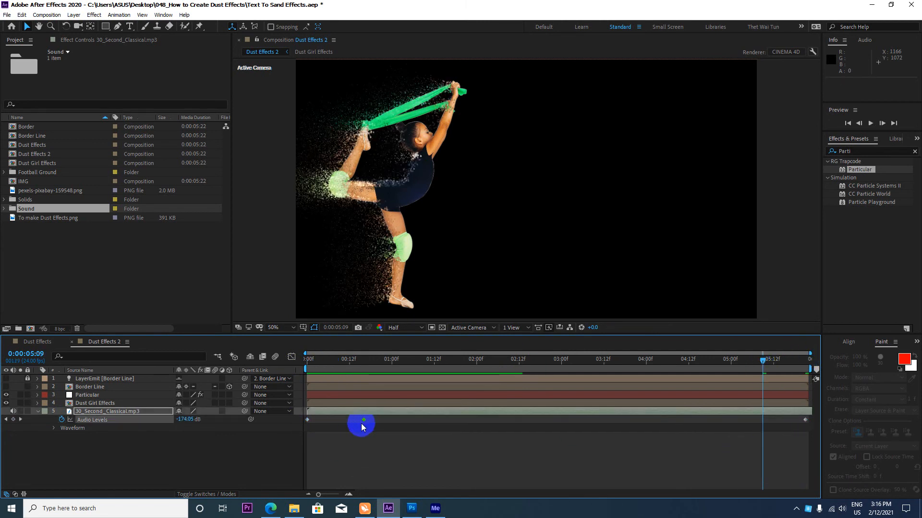
pyautogui.hotkey('ctrl', 'c')
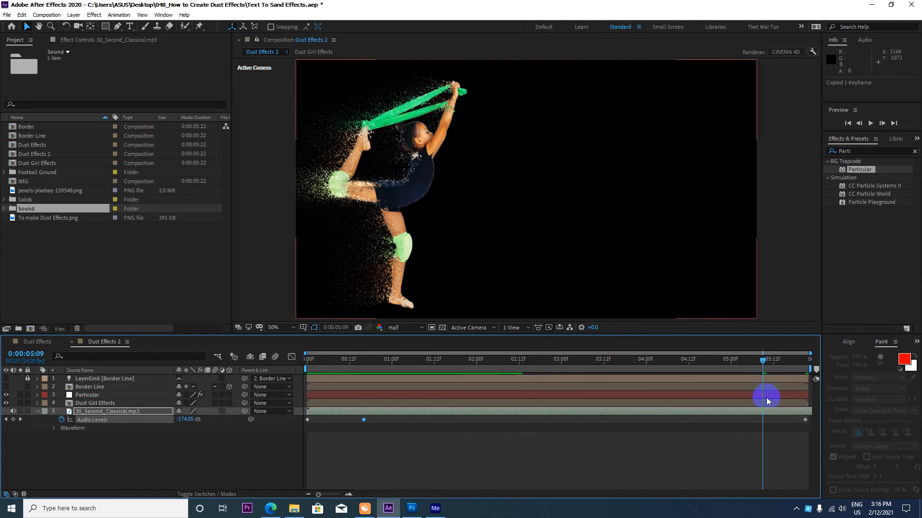
pyautogui.hotkey('ctrl', 'v')
pyautogui.press('space')
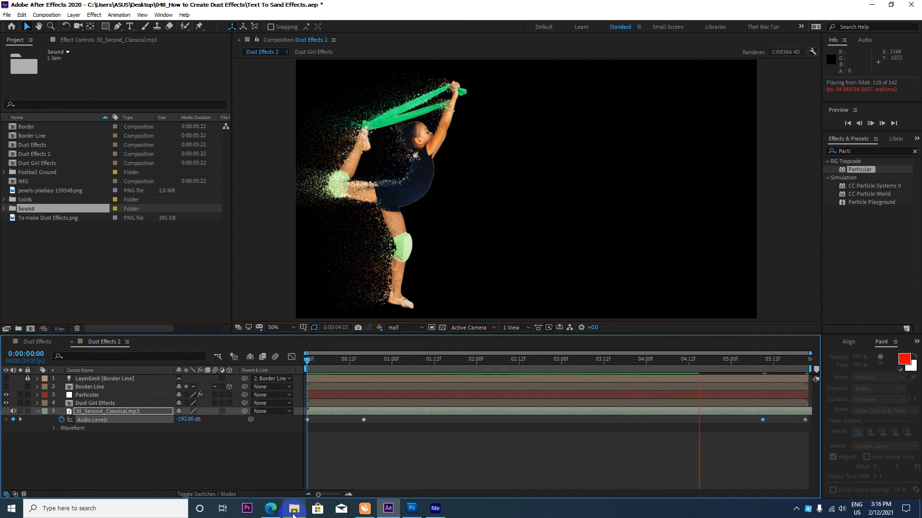
# Step: Switch to Microsoft Edge, view the MITDC YouTube channel's uploaded videos, and minimize the browser
pyautogui.click(270, 508)
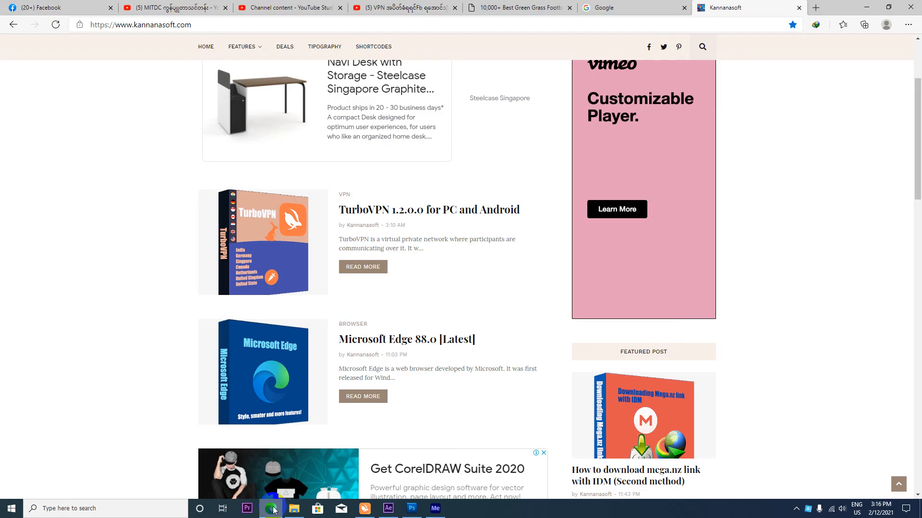
pyautogui.click(128, 7)
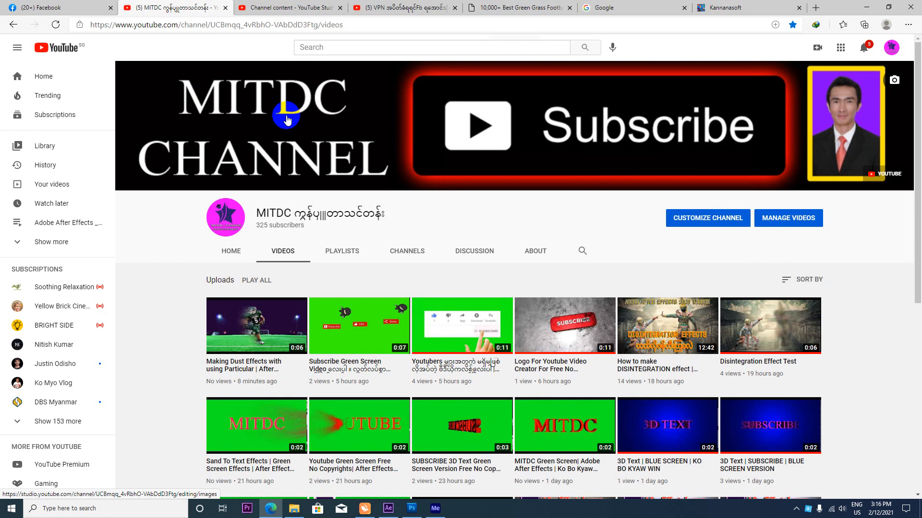
pyautogui.click(866, 7)
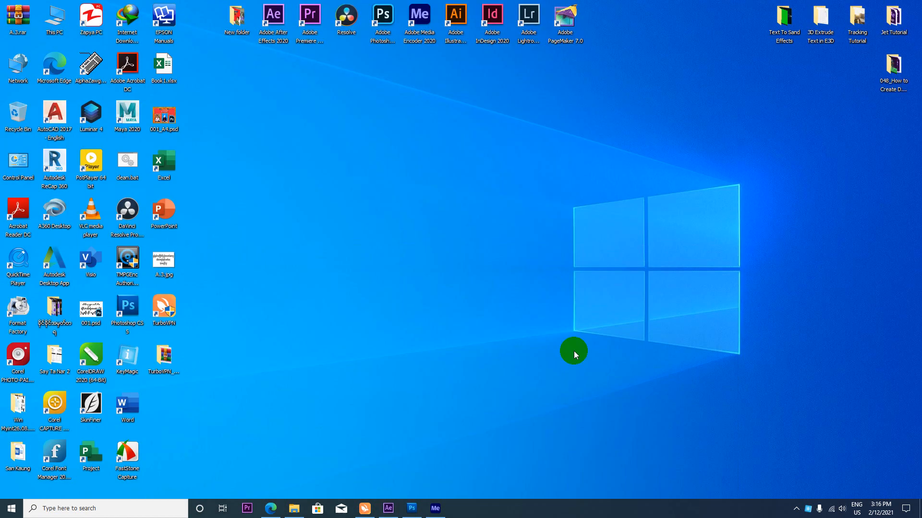